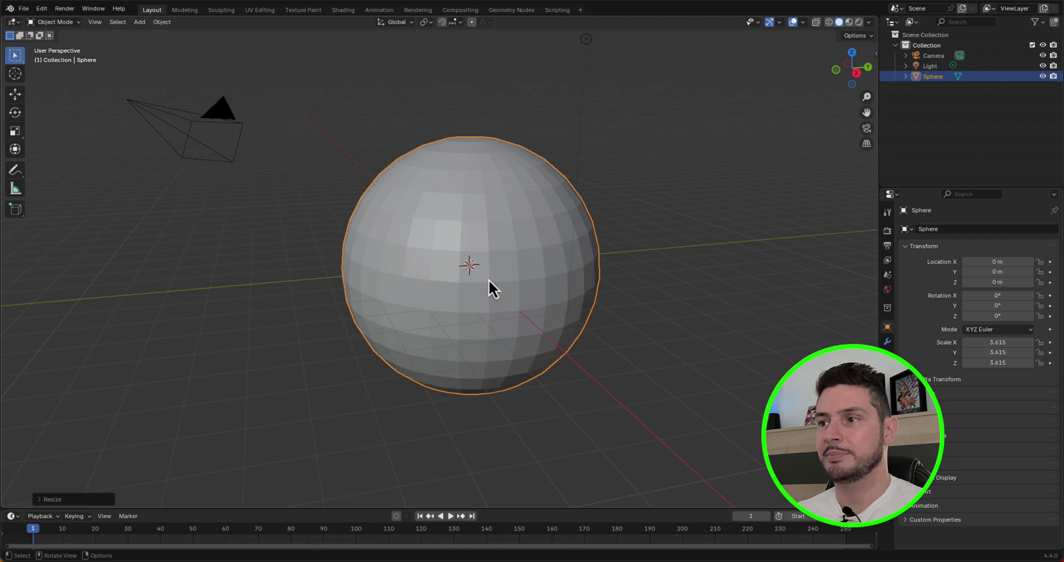
# - Apply smooth shading to the sphere
pyautogui.rightClick(553, 225)
pyautogui.click(554, 224)
pyautogui.moveTo(553, 224); pyautogui.dragTo(657, 270, button='middle')
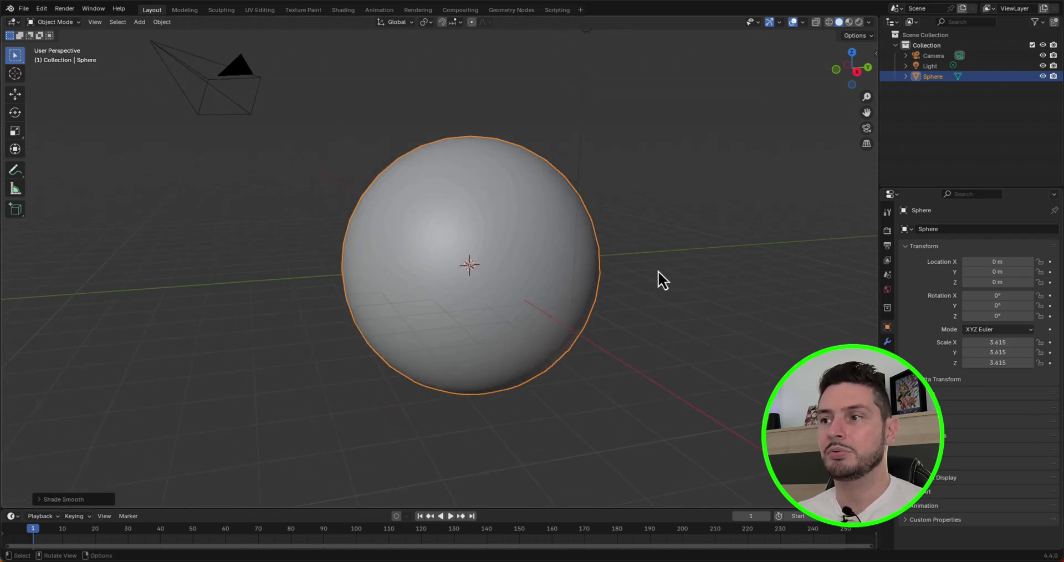
# - Add a Subdivision Surface modifier to the sphere
pyautogui.click(887, 342)
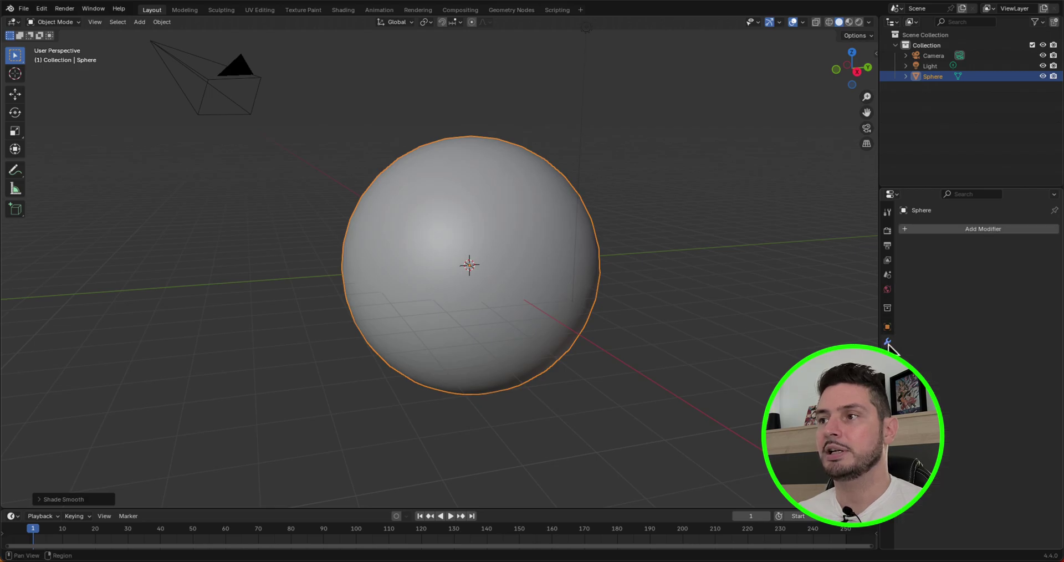
pyautogui.click(967, 231)
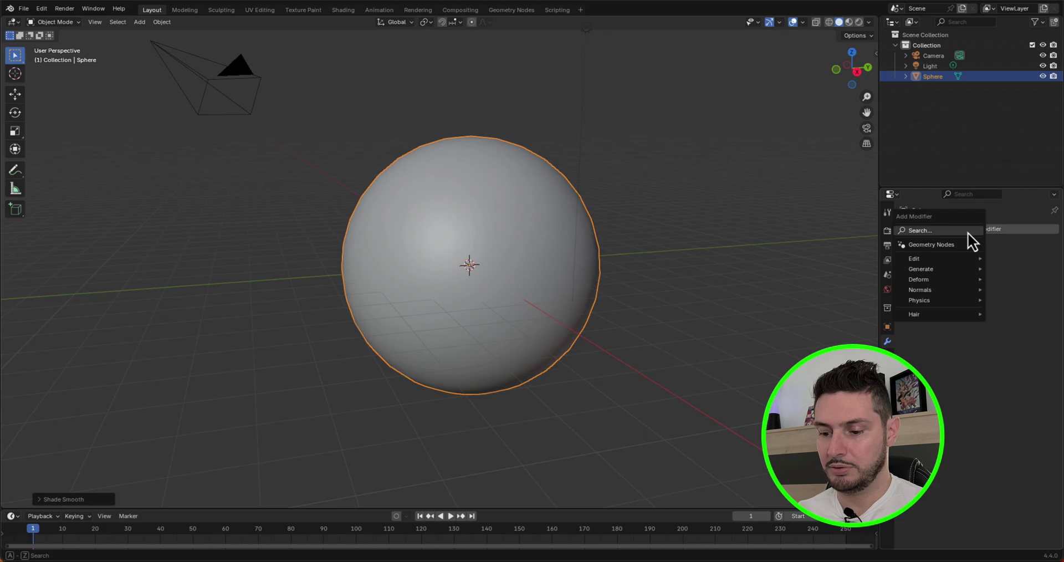
pyautogui.write('sub')
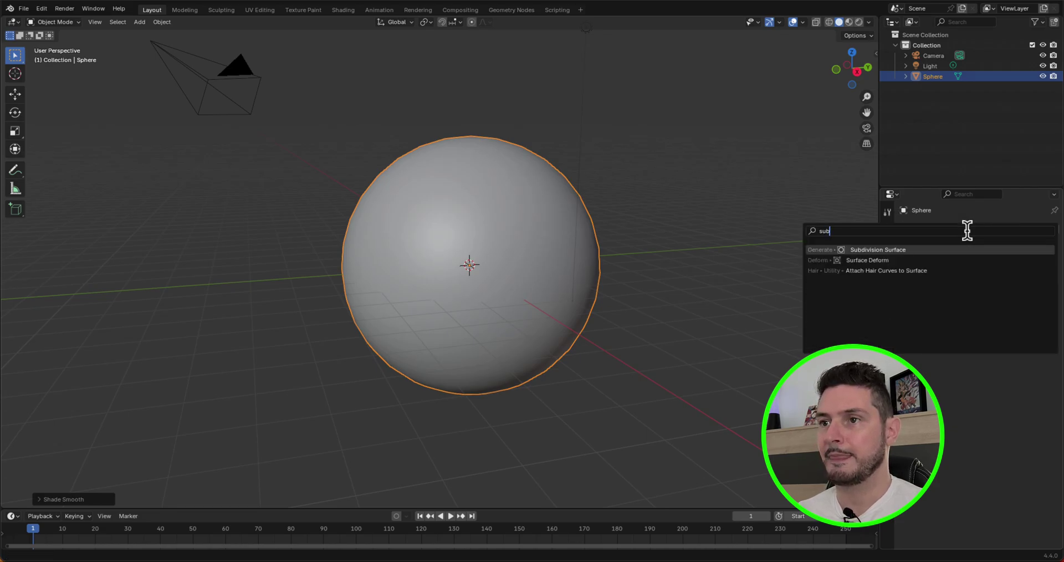
pyautogui.click(920, 249)
pyautogui.moveTo(690, 254); pyautogui.dragTo(598, 251, button='middle')
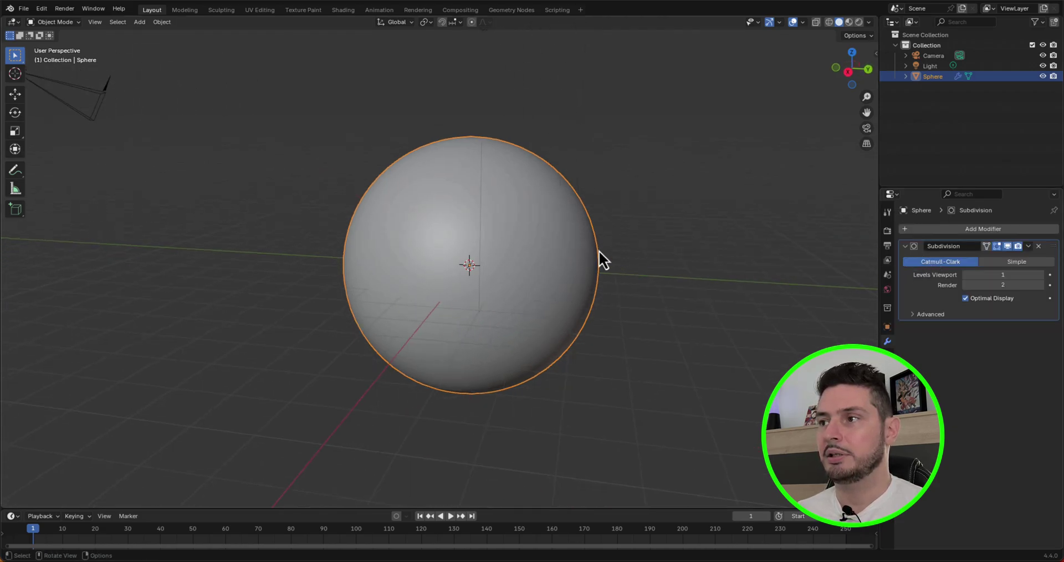
pyautogui.scroll(2, 599, 251)
# - Apply the Subdivision modifier to the sphere and check the smoothness of its outline up close
pyautogui.click(1028, 246)
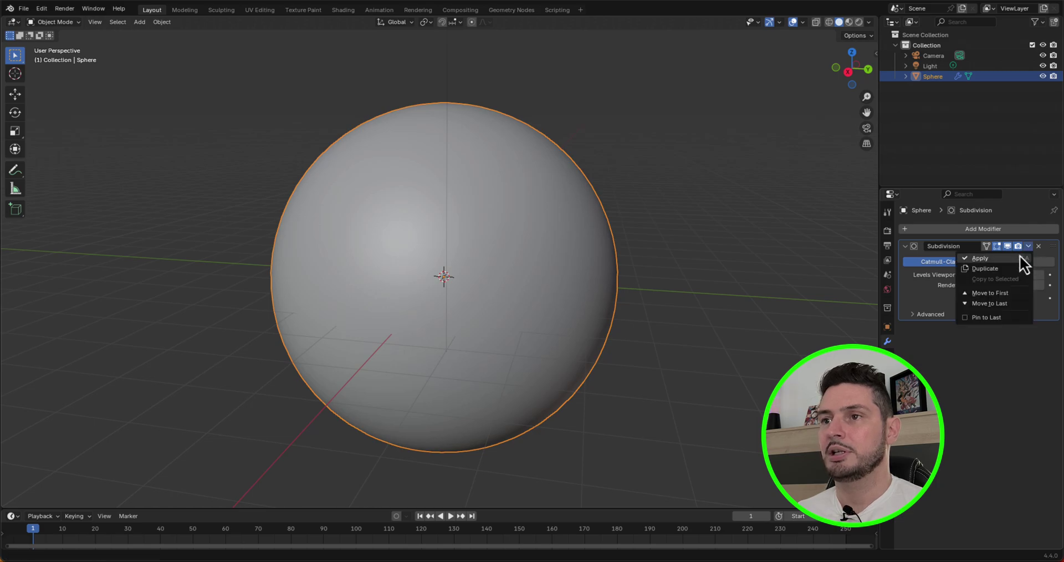
pyautogui.click(1020, 258)
pyautogui.scroll(-2, 540, 224)
pyautogui.scroll(3, 607, 204)
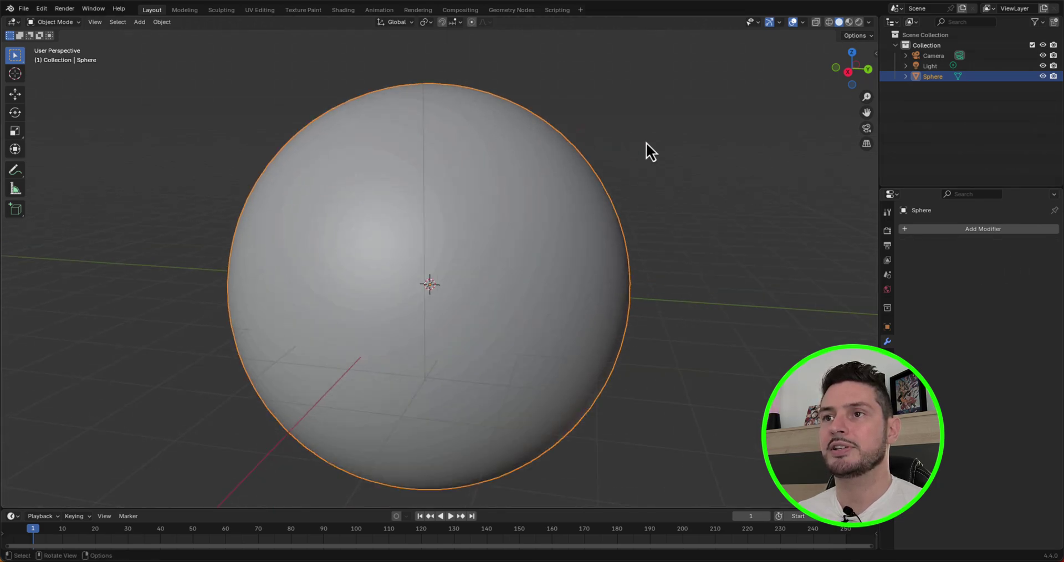
pyautogui.scroll(3, 618, 194)
pyautogui.scroll(2, 610, 235)
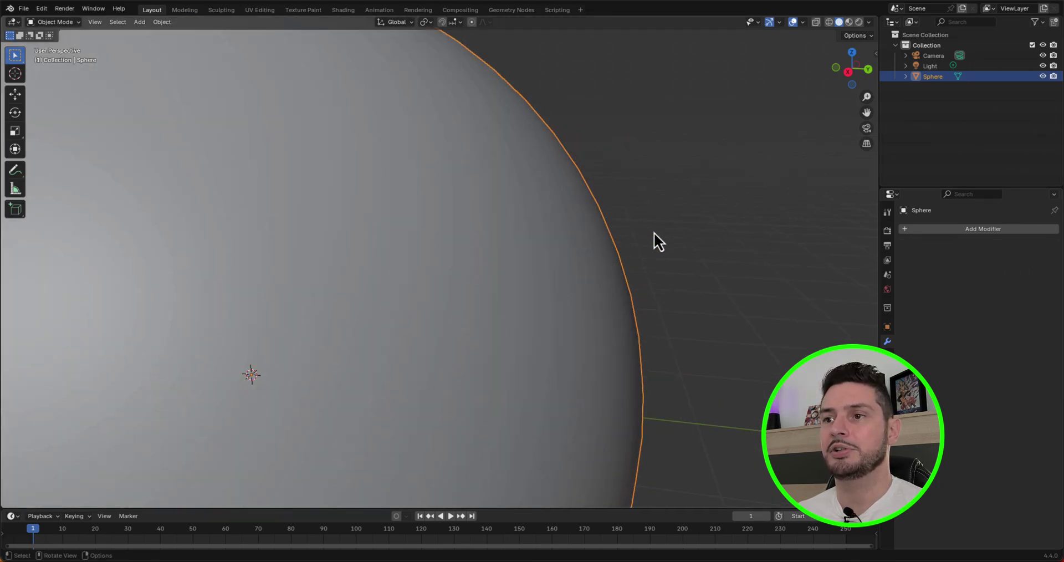
pyautogui.scroll(-5, 654, 233)
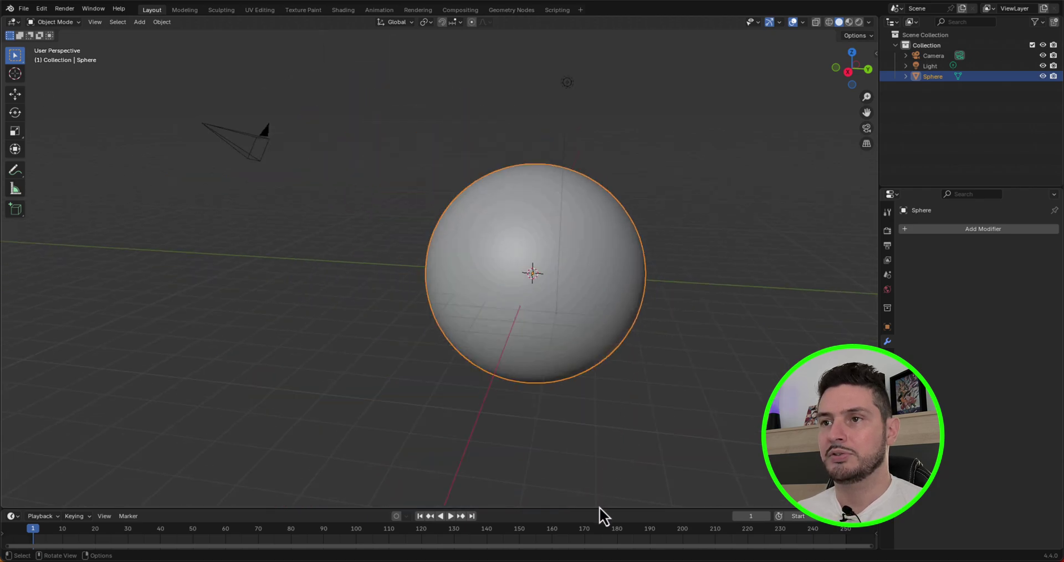
# - Enlarge the timeline area into a Shader Editor and switch the 3D viewport to Rendered shading
pyautogui.moveTo(596, 508); pyautogui.dragTo(609, 261)
pyautogui.scroll(-2, 609, 149)
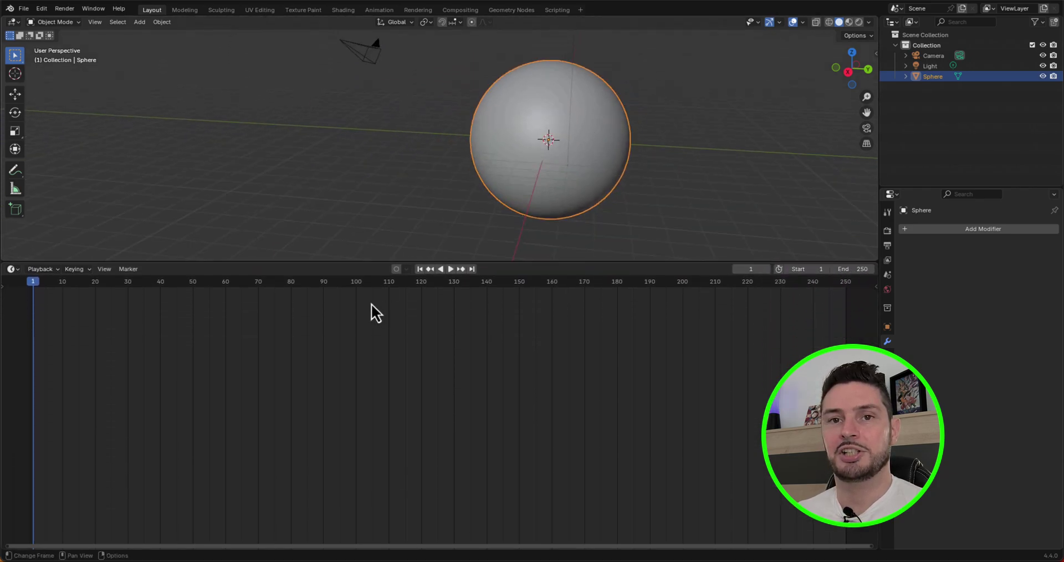
pyautogui.click(12, 270)
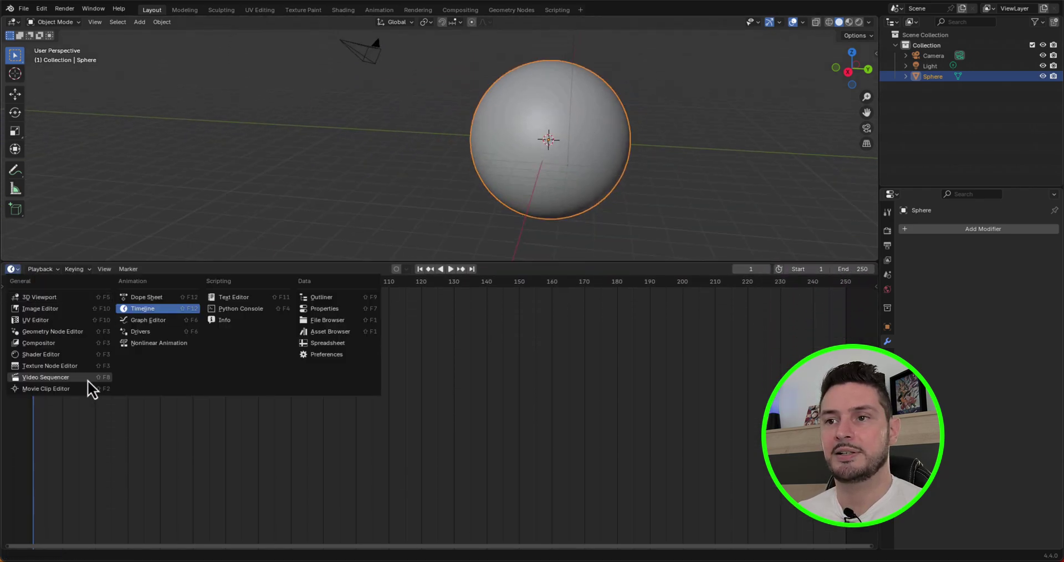
pyautogui.click(65, 356)
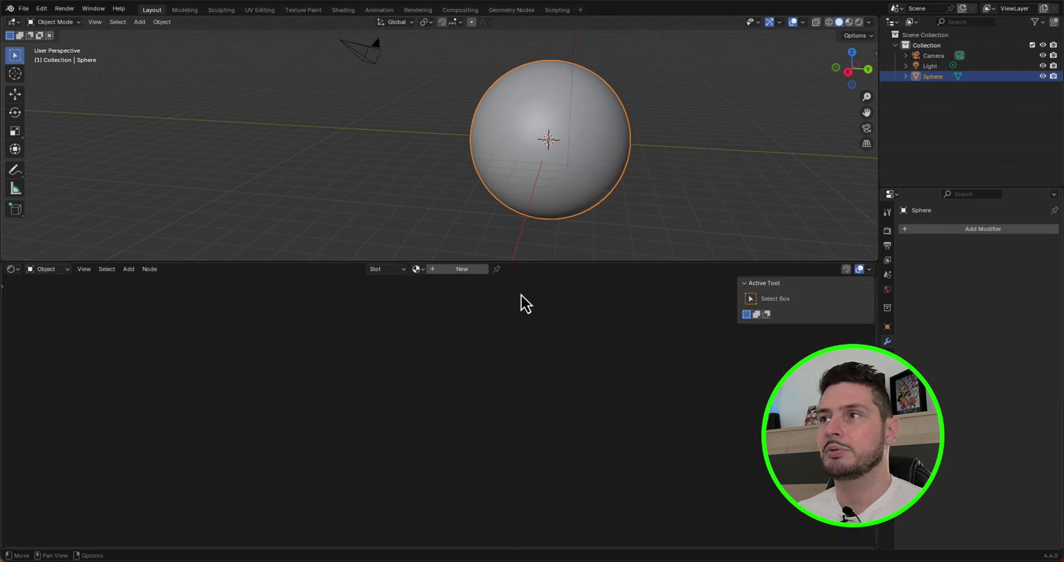
pyautogui.click(859, 22)
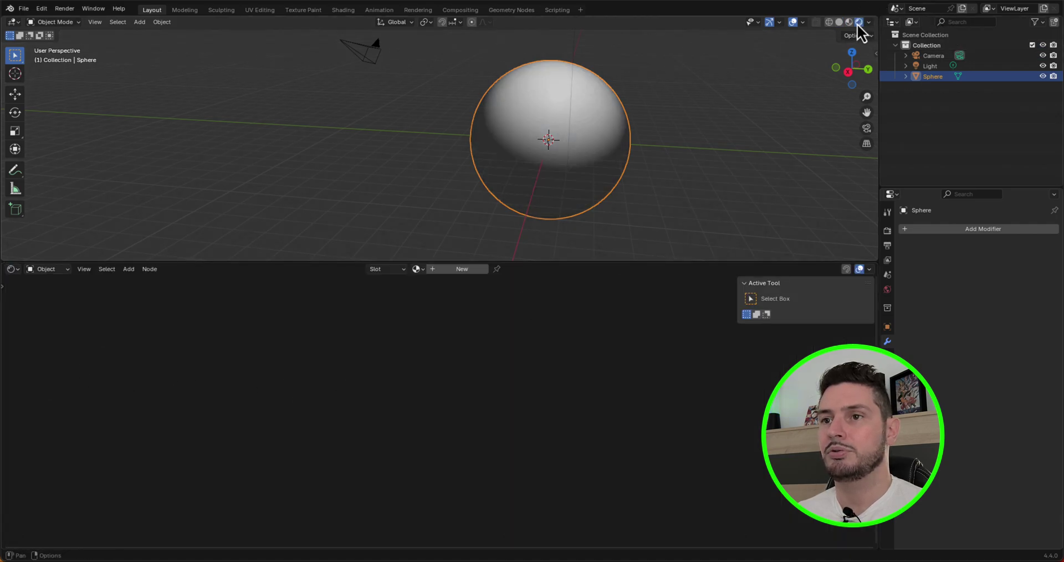
# - Create a new material on the sphere and name it Bouclier
pyautogui.click(468, 269)
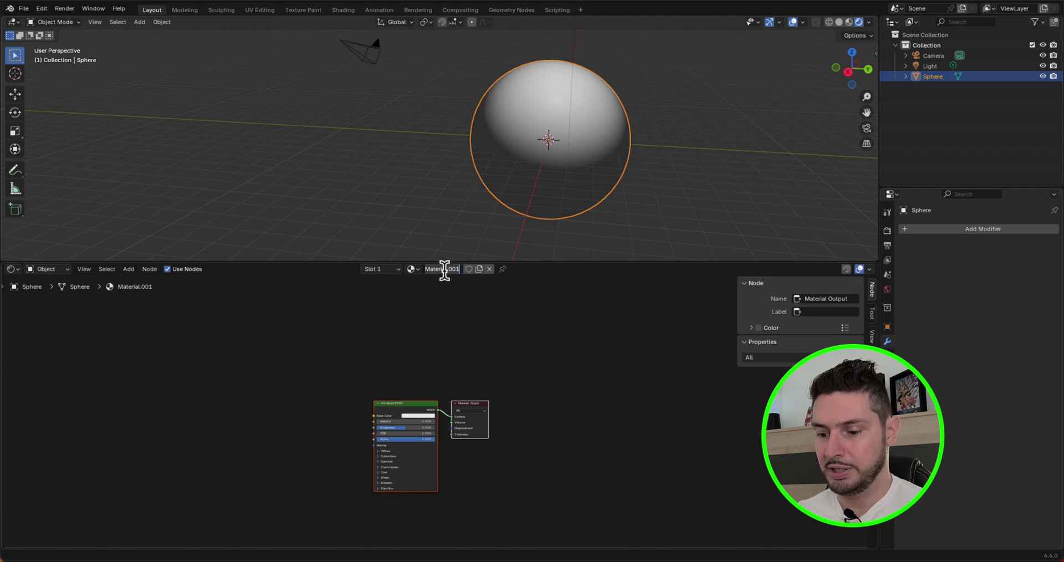
pyautogui.write('Boucl')
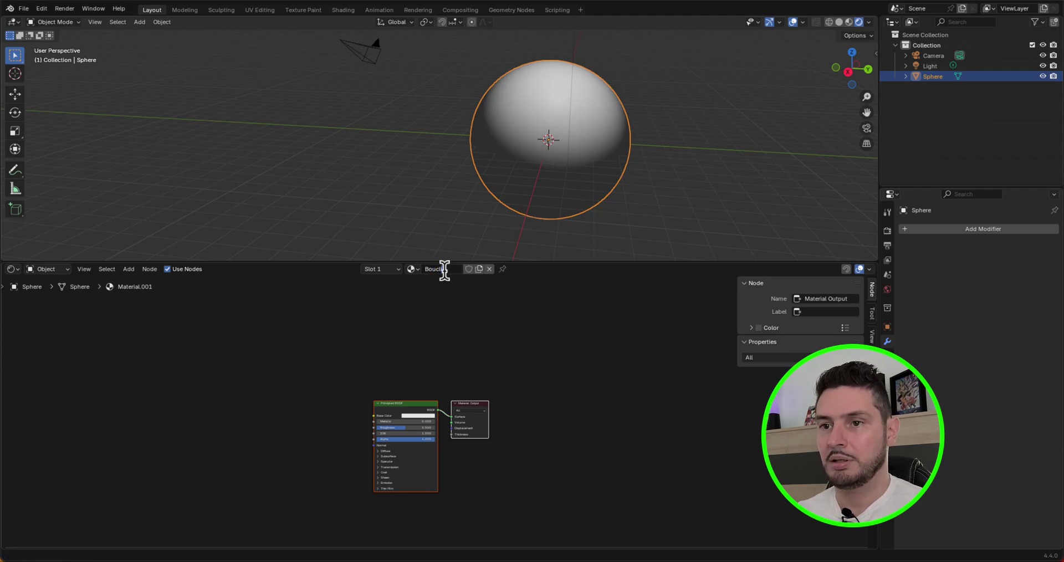
pyautogui.write('ier')
pyautogui.click(557, 310)
# - Delete the Principled BSDF node and shift the Material Output node aside to make room for new nodes
pyautogui.moveTo(389, 473); pyautogui.dragTo(411, 429, button='middle')
pyautogui.scroll(1, 411, 429)
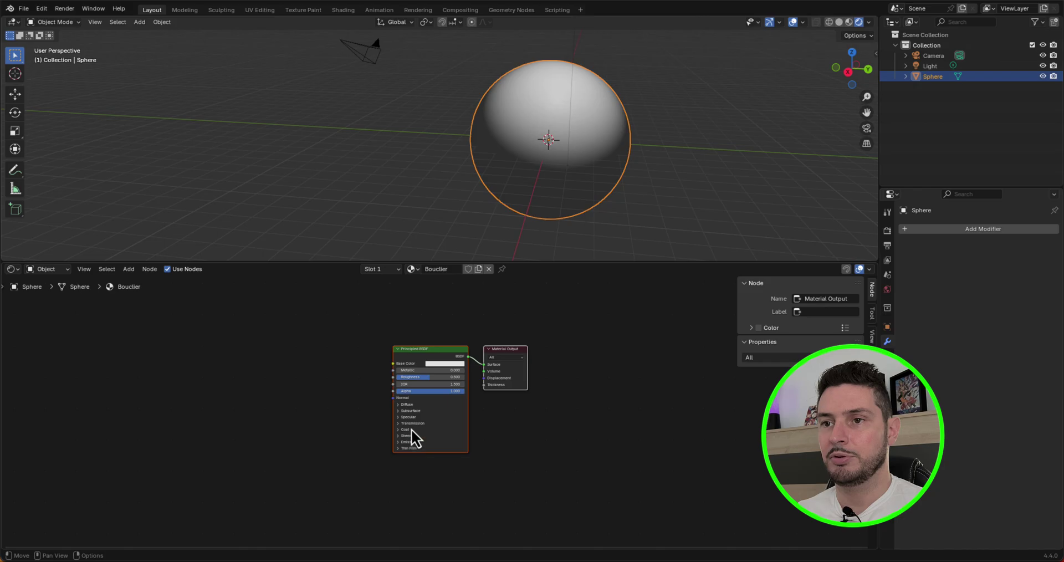
pyautogui.scroll(2, 442, 354)
pyautogui.click(422, 342)
pyautogui.press('x')
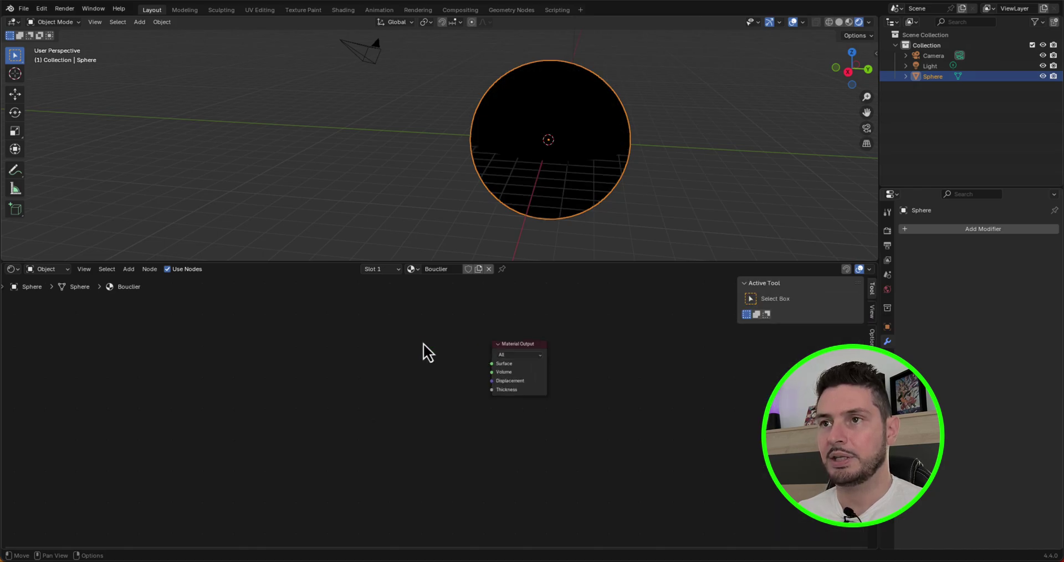
pyautogui.moveTo(511, 347); pyautogui.dragTo(541, 344)
pyautogui.moveTo(609, 173)
pyautogui.mouseDown(button='middle')
pyautogui.moveTo(641, 161)
pyautogui.moveTo(619, 174)
pyautogui.mouseUp(button='middle')
pyautogui.scroll(-4, 498, 433)
pyautogui.scroll(5, 444, 337)
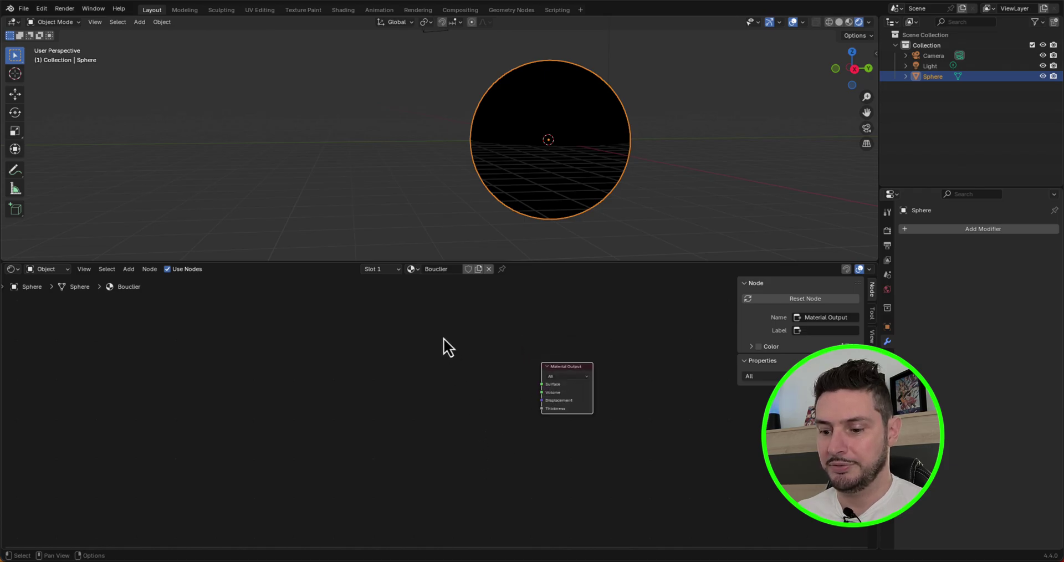
# - Add a Voronoi Texture node well before the Material Output node
pyautogui.hotkey('shift', 'a')
pyautogui.write('vo')
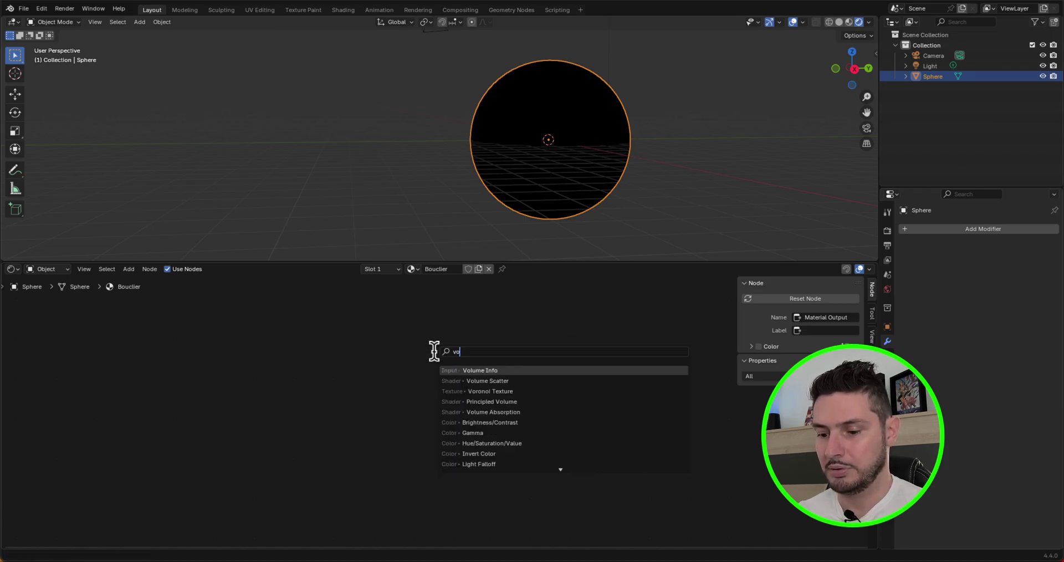
pyautogui.write('ronoi')
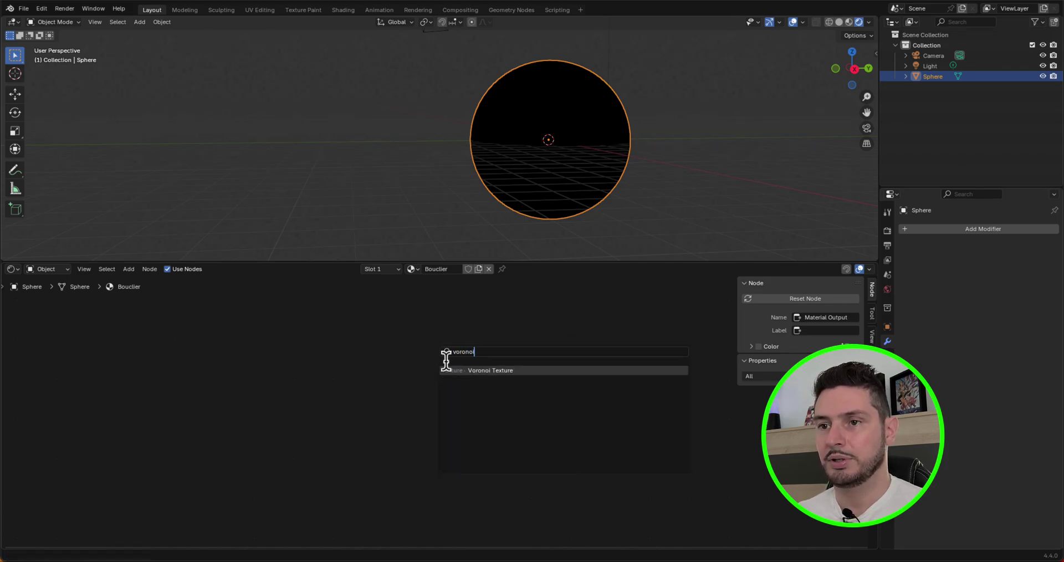
pyautogui.click(454, 370)
pyautogui.click(295, 371)
# - Add a Color Ramp node between the Voronoi Texture and the Material Output
pyautogui.hotkey('shift', 'a')
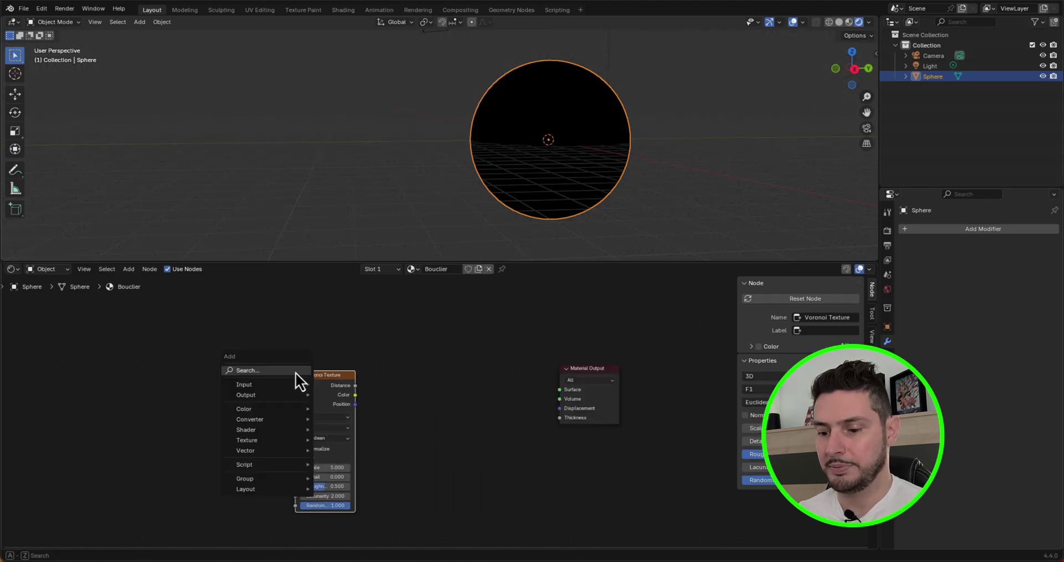
pyautogui.write('color')
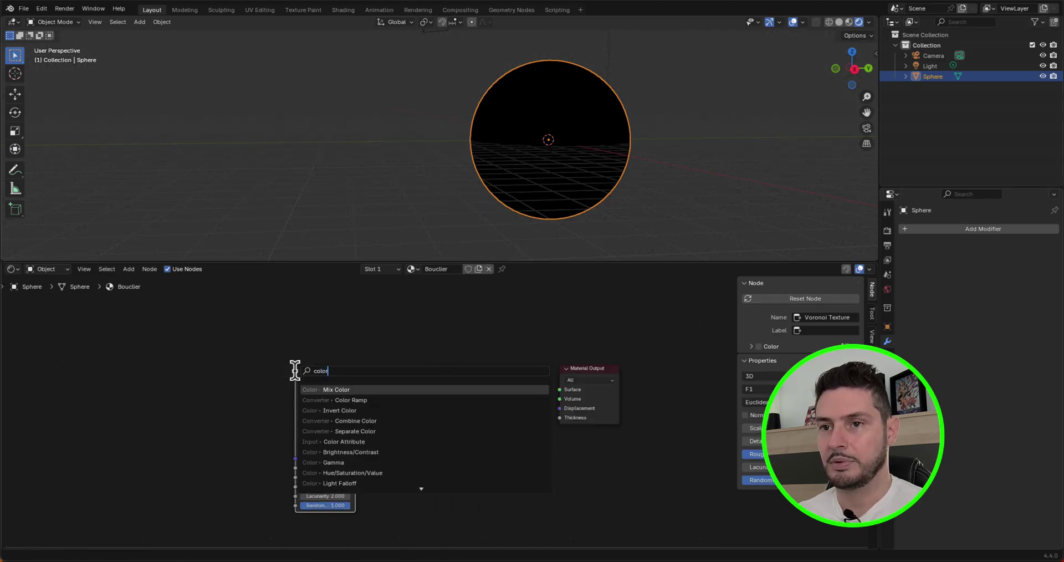
pyautogui.click(347, 399)
pyautogui.click(364, 375)
# - Connect the Voronoi Texture's Color to the Color Ramp's Fac, and the ramp's Color to the Material Output's Surface
pyautogui.moveTo(324, 380); pyautogui.dragTo(369, 456)
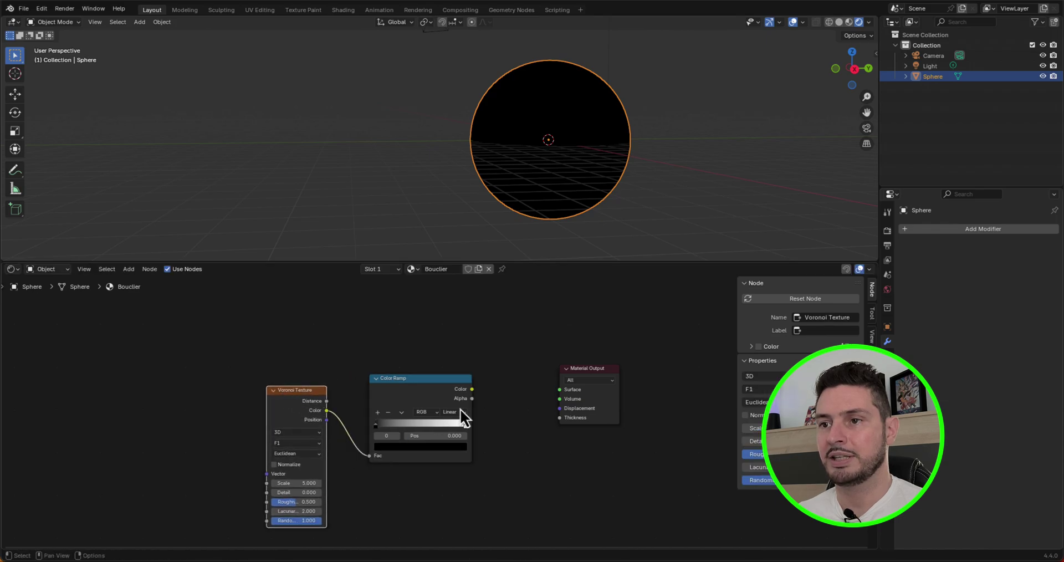
pyautogui.moveTo(472, 389); pyautogui.dragTo(559, 390)
pyautogui.scroll(3, 577, 99)
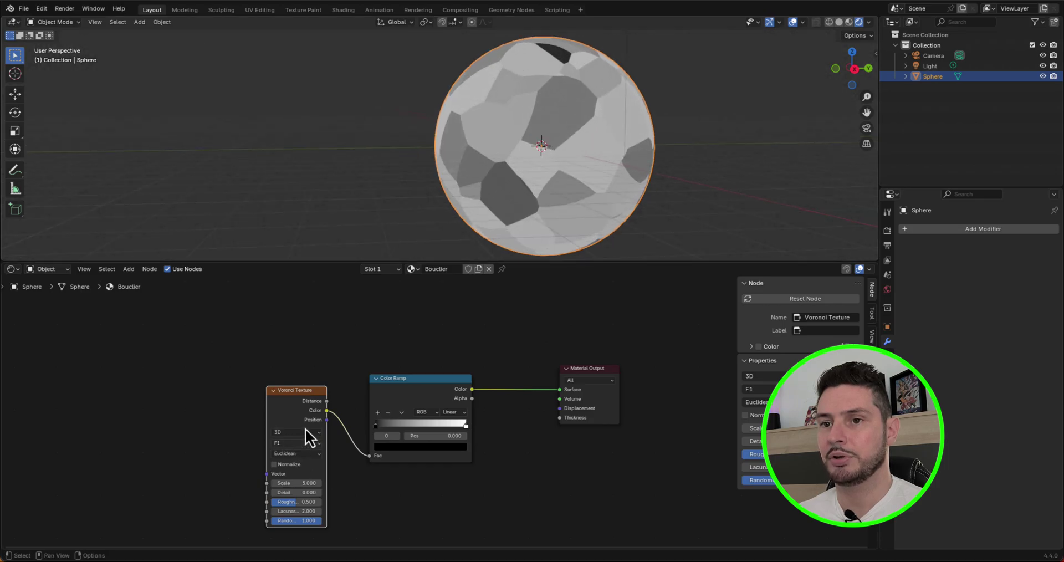
# - Try the Voronoi Texture's Distance output as the Color Ramp's Fac, and reconnect the Color output
pyautogui.scroll(2, 358, 428)
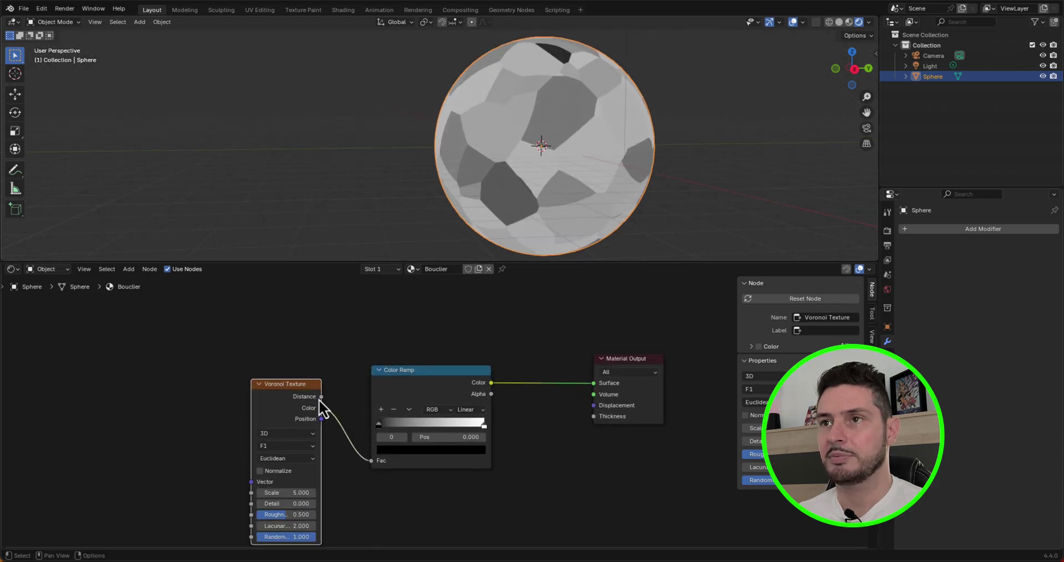
pyautogui.moveTo(322, 397); pyautogui.dragTo(371, 460)
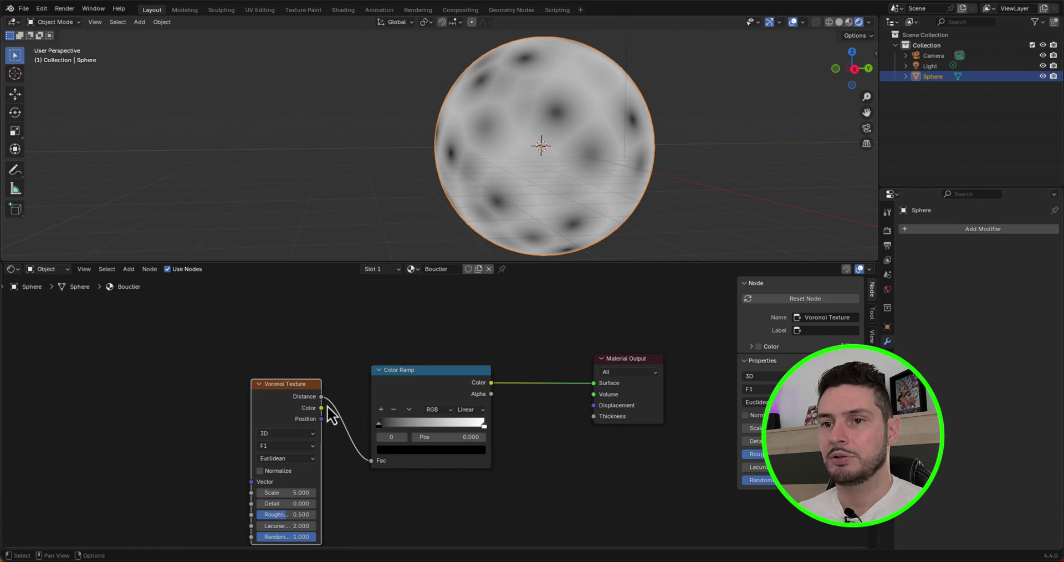
pyautogui.moveTo(326, 408); pyautogui.dragTo(370, 460)
pyautogui.scroll(-3, 397, 400)
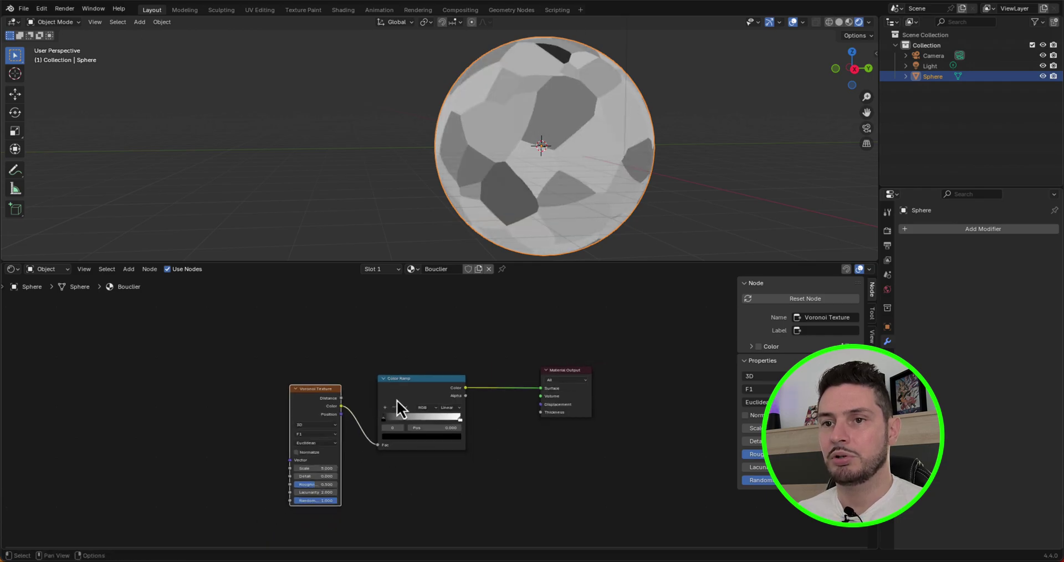
# - Add linked Texture Coordinate and Mapping nodes to the Voronoi Texture's Vector input with Node Wrangler
pyautogui.scroll(2, 323, 394)
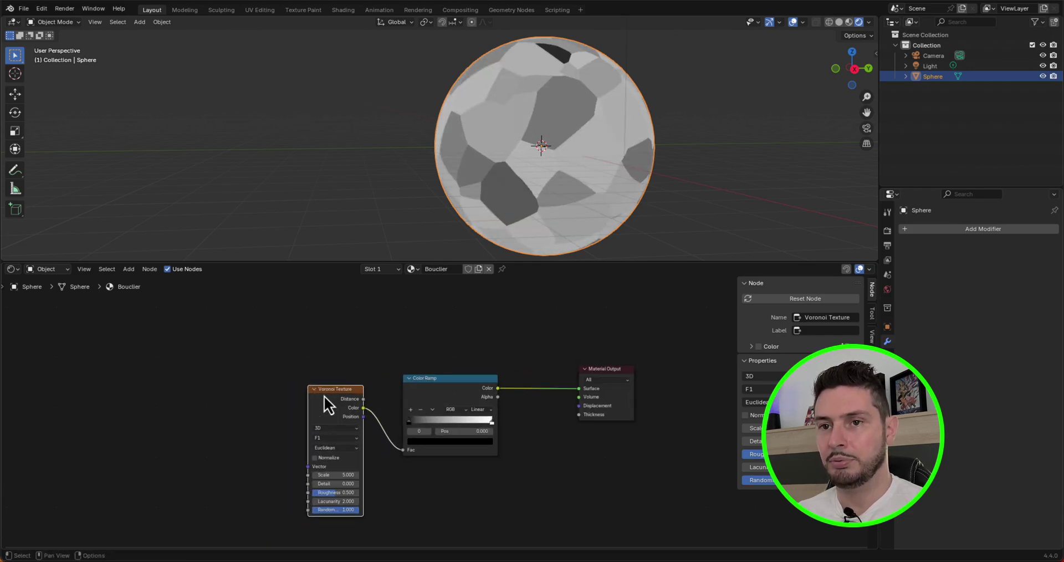
pyautogui.hotkey('ctrl', 't')
pyautogui.scroll(-1, 264, 390)
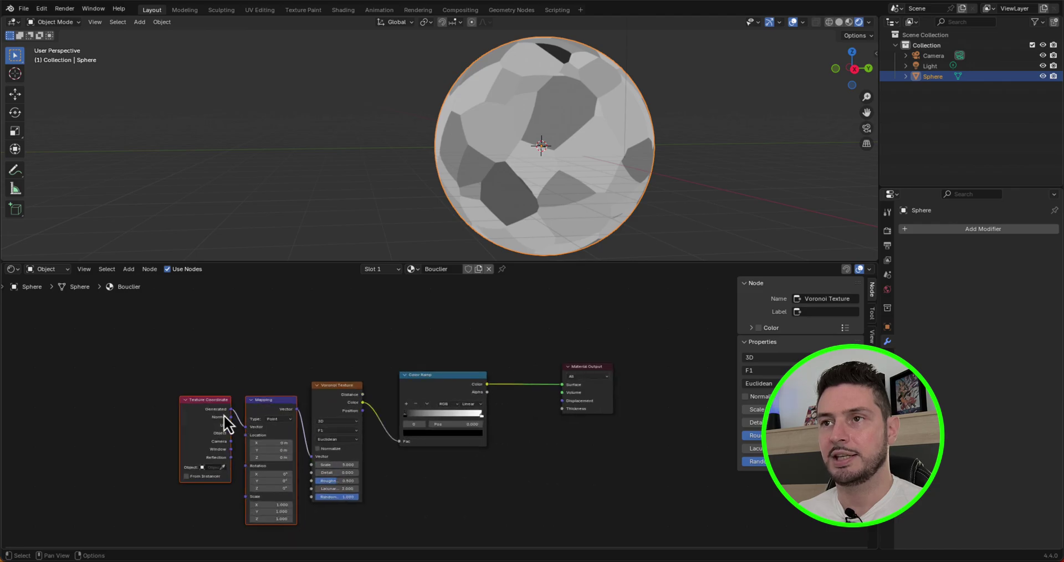
pyautogui.scroll(1, 224, 415)
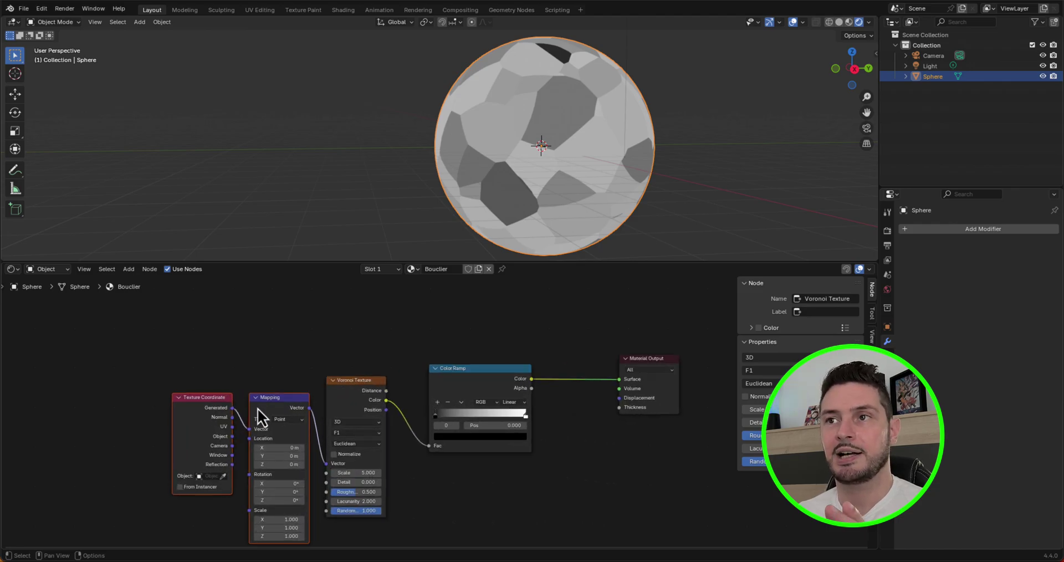
# - Look up the Node Wrangler add-on in the preferences to check whether it is enabled, and close them
pyautogui.click(46, 11)
pyautogui.click(92, 143)
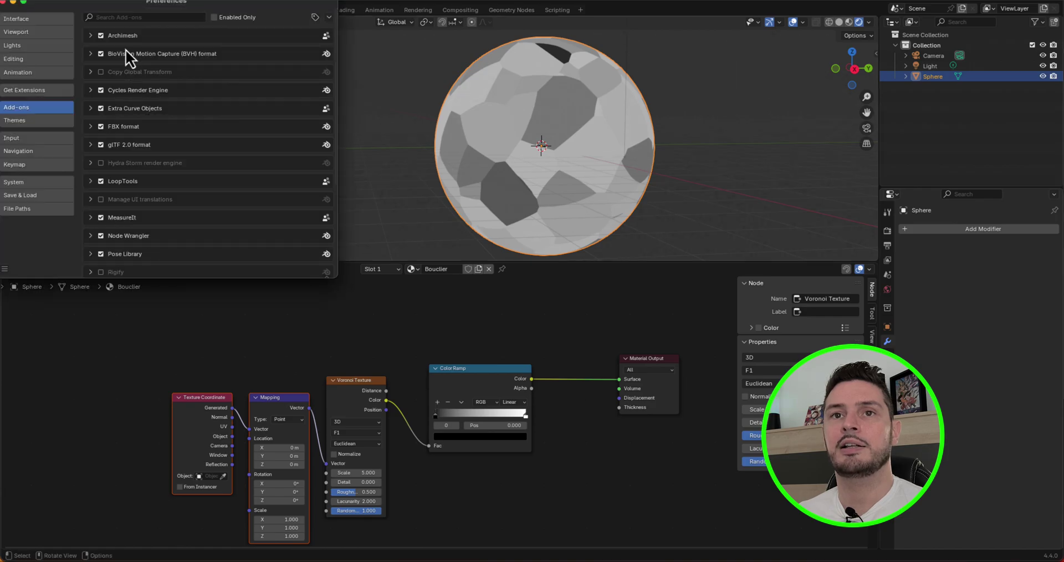
pyautogui.click(200, 84)
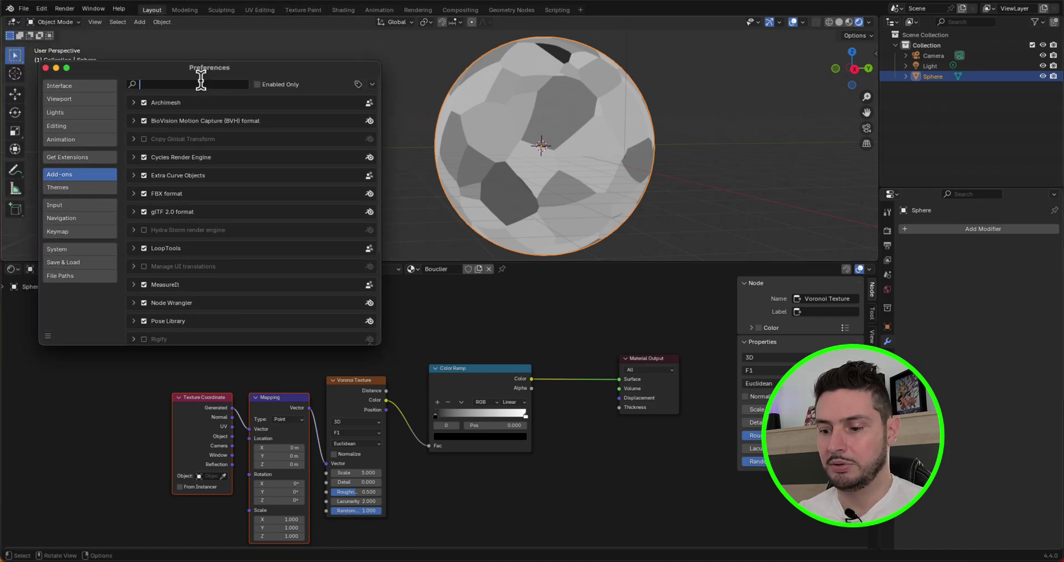
pyautogui.write('node')
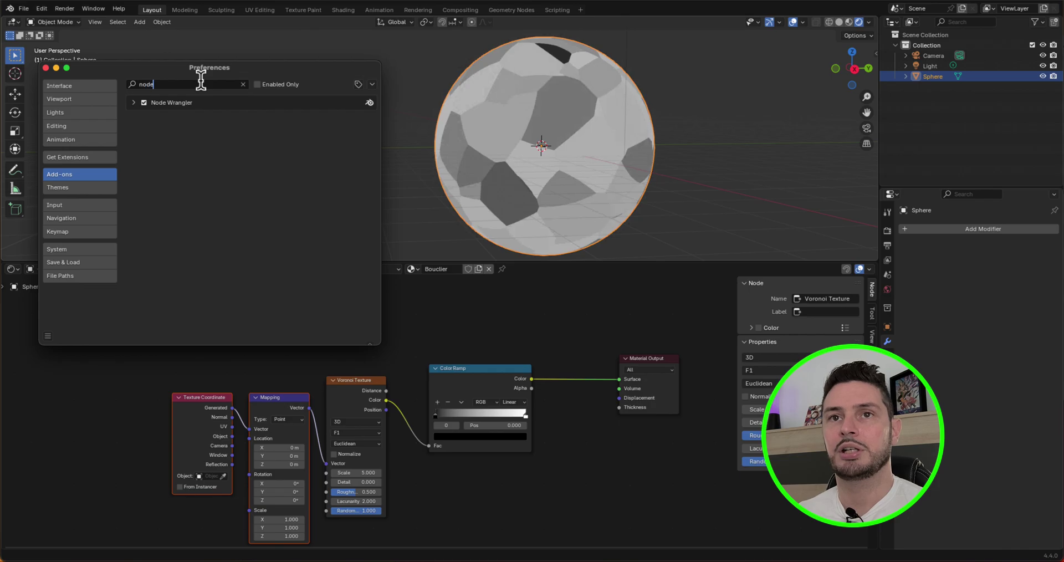
pyautogui.click(45, 68)
# - Connect the Texture Coordinate's Object output to the Mapping node's Vector input in place of Generated
pyautogui.scroll(-3, 221, 498)
pyautogui.scroll(5, 235, 404)
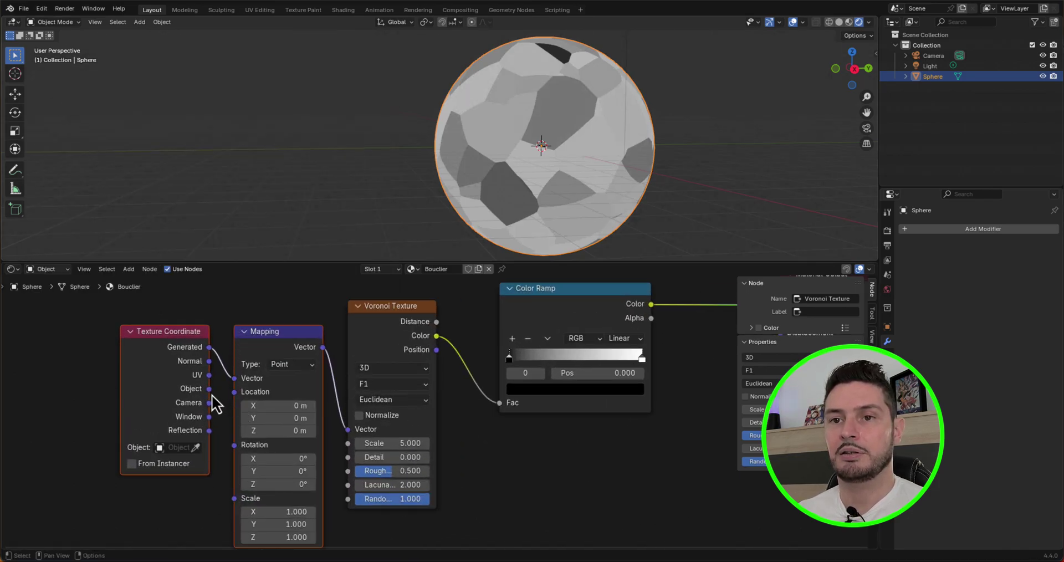
pyautogui.moveTo(209, 389); pyautogui.dragTo(233, 378)
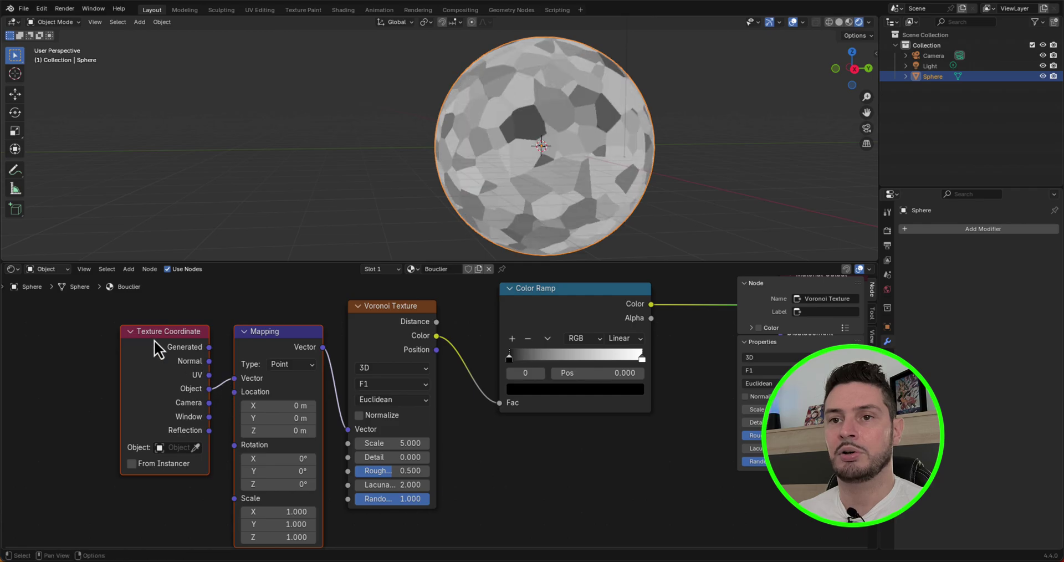
# - Set the Voronoi Texture's Scale to 50
pyautogui.scroll(-4, 229, 382)
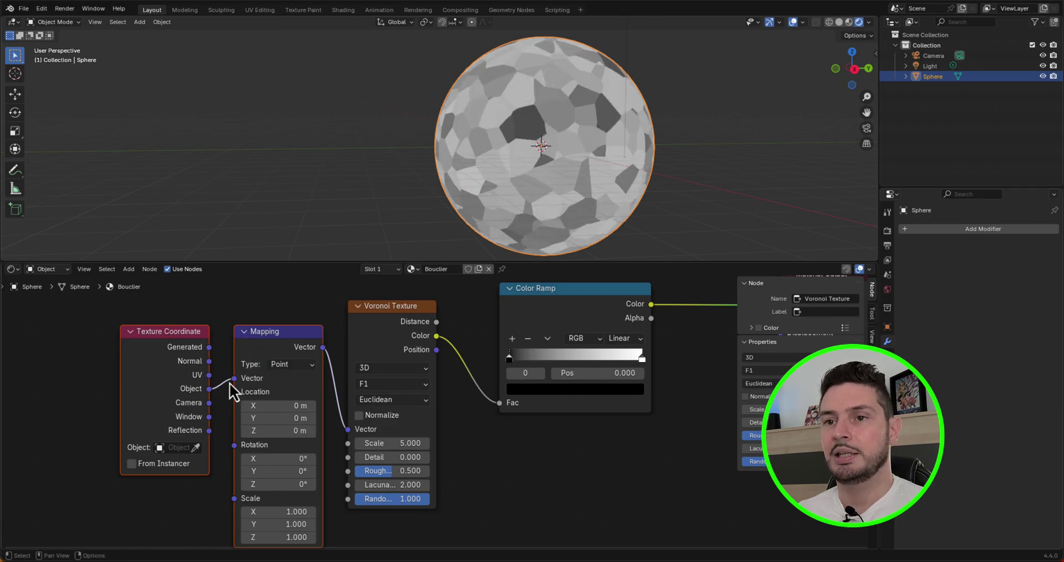
pyautogui.scroll(2, 320, 414)
pyautogui.scroll(2, 320, 412)
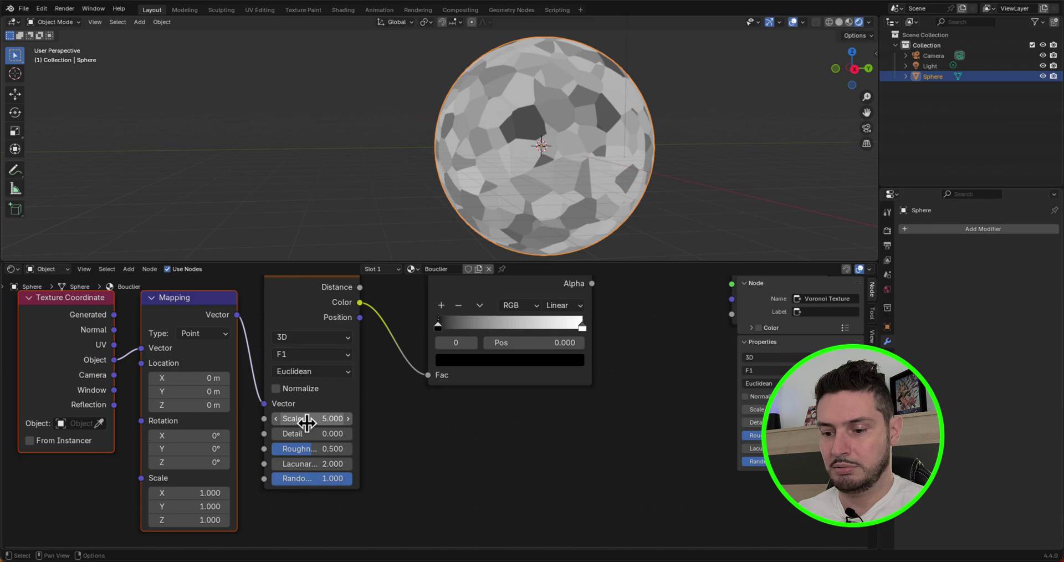
pyautogui.click(308, 420)
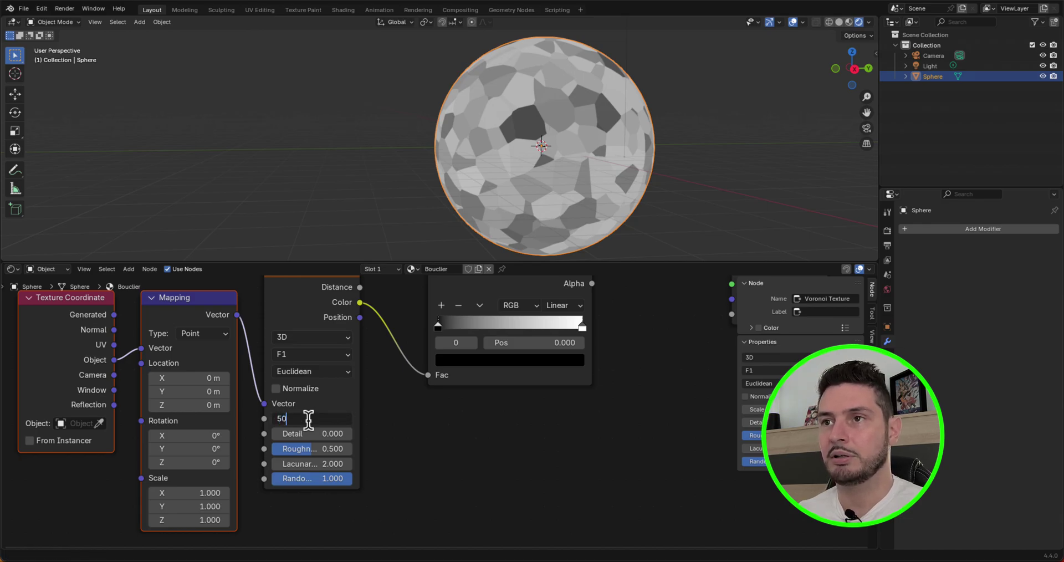
pyautogui.press('Return')
# - Move the Texture Coordinate, Mapping and Voronoi Texture nodes together away from the Color Ramp to make room between them
pyautogui.scroll(-3, 388, 447)
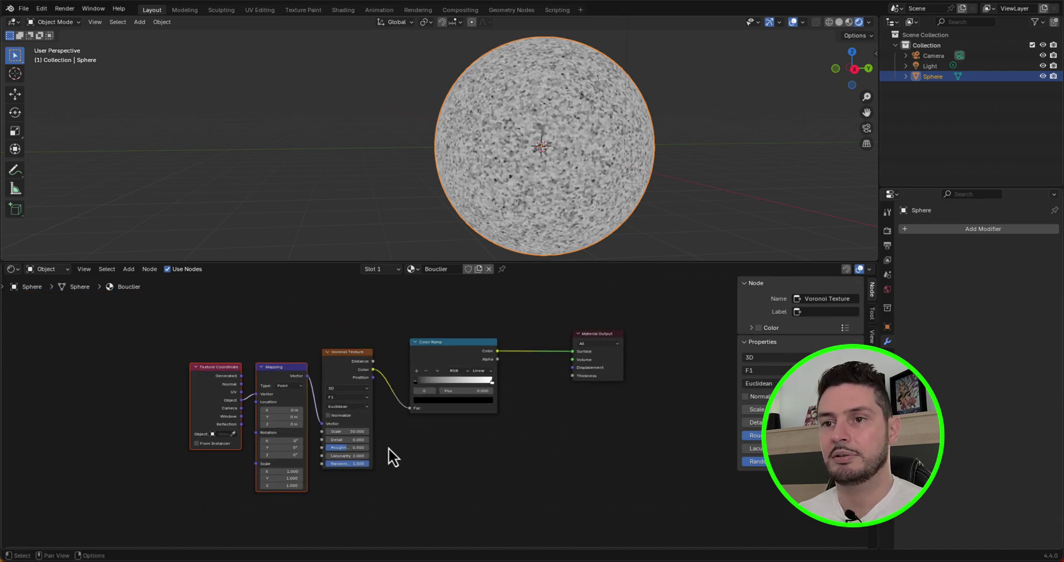
pyautogui.scroll(-3, 387, 447)
pyautogui.moveTo(199, 380); pyautogui.dragTo(364, 473)
pyautogui.press('g')
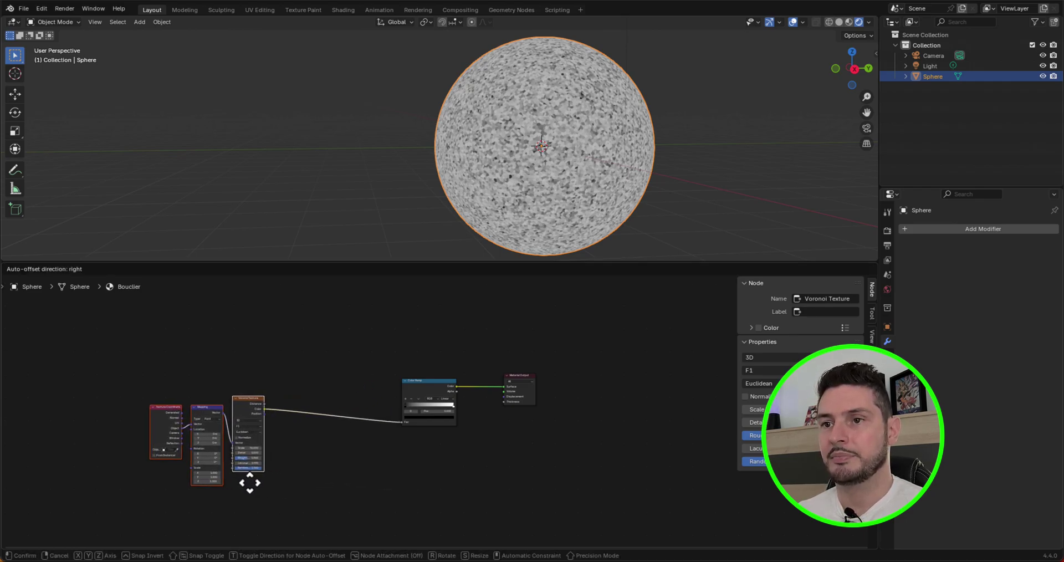
pyautogui.click(249, 482)
pyautogui.scroll(-1, 443, 447)
pyautogui.scroll(3, 451, 394)
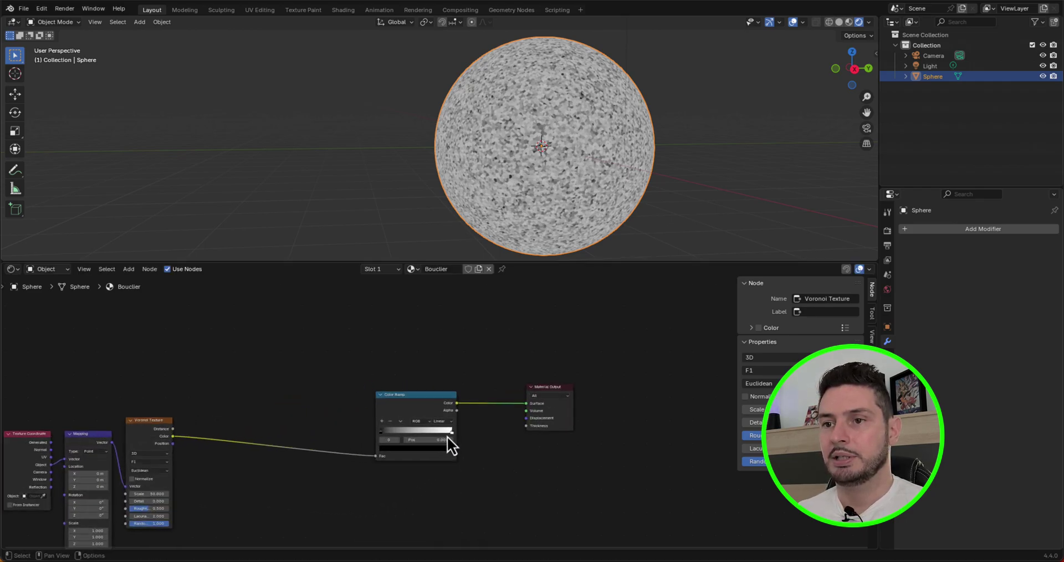
pyautogui.scroll(3, 447, 437)
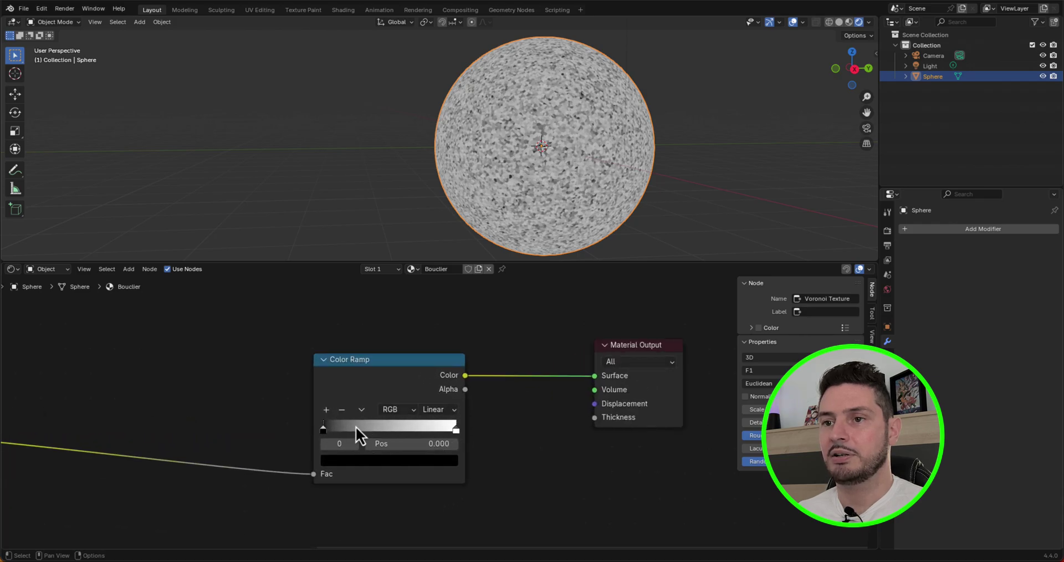
# - Duplicate the Texture Coordinate node and place the copy above the original
pyautogui.scroll(-5, 667, 394)
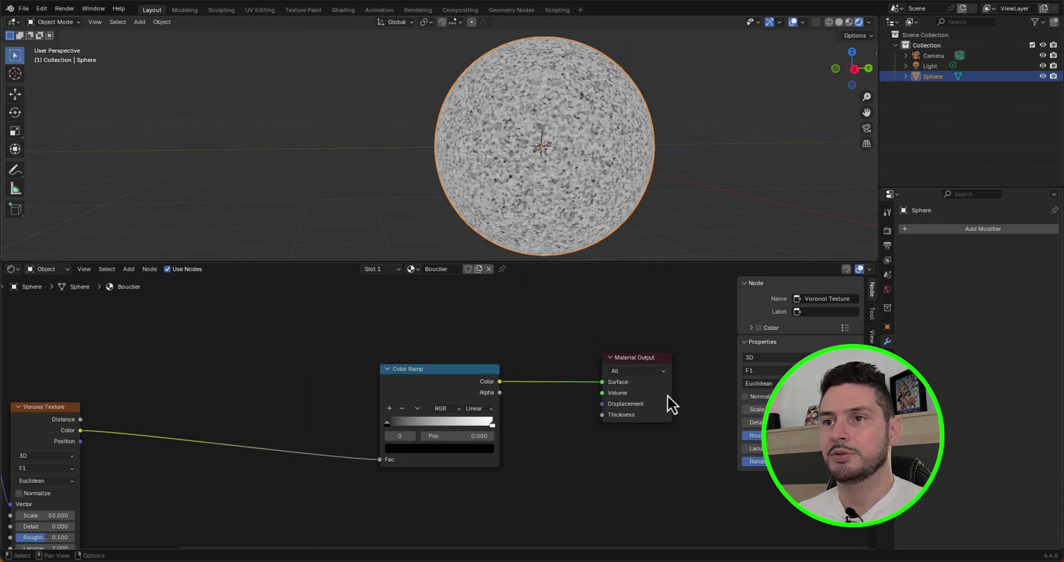
pyautogui.scroll(2, 391, 356)
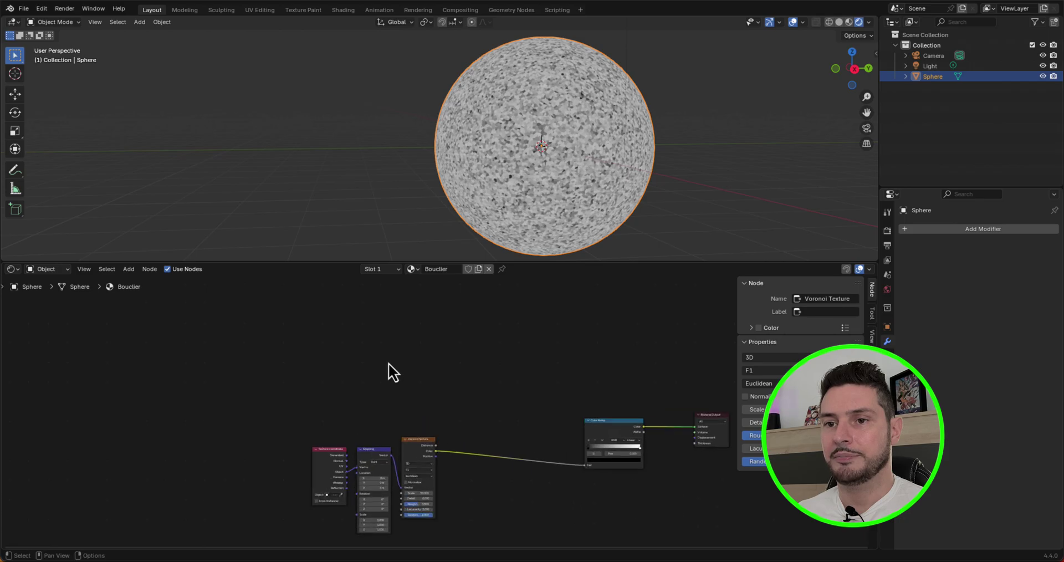
pyautogui.scroll(2, 314, 472)
pyautogui.click(315, 467)
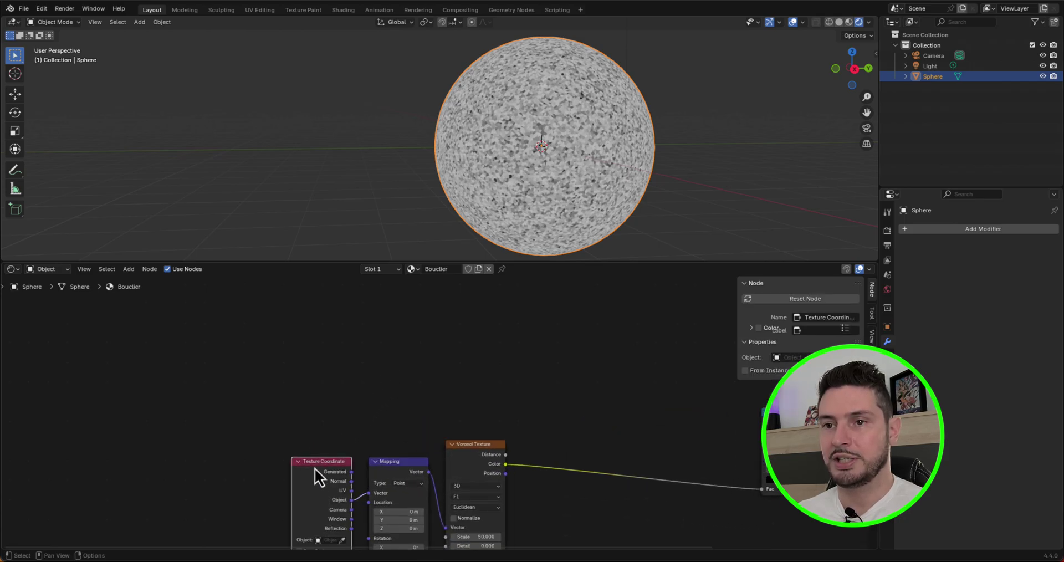
pyautogui.press('g')
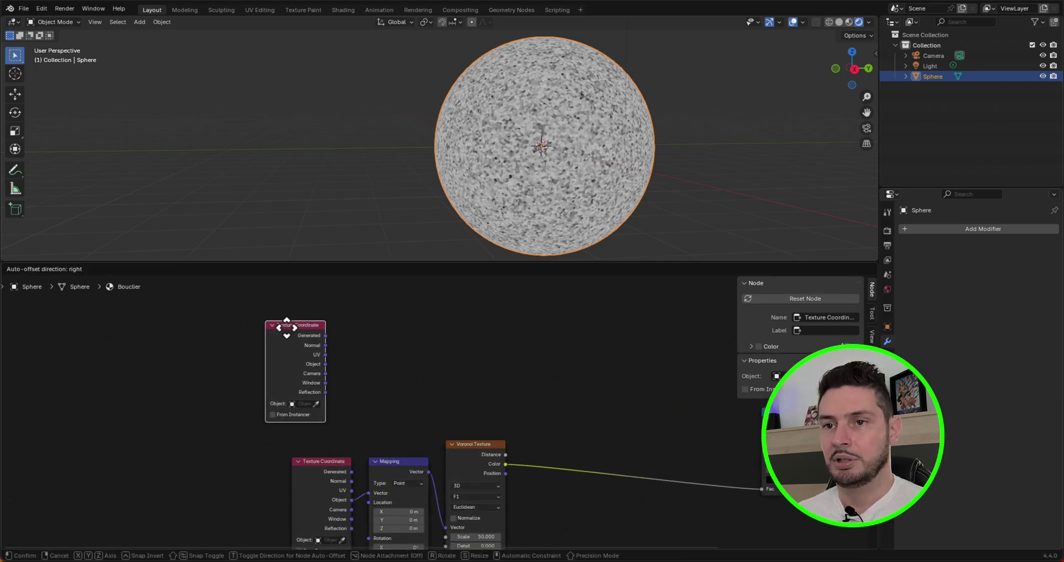
pyautogui.click(287, 327)
pyautogui.scroll(-2, 311, 388)
pyautogui.scroll(1, 341, 376)
# - Add a Separate XYZ node and connect the duplicated Texture Coordinate's Object output to its Vector input
pyautogui.hotkey('shift', 'a')
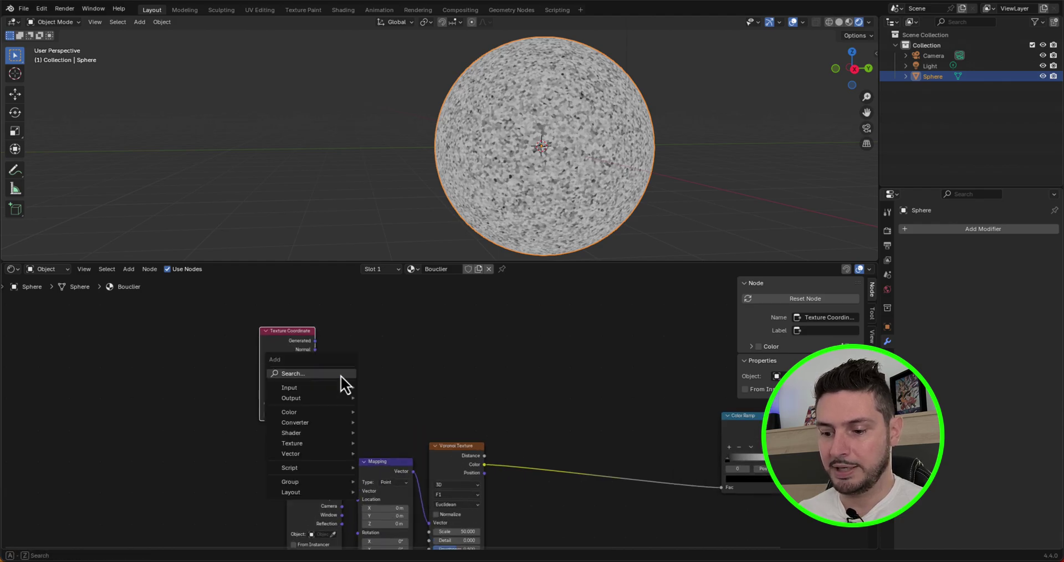
pyautogui.write('se')
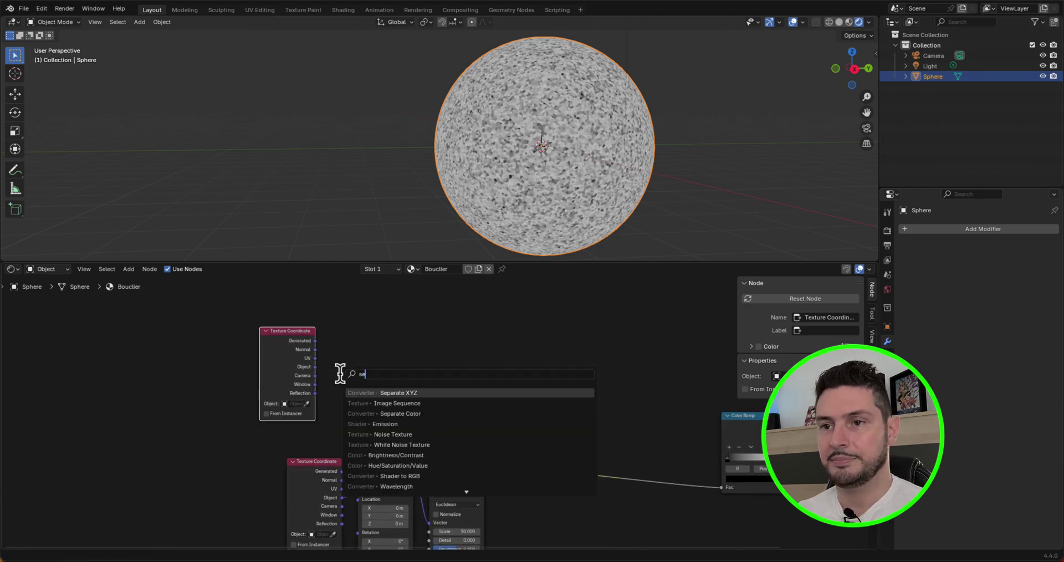
pyautogui.write('pa')
pyautogui.click(398, 392)
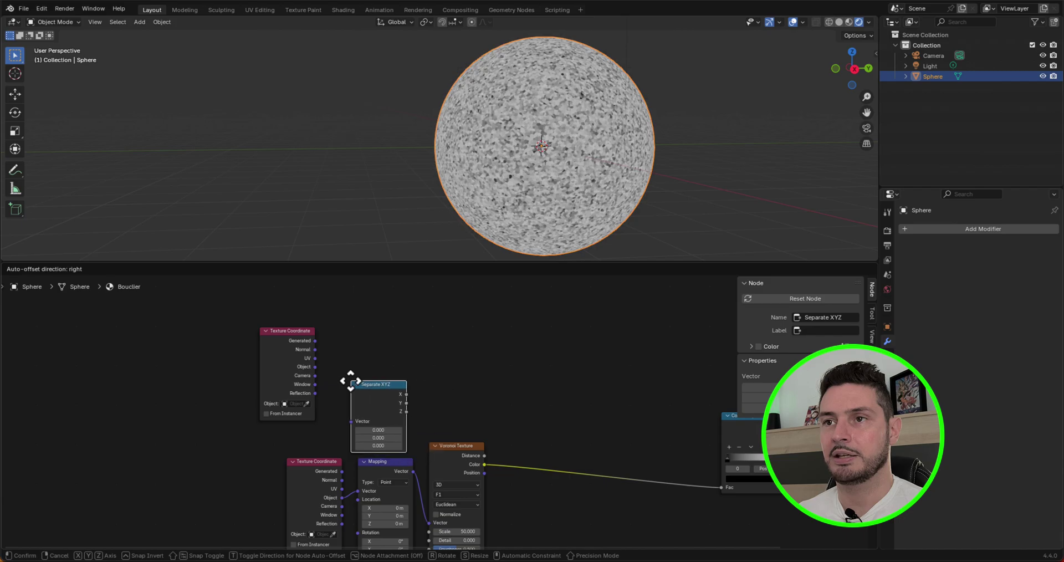
pyautogui.click(351, 340)
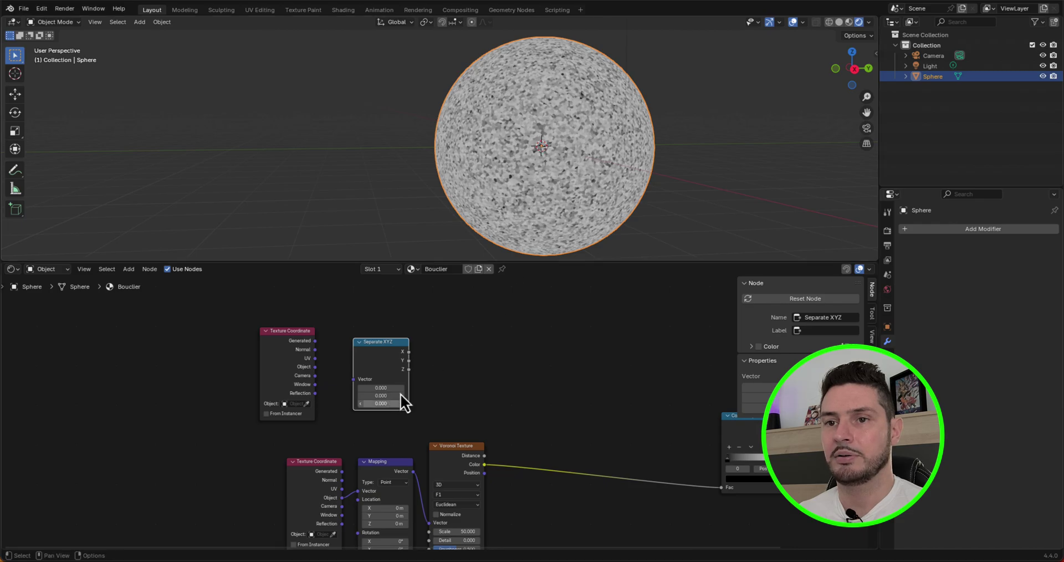
pyautogui.scroll(1, 400, 393)
pyautogui.scroll(2, 293, 403)
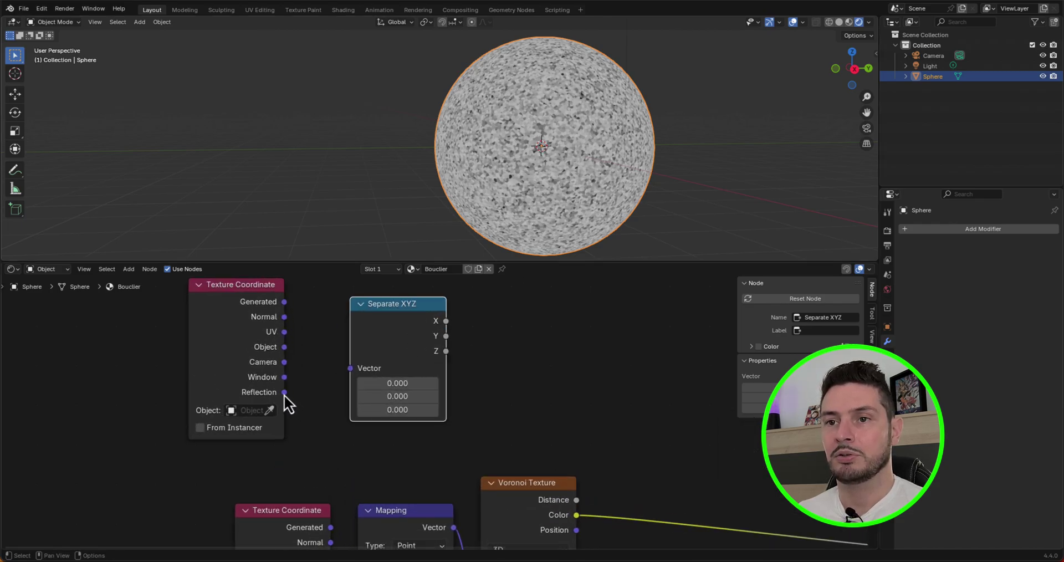
pyautogui.moveTo(284, 347); pyautogui.dragTo(338, 376)
pyautogui.scroll(-4, 334, 410)
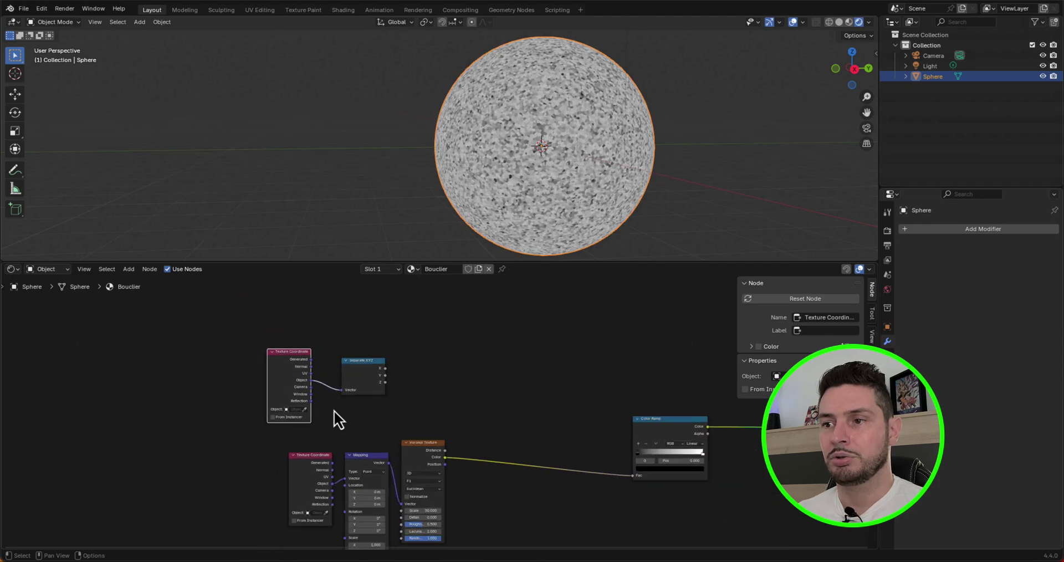
# - Duplicate the Color Ramp beside the Separate XYZ node and connect the Z output to the copy's Fac
pyautogui.click(650, 427)
pyautogui.hotkey('shift', 'd')
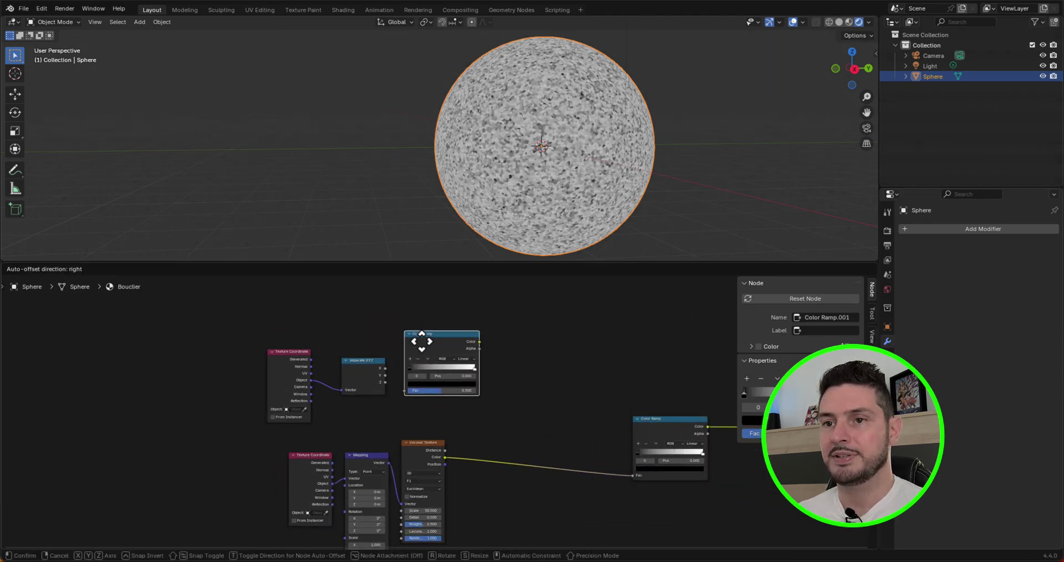
pyautogui.click(422, 341)
pyautogui.scroll(2, 431, 349)
pyautogui.moveTo(367, 395); pyautogui.dragTo(396, 410)
pyautogui.moveTo(444, 337); pyautogui.dragTo(462, 348)
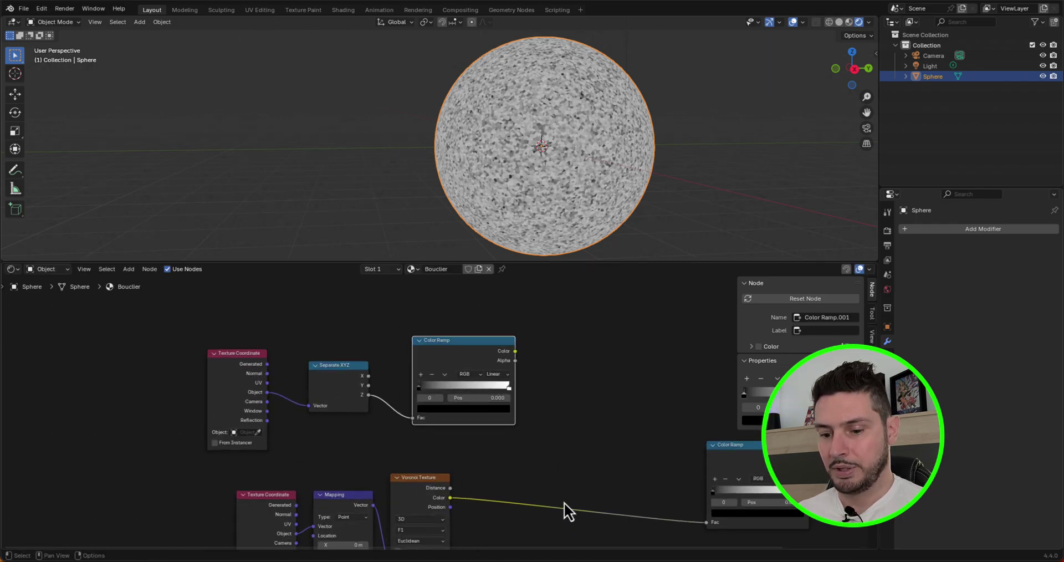
# - Add a Math node in Add mode between the two Color Ramps
pyautogui.scroll(-2, 564, 502)
pyautogui.hotkey('shift', 'a')
pyautogui.moveTo(564, 502)
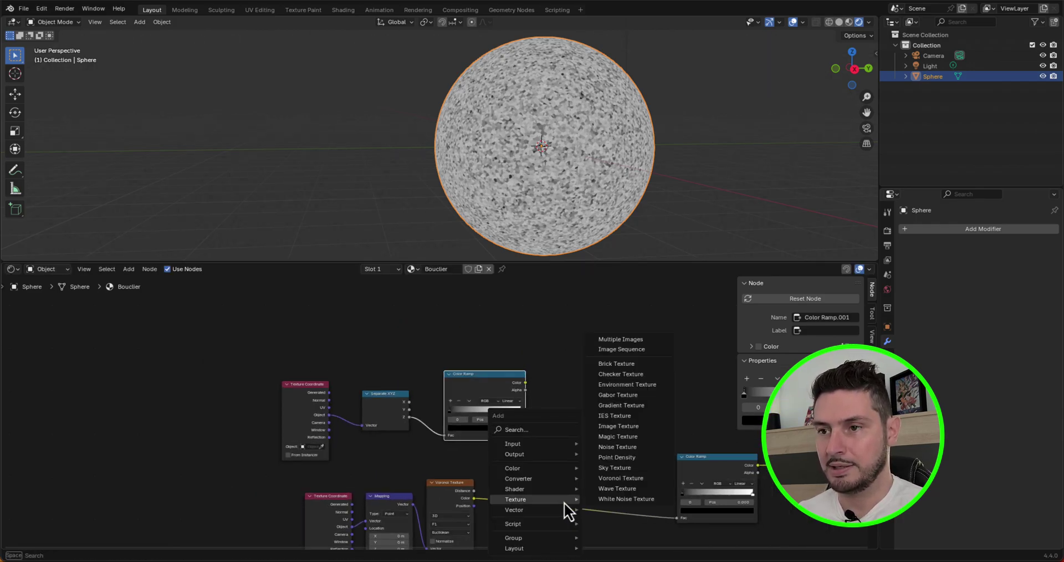
pyautogui.write('math')
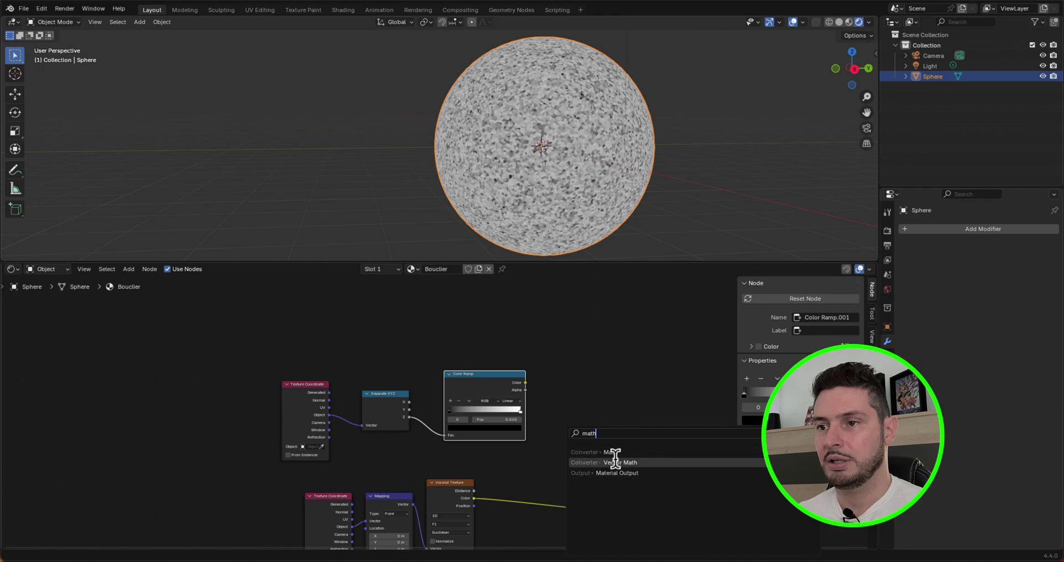
pyautogui.press('Return')
pyautogui.click(598, 421)
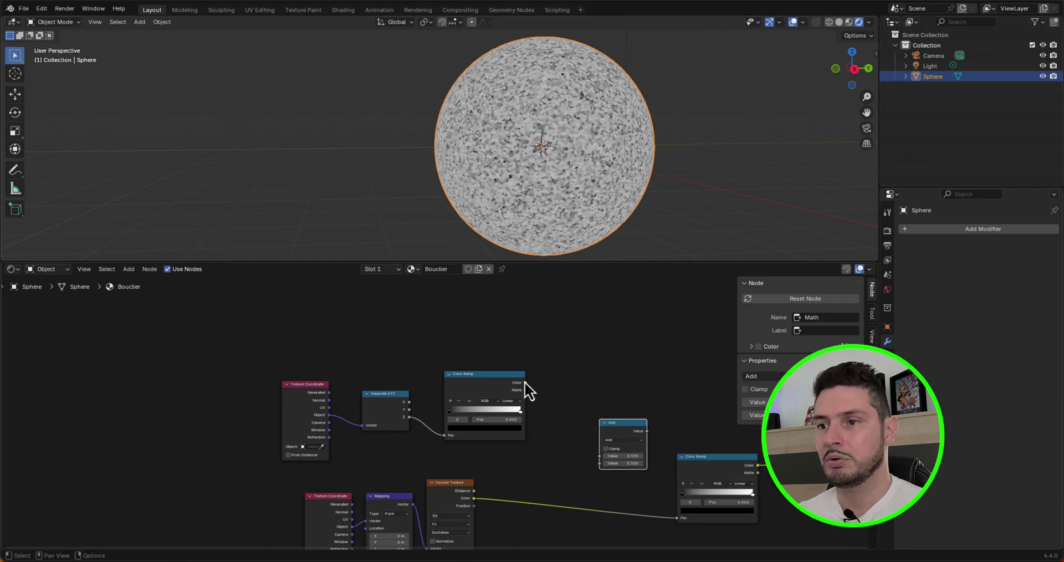
# - Connect the duplicated Color Ramp's Color and the Voronoi Texture's Color to the Math node's inputs, and its Value to the original ramp's Fac
pyautogui.moveTo(525, 382); pyautogui.dragTo(603, 460)
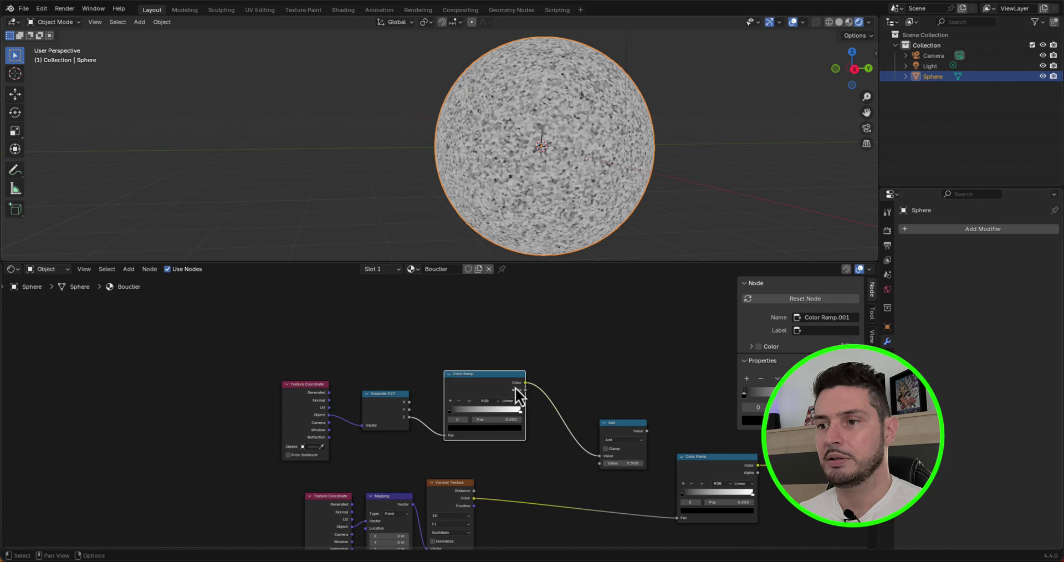
pyautogui.moveTo(607, 423); pyautogui.dragTo(584, 461)
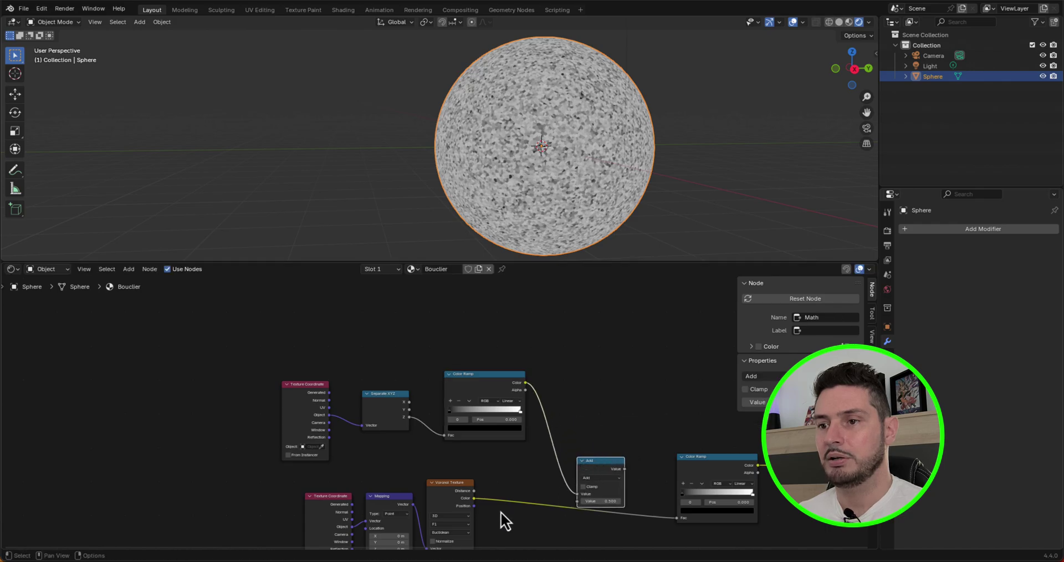
pyautogui.moveTo(474, 498); pyautogui.dragTo(577, 501)
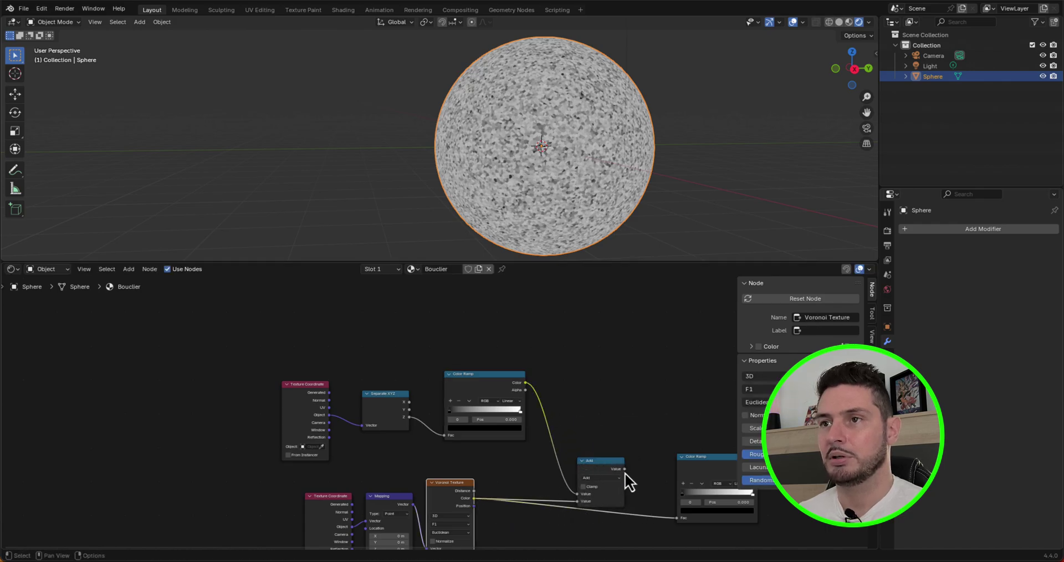
pyautogui.moveTo(624, 468); pyautogui.dragTo(676, 517)
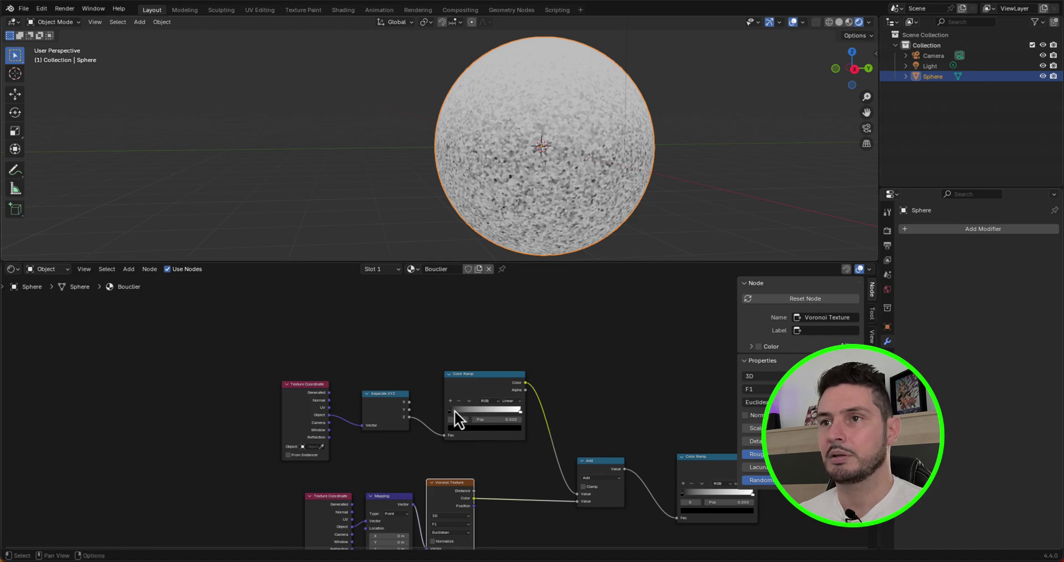
# - Reverse the duplicated Color Ramp to run from white at its start to black at position 0.059
pyautogui.moveTo(460, 413)
pyautogui.mouseDown()
pyautogui.moveTo(489, 414)
pyautogui.moveTo(451, 411)
pyautogui.mouseUp()
pyautogui.scroll(4, 450, 416)
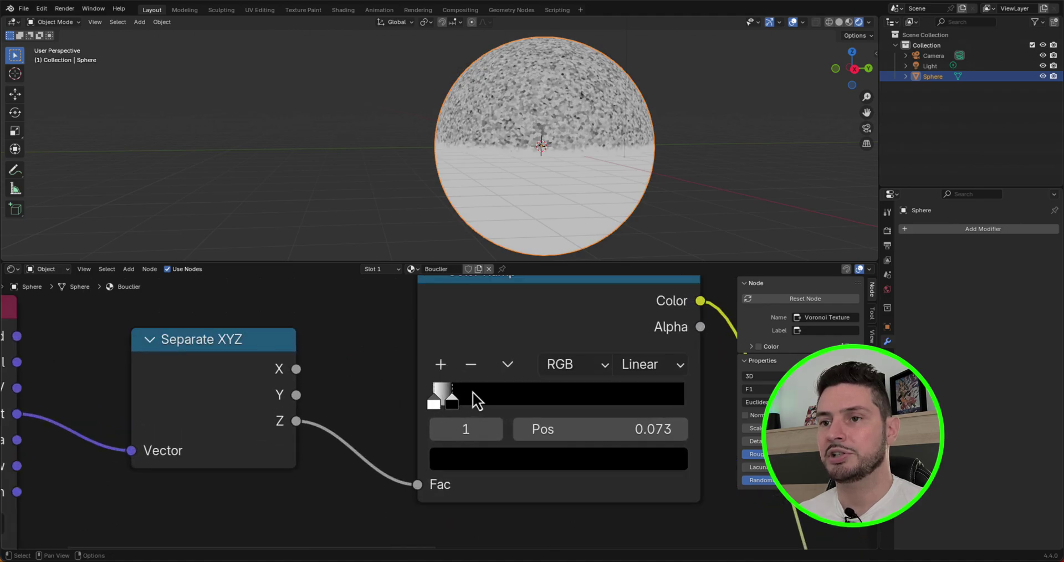
pyautogui.scroll(1, 452, 396)
pyautogui.moveTo(454, 401); pyautogui.dragTo(450, 407)
pyautogui.scroll(-6, 288, 370)
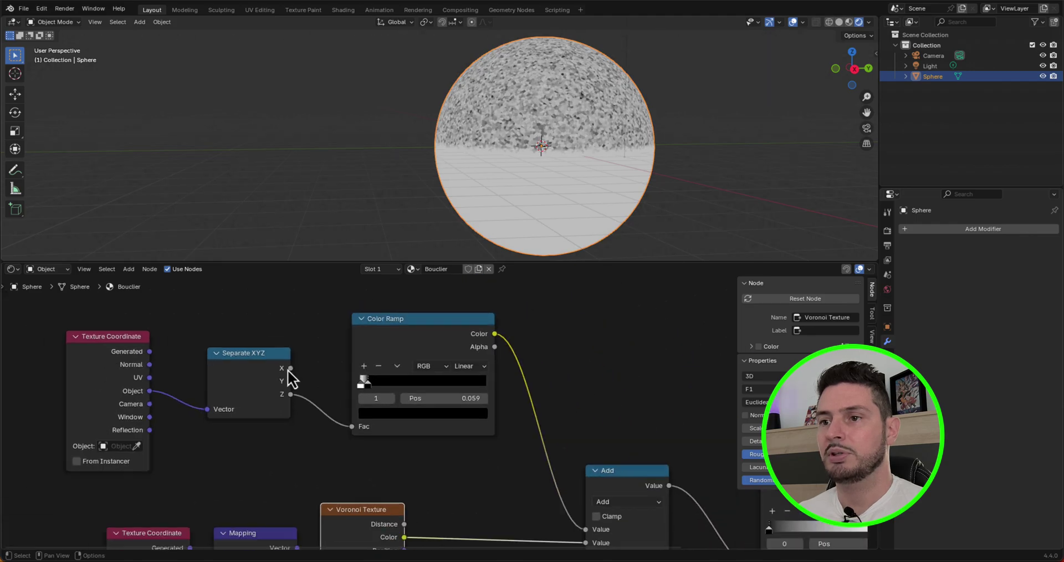
# - Move the white stop of the Color Ramp feeding the Material Output to position 0.895
pyautogui.scroll(5, 574, 439)
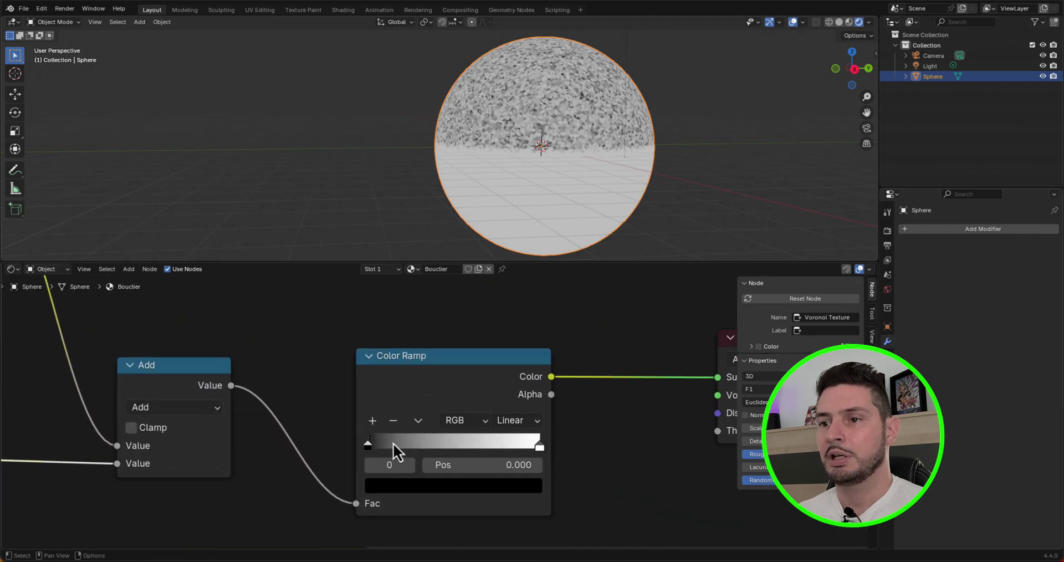
pyautogui.scroll(2, 540, 449)
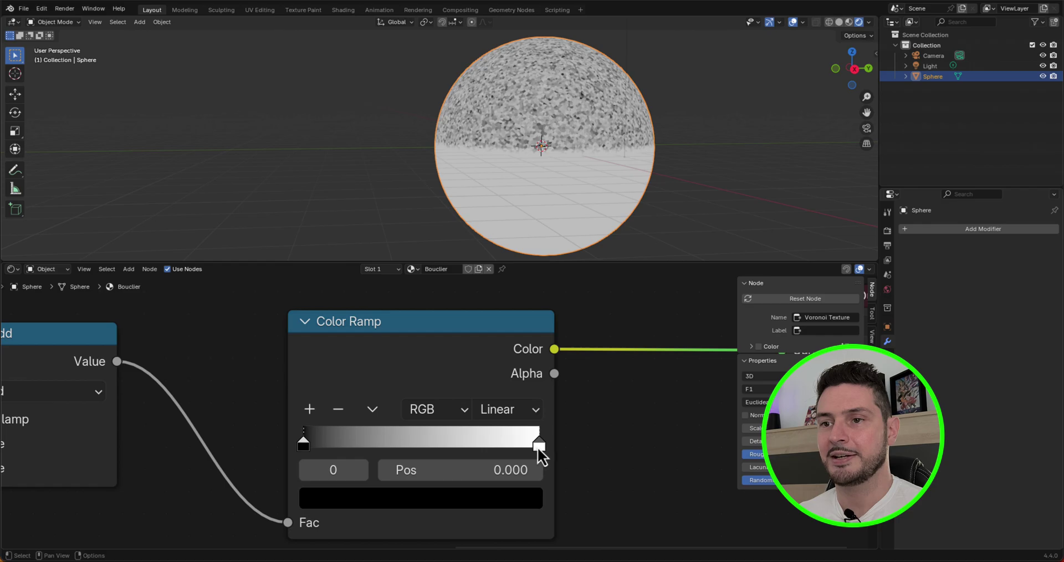
pyautogui.moveTo(541, 449); pyautogui.dragTo(526, 449)
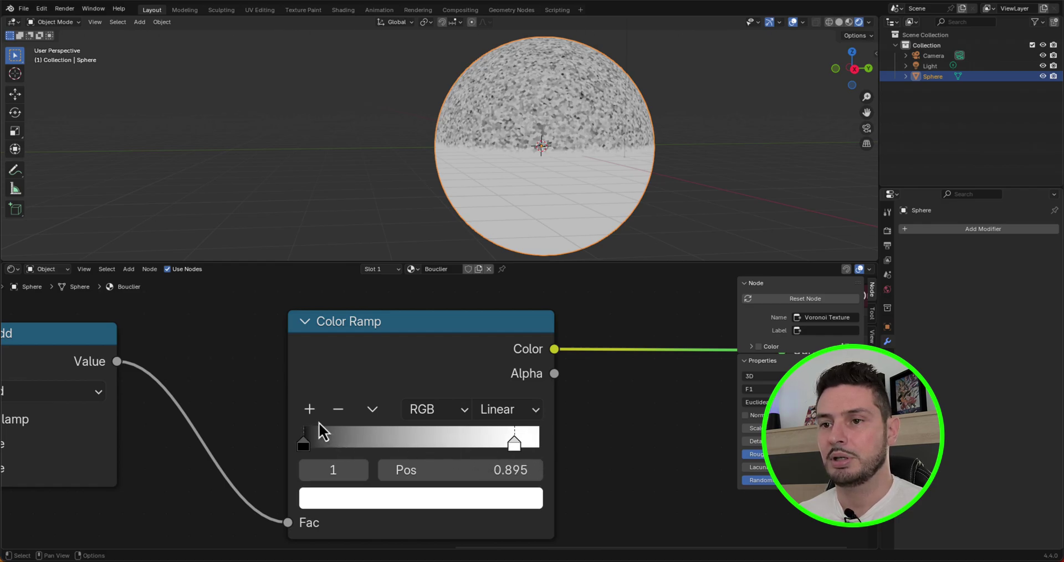
# - Add a third stop to the Color Ramp feeding the Material Output, at position 1.000, and colour it black
pyautogui.click(310, 408)
pyautogui.moveTo(409, 442); pyautogui.dragTo(556, 456)
pyautogui.click(512, 499)
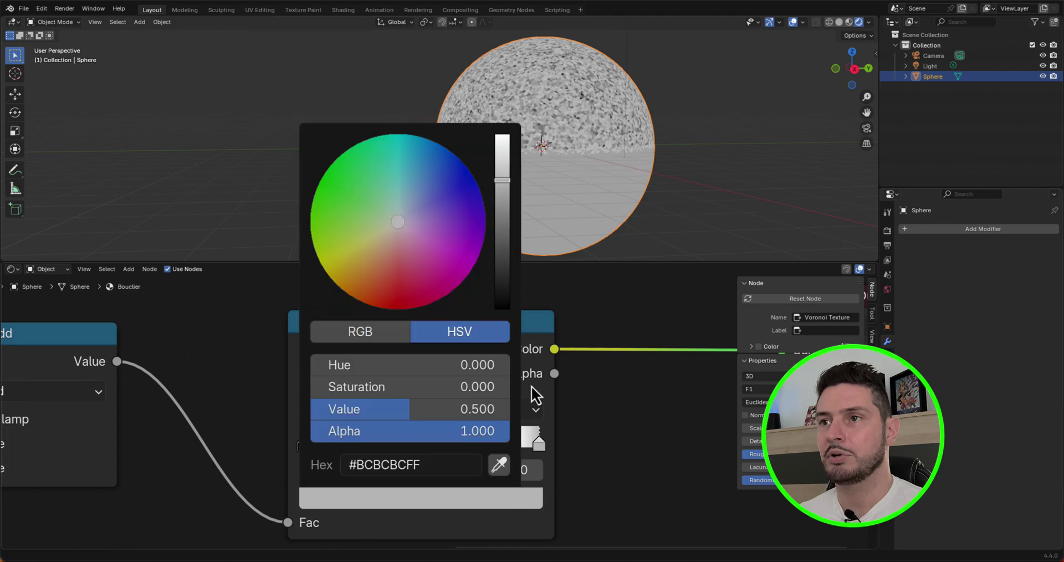
pyautogui.moveTo(415, 274)
pyautogui.mouseDown()
pyautogui.moveTo(423, 279)
pyautogui.moveTo(404, 277)
pyautogui.mouseUp()
pyautogui.moveTo(502, 182); pyautogui.dragTo(497, 308)
pyautogui.scroll(-2, 627, 463)
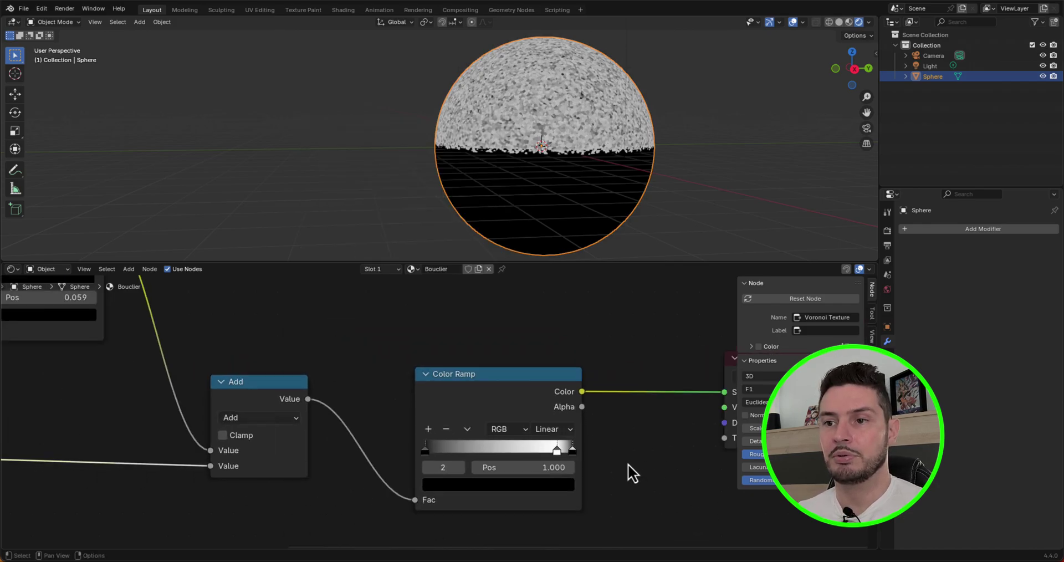
pyautogui.scroll(-1, 536, 470)
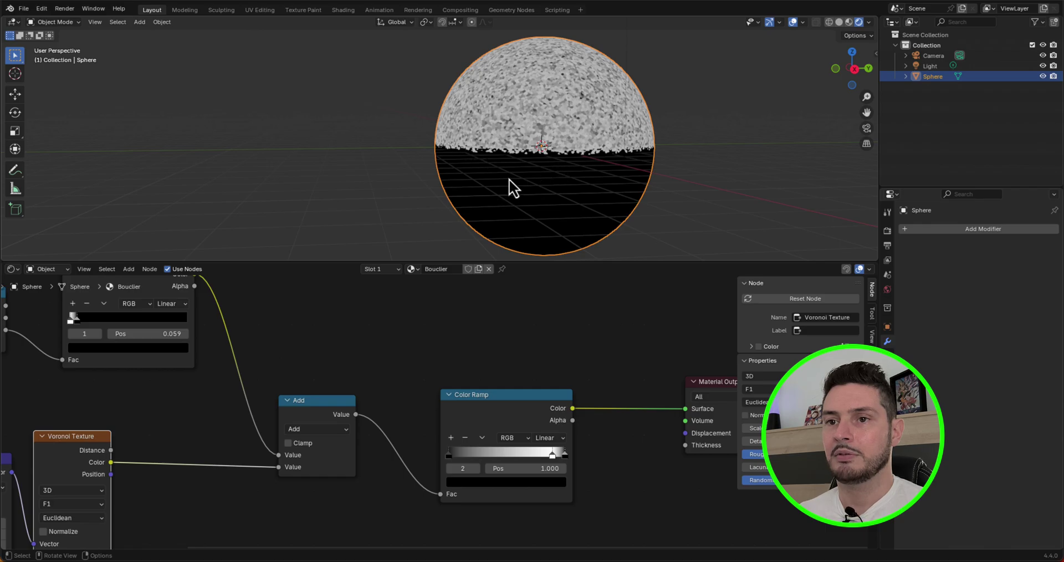
pyautogui.scroll(-5, 559, 358)
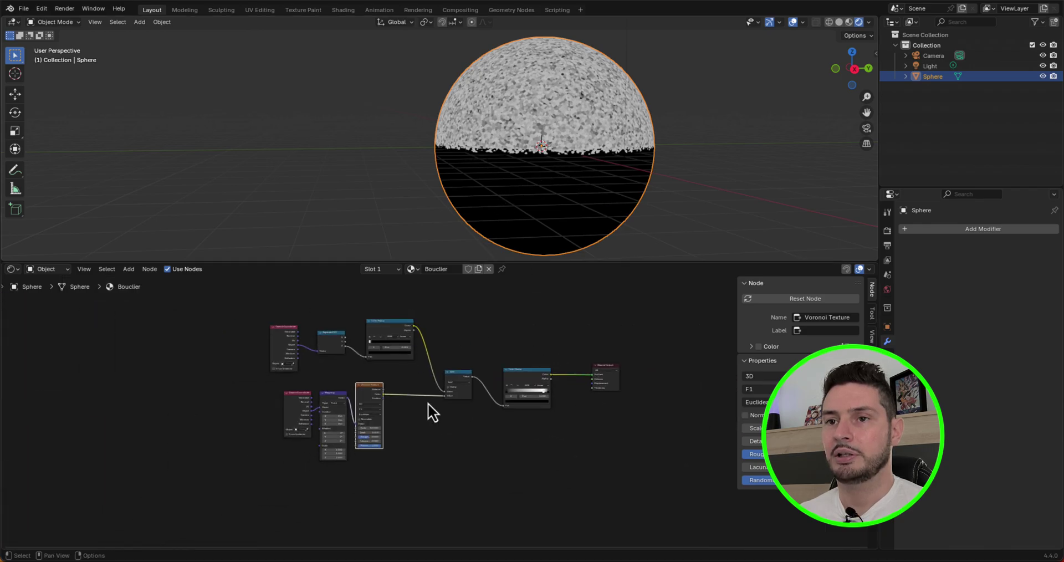
# - Duplicate the Add node and insert the copy on the link between the gradient Color Ramp and the original Add node
pyautogui.scroll(-2, 390, 417)
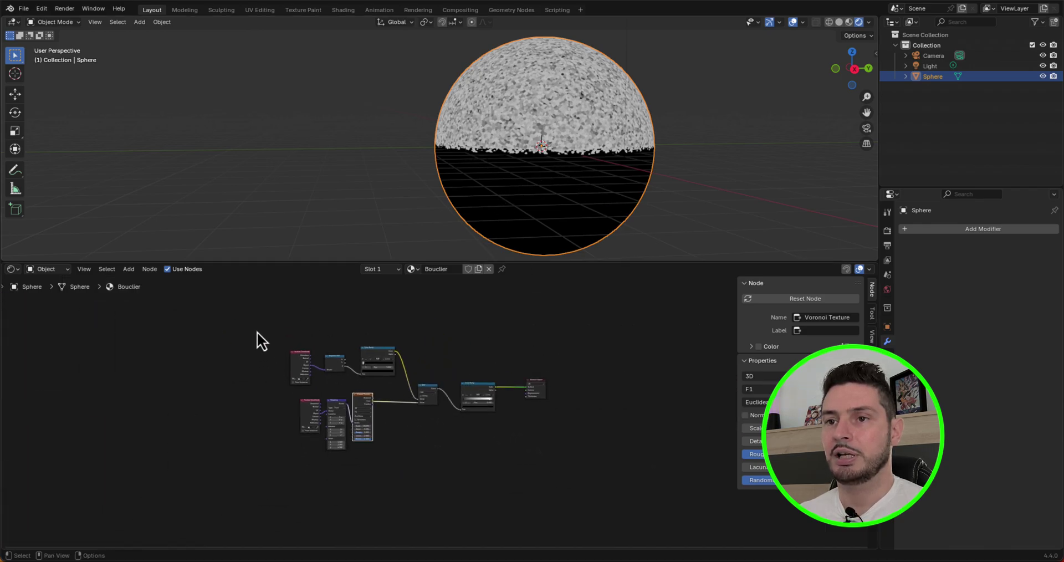
pyautogui.moveTo(257, 331); pyautogui.dragTo(373, 359)
pyautogui.scroll(4, 460, 374)
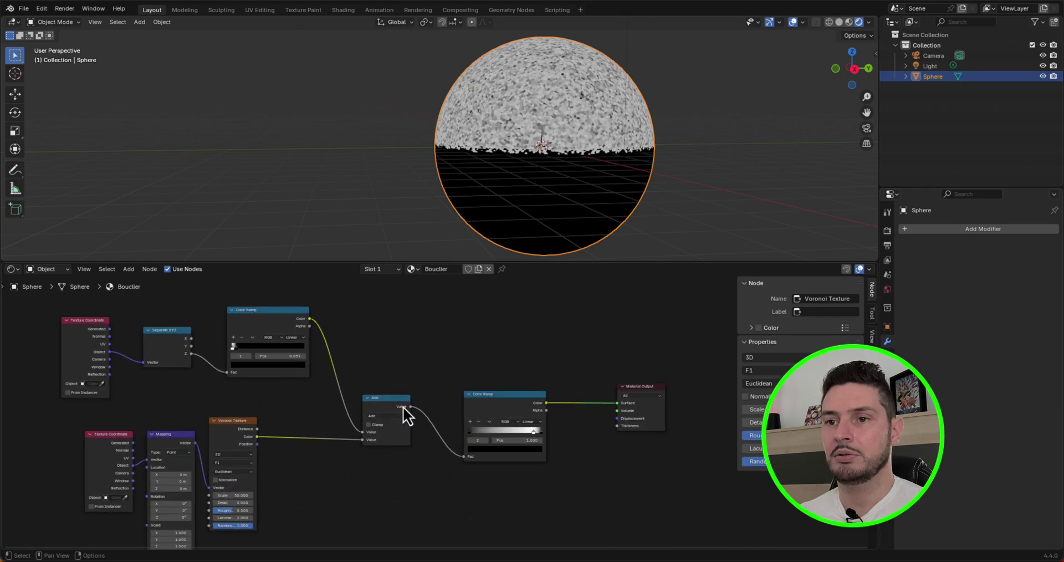
pyautogui.click(387, 404)
pyautogui.scroll(1, 388, 404)
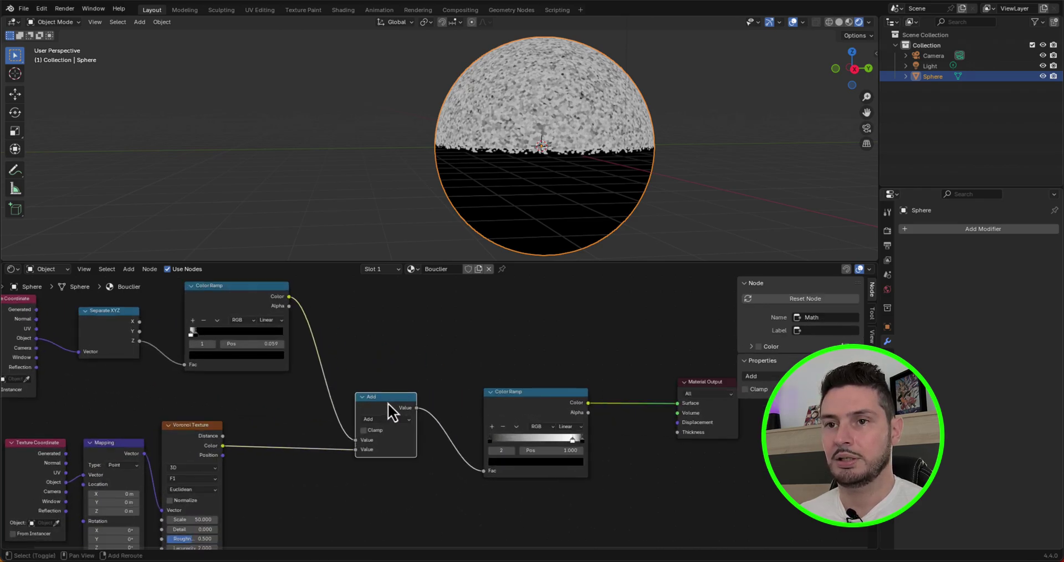
pyautogui.hotkey('shift', 'd')
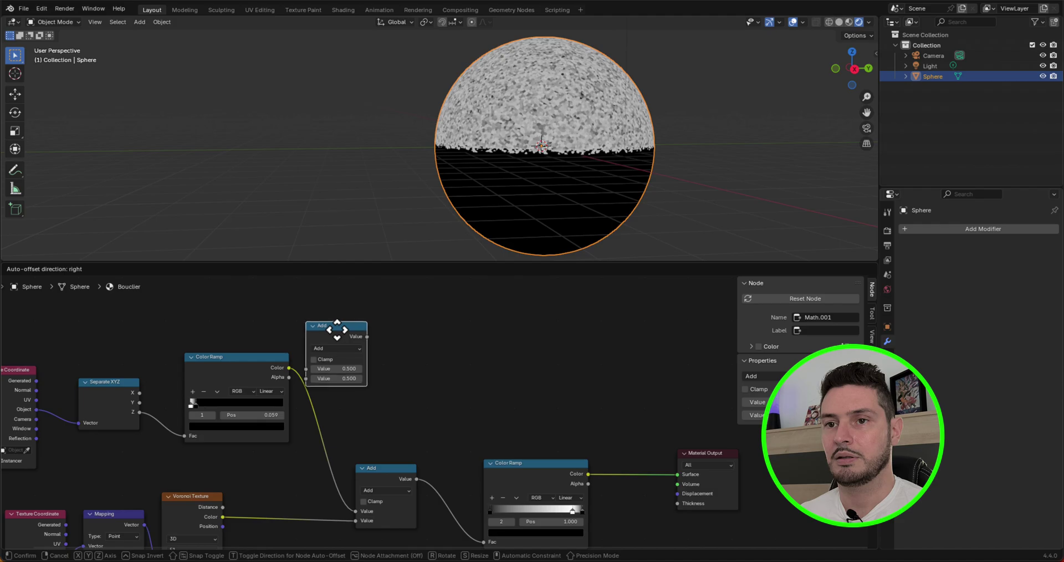
pyautogui.click(338, 329)
pyautogui.moveTo(338, 330); pyautogui.dragTo(344, 320)
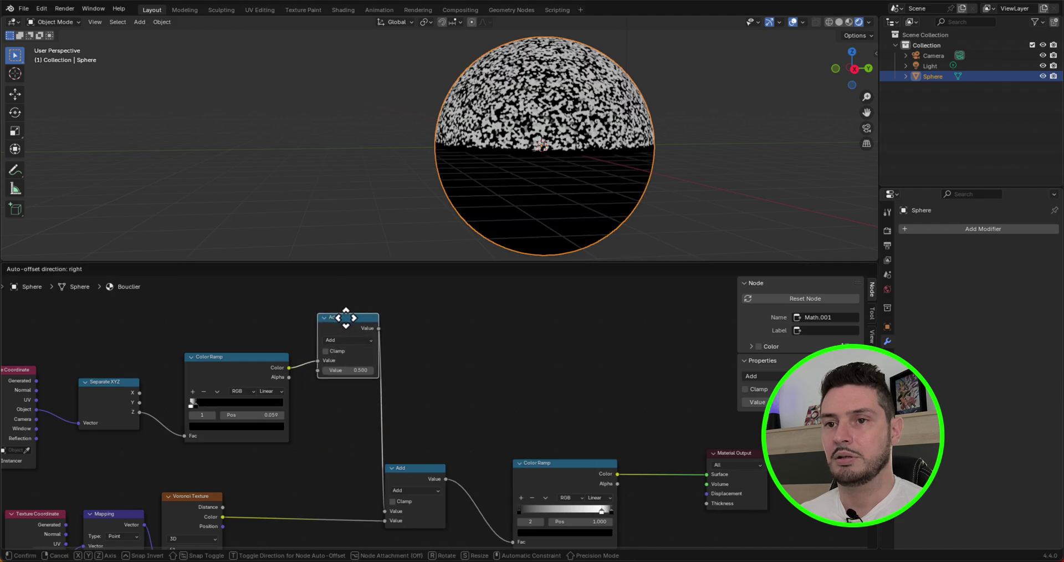
# - Connect the gradient Color Ramp's Color to the second Value input of the duplicated Add node and reposition that node
pyautogui.moveTo(289, 368); pyautogui.dragTo(313, 361)
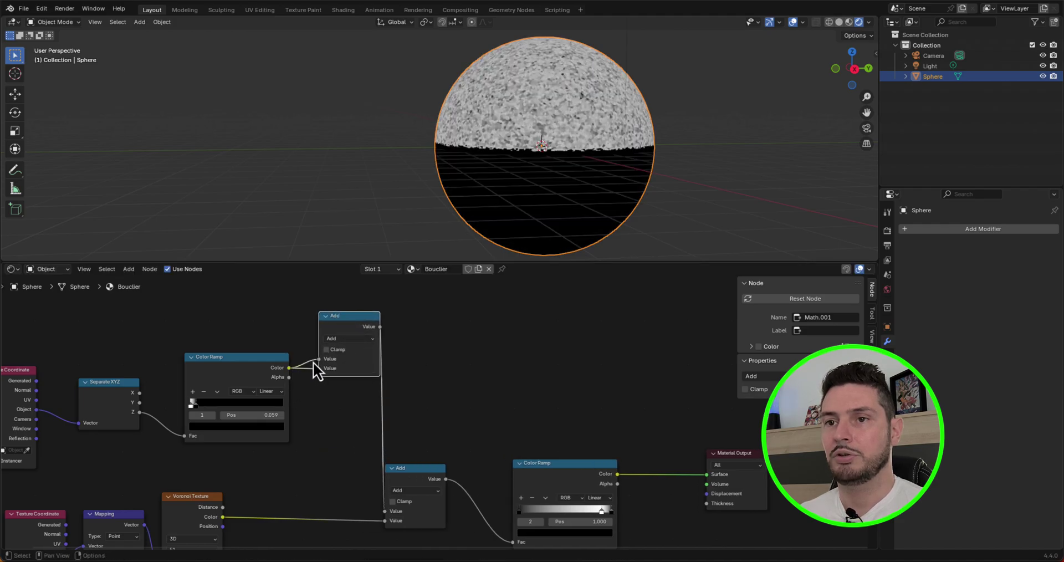
pyautogui.scroll(-2, 348, 388)
pyautogui.press('g')
pyautogui.click(357, 337)
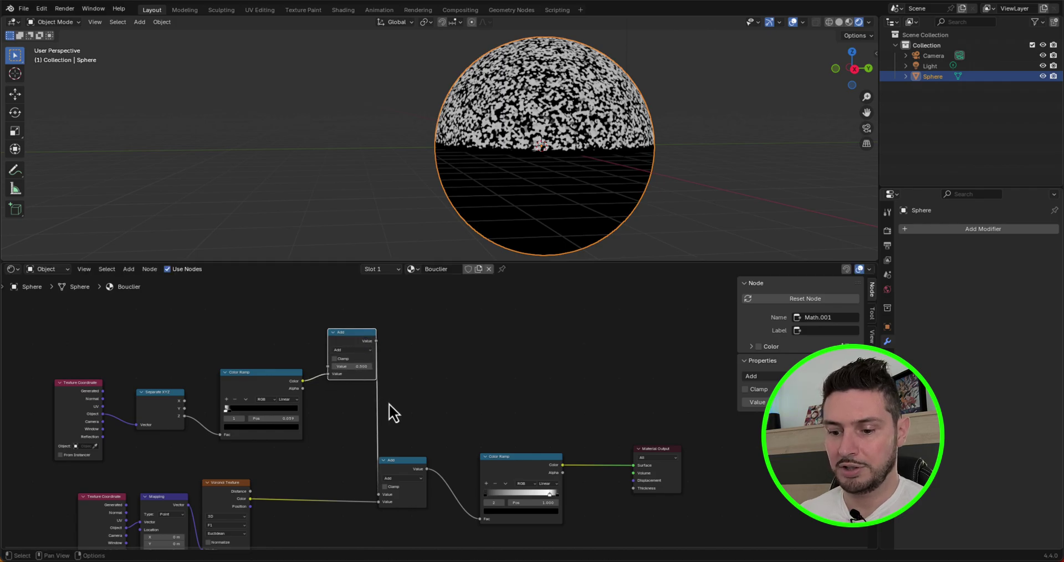
# - Add a Layer Weight node above the gradient Color Ramp
pyautogui.scroll(-1, 388, 403)
pyautogui.scroll(2, 262, 334)
pyautogui.write('la')
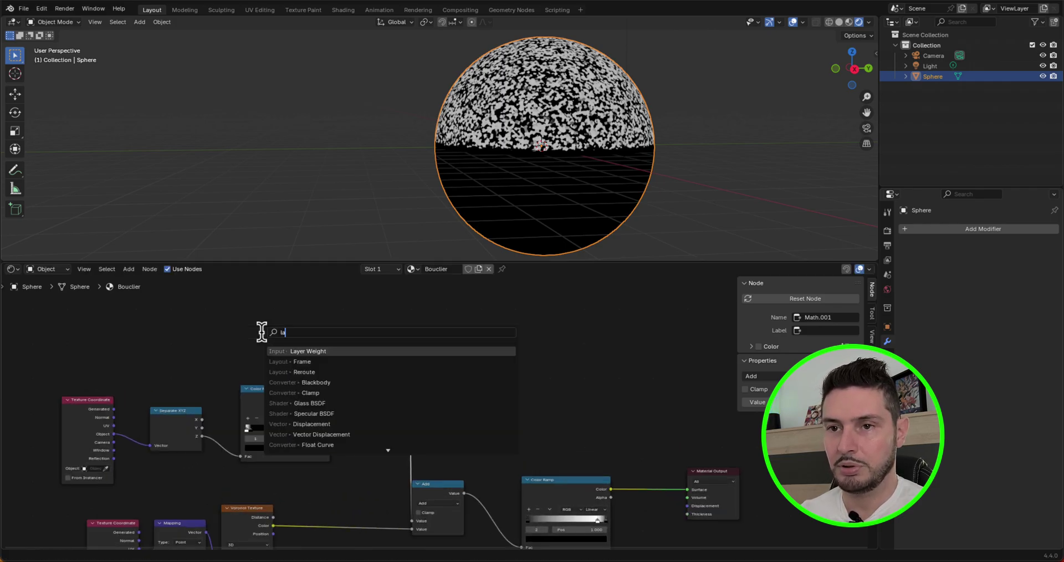
pyautogui.write('yer')
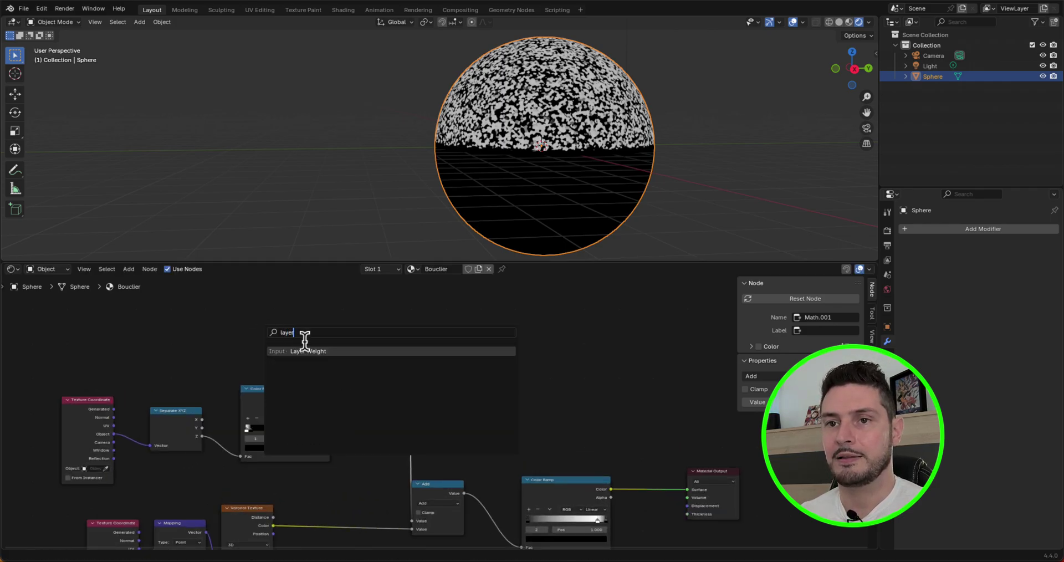
pyautogui.press('Return')
pyautogui.click(235, 330)
pyautogui.scroll(3, 255, 338)
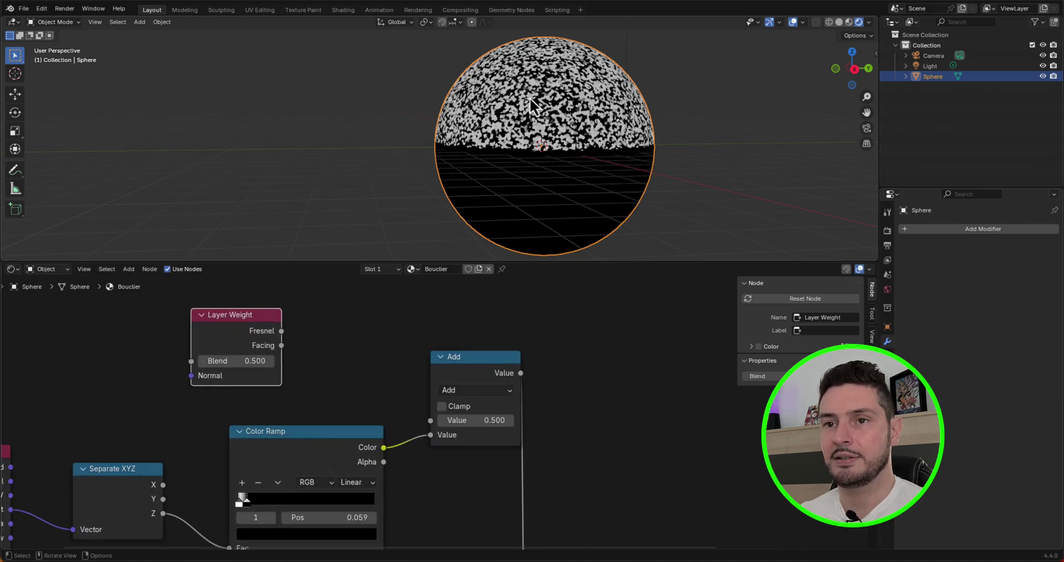
# - Connect Layer Weight's Facing to the first Value input of the duplicated Add node and set that node's operation to Smooth Maximum
pyautogui.scroll(2, 305, 358)
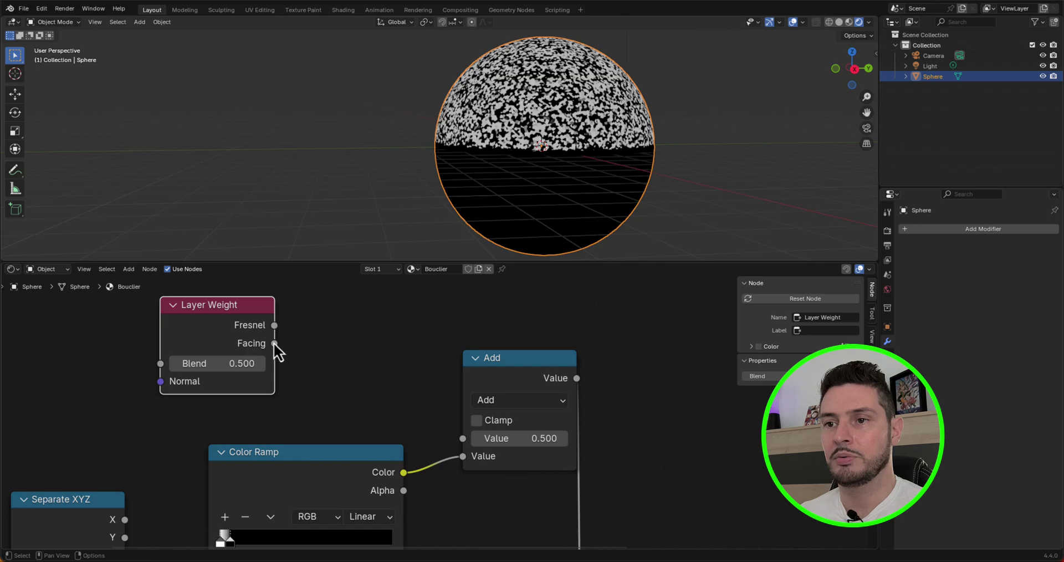
pyautogui.moveTo(274, 343); pyautogui.dragTo(453, 437)
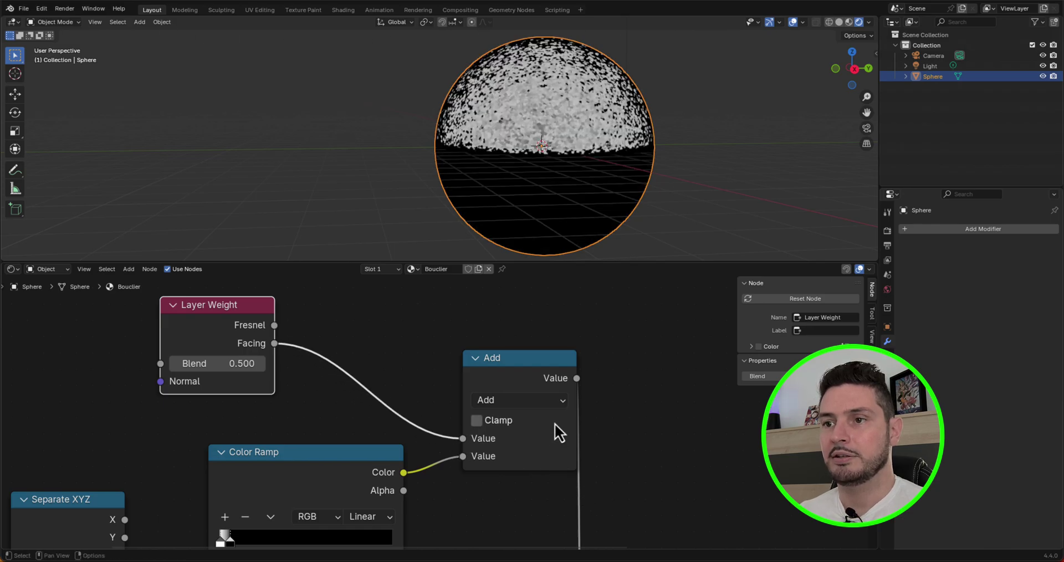
pyautogui.click(555, 401)
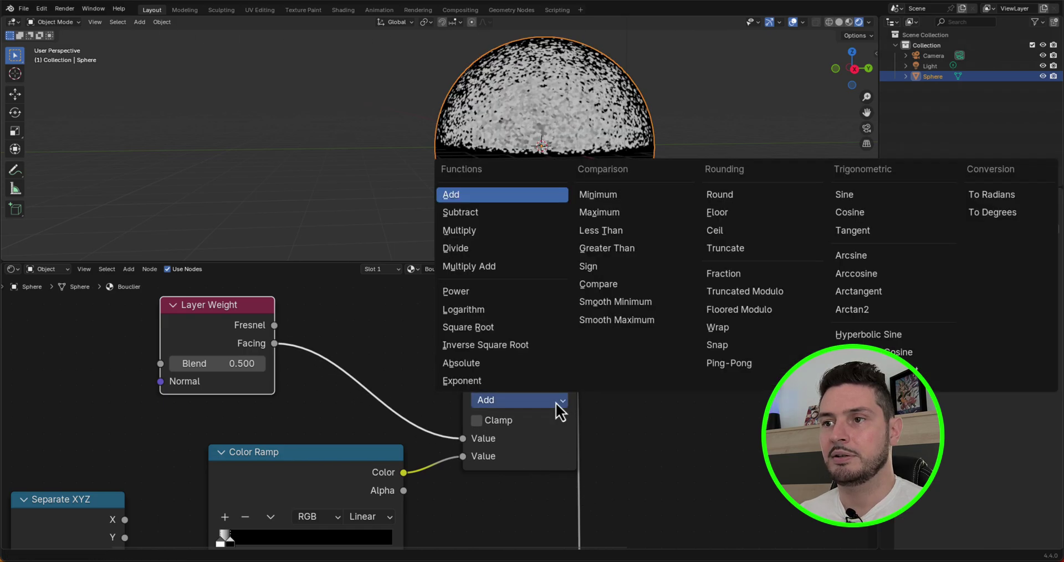
pyautogui.click(626, 322)
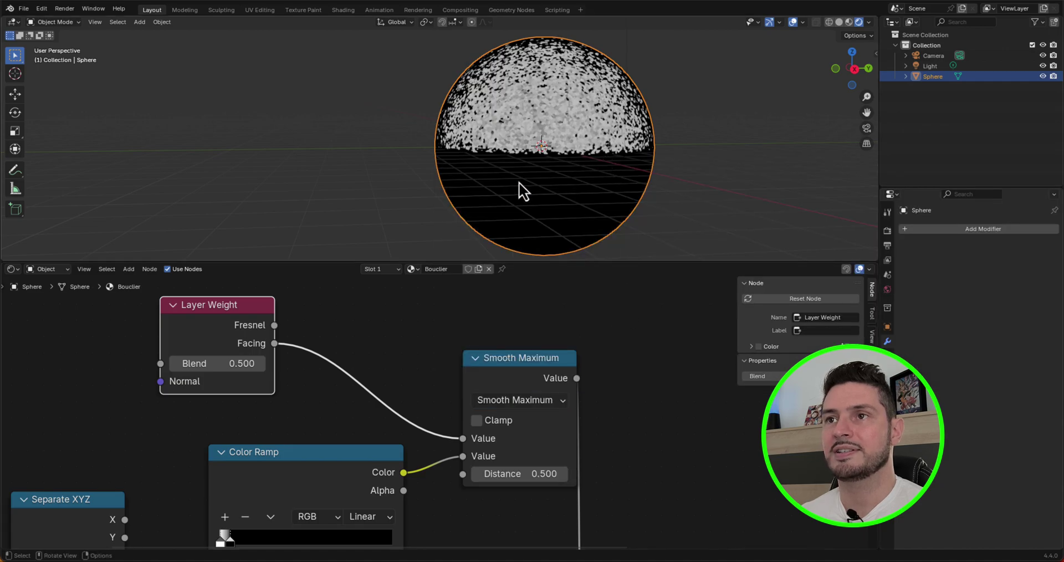
# - Try a different Blend value on the Layer Weight node and reset it to 0.5
pyautogui.scroll(4, 595, 40)
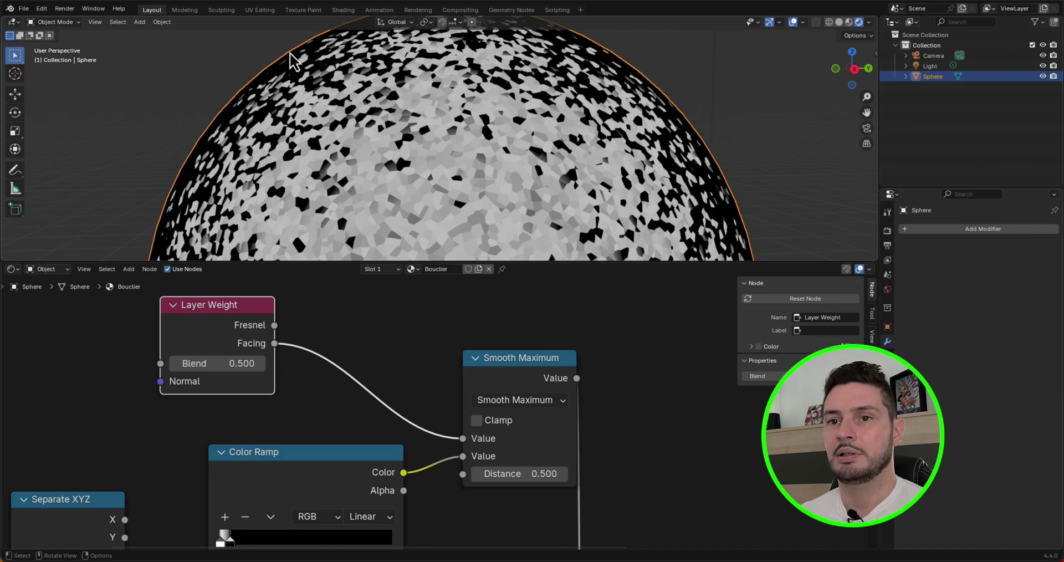
pyautogui.moveTo(221, 361); pyautogui.dragTo(222, 361)
pyautogui.click(222, 360)
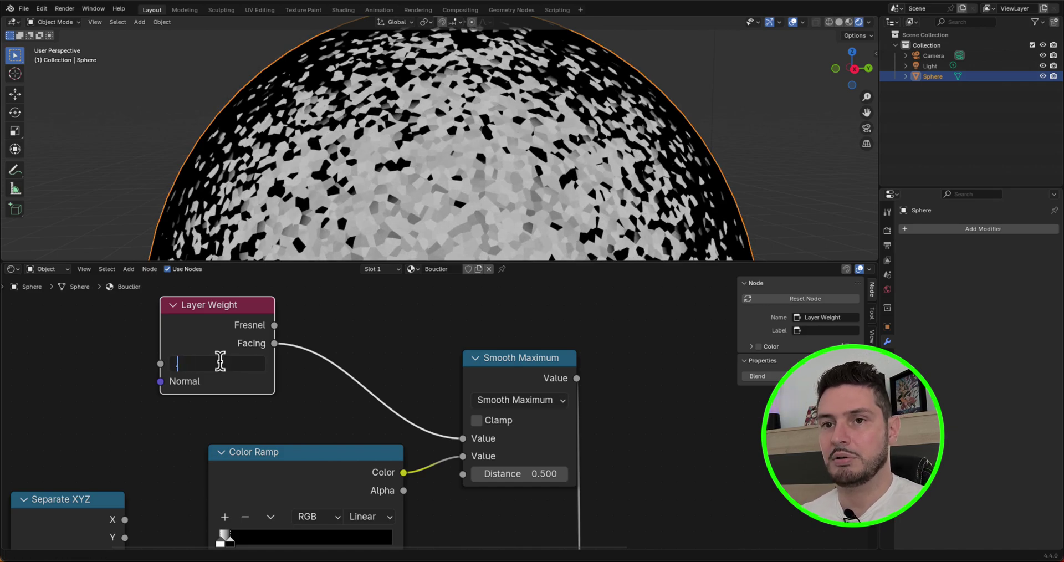
pyautogui.write('0.5')
pyautogui.press('Return')
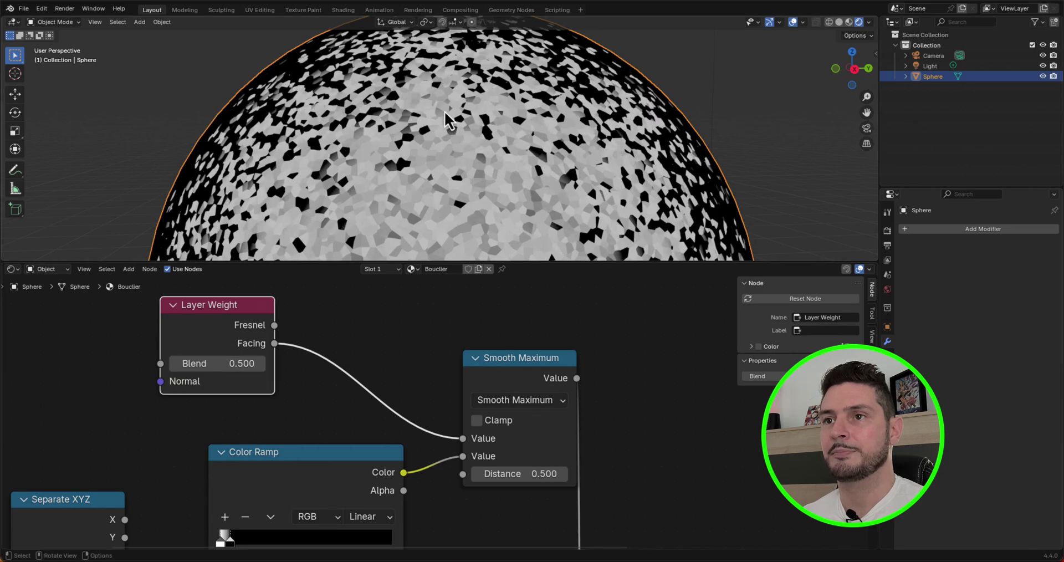
# - Duplicate the Add node and insert the copy between the Voronoi Texture's Color output and the original Add node's second Value input
pyautogui.scroll(-5, 507, 100)
pyautogui.scroll(-3, 398, 361)
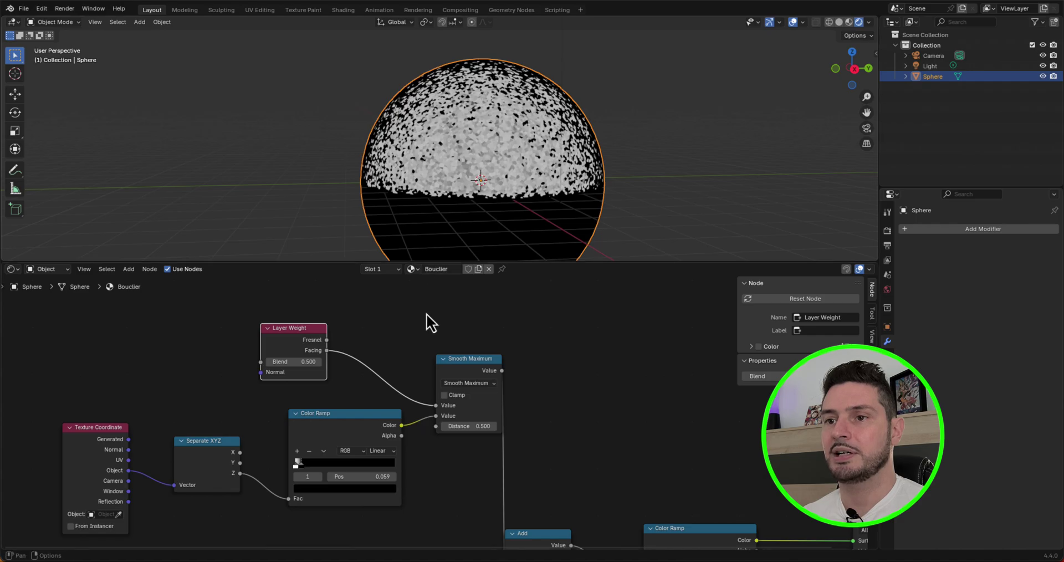
pyautogui.press('Home')
pyautogui.scroll(3, 488, 442)
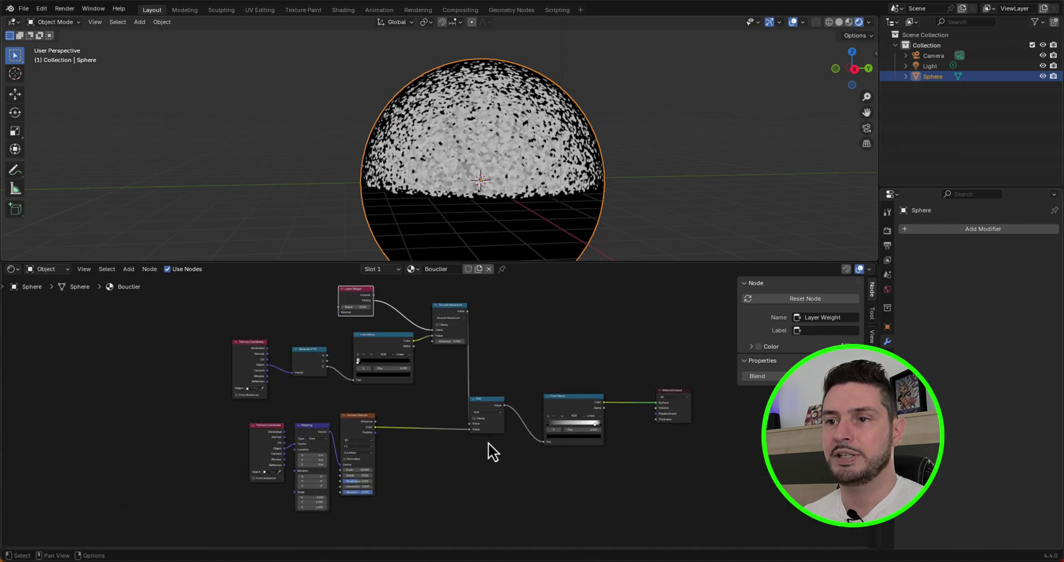
pyautogui.click(485, 371)
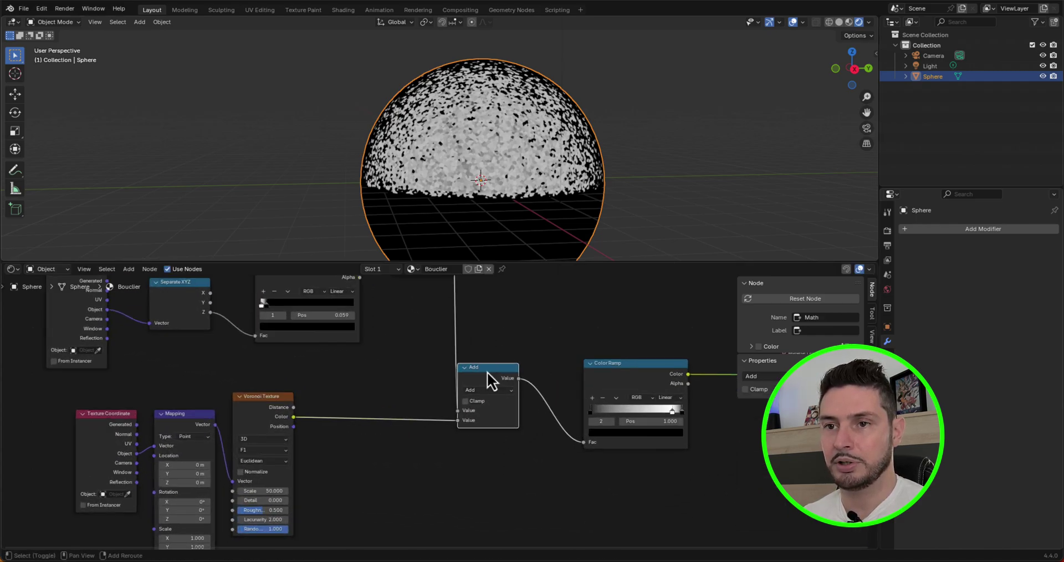
pyautogui.hotkey('shift', 'd')
pyautogui.click(360, 405)
pyautogui.scroll(2, 331, 430)
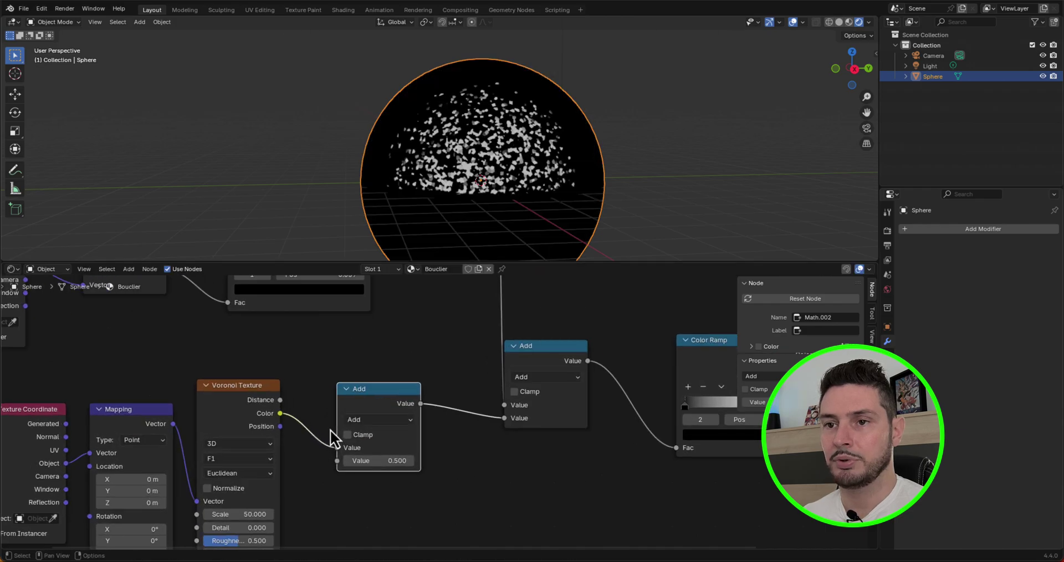
pyautogui.scroll(2, 384, 493)
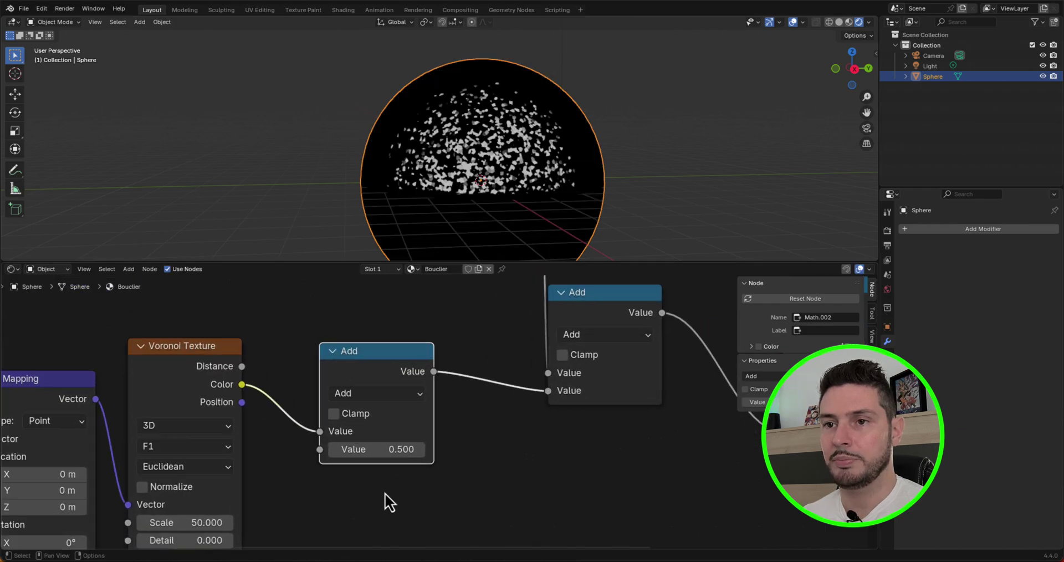
# - Set the Math node after the Voronoi Texture to Multiply with a value of 0.2
pyautogui.click(407, 394)
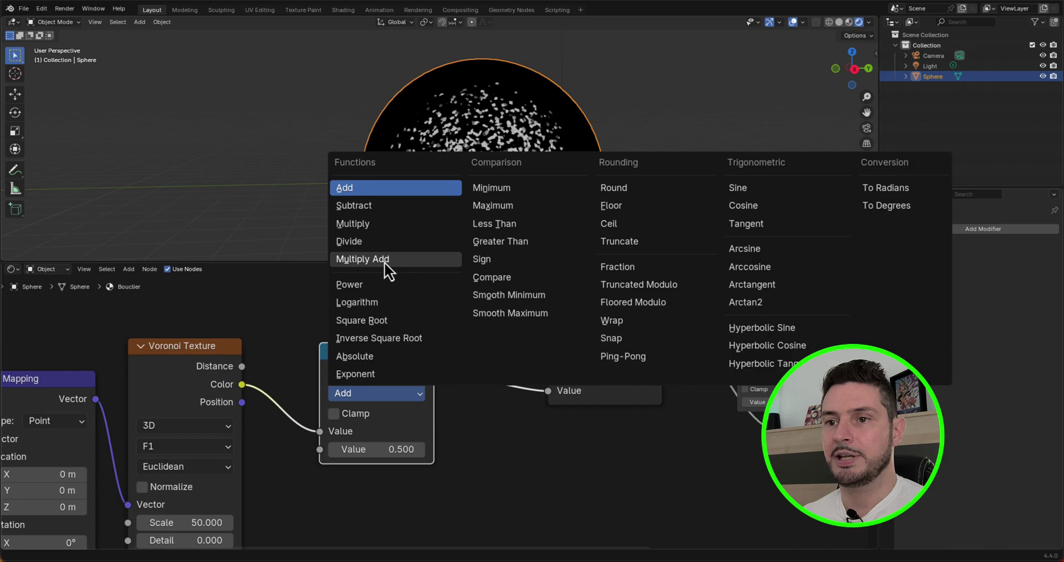
pyautogui.click(376, 224)
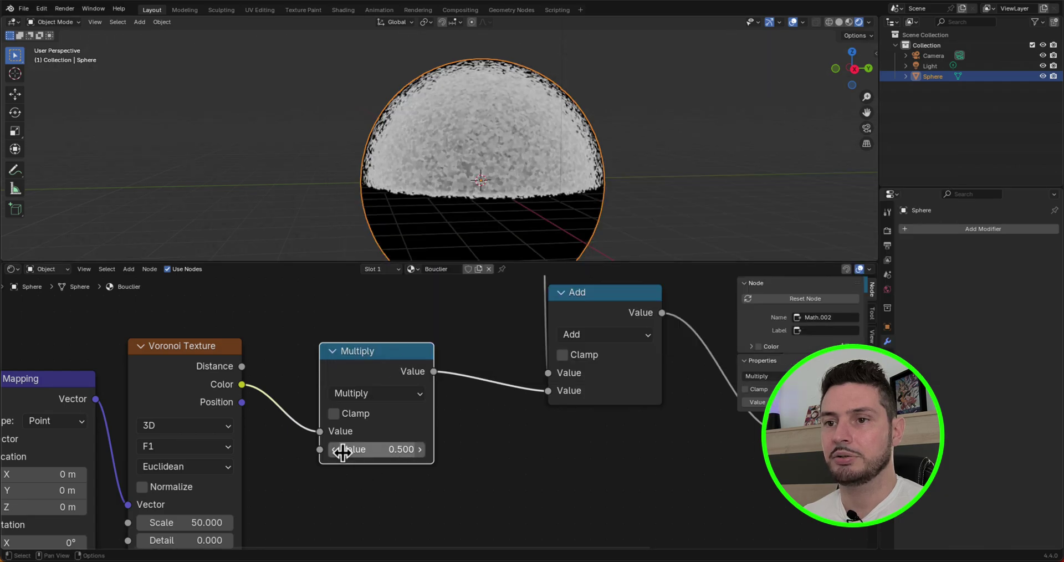
pyautogui.moveTo(342, 451); pyautogui.dragTo(331, 451)
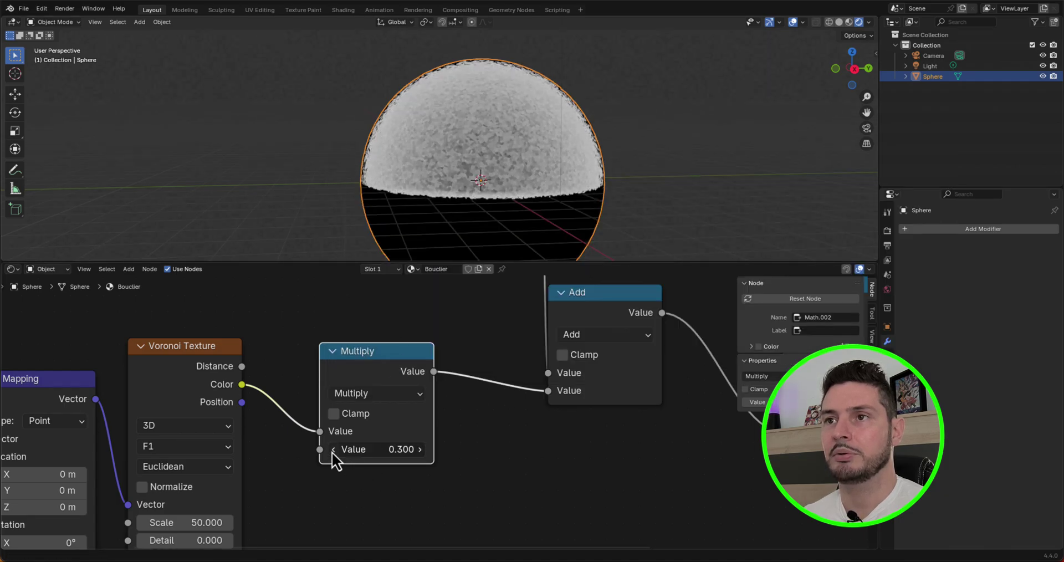
pyautogui.click(332, 450)
pyautogui.moveTo(520, 123); pyautogui.dragTo(490, 135, button='middle')
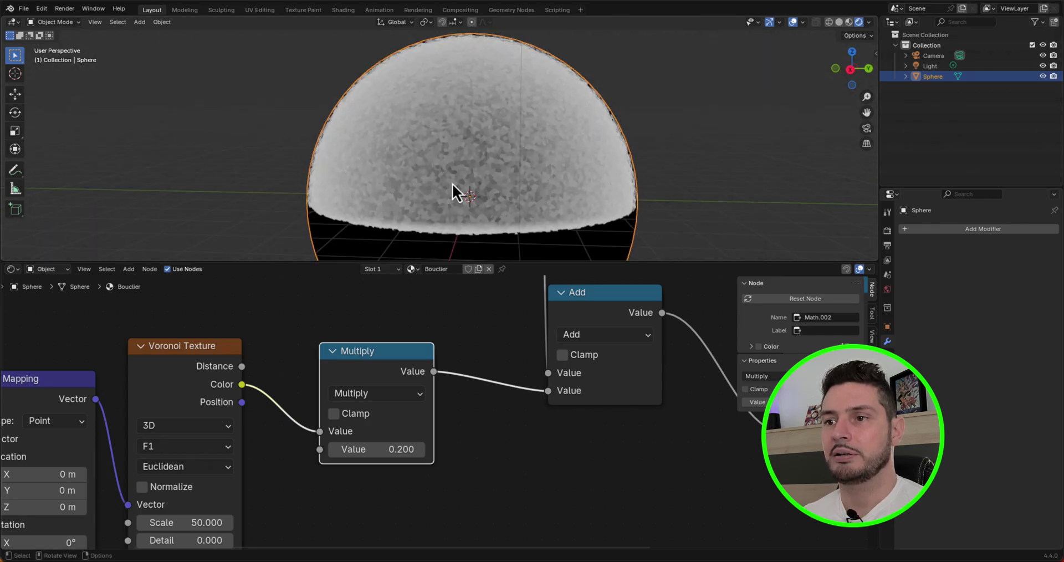
# - Move the final Color Ramp and the Material Output away from the Add node to make room between them
pyautogui.scroll(-6, 320, 475)
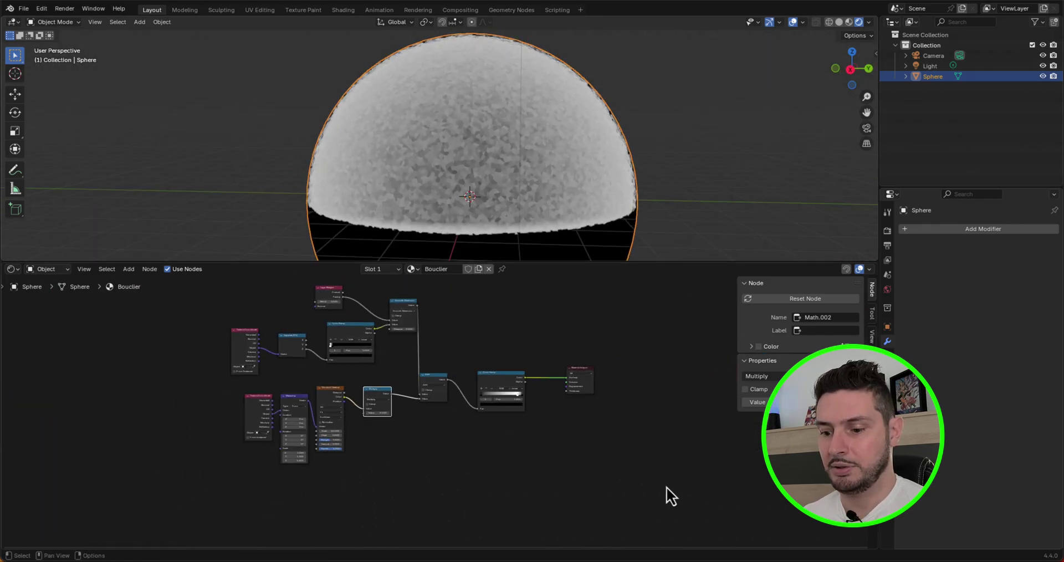
pyautogui.moveTo(649, 471); pyautogui.dragTo(510, 377)
pyautogui.press('g')
pyautogui.click(561, 368)
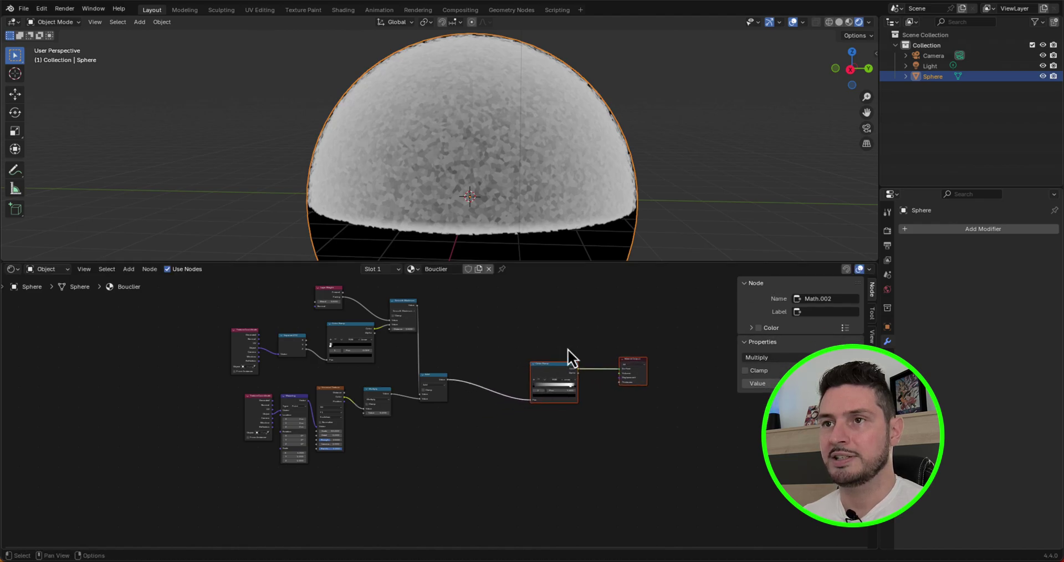
pyautogui.click(522, 367)
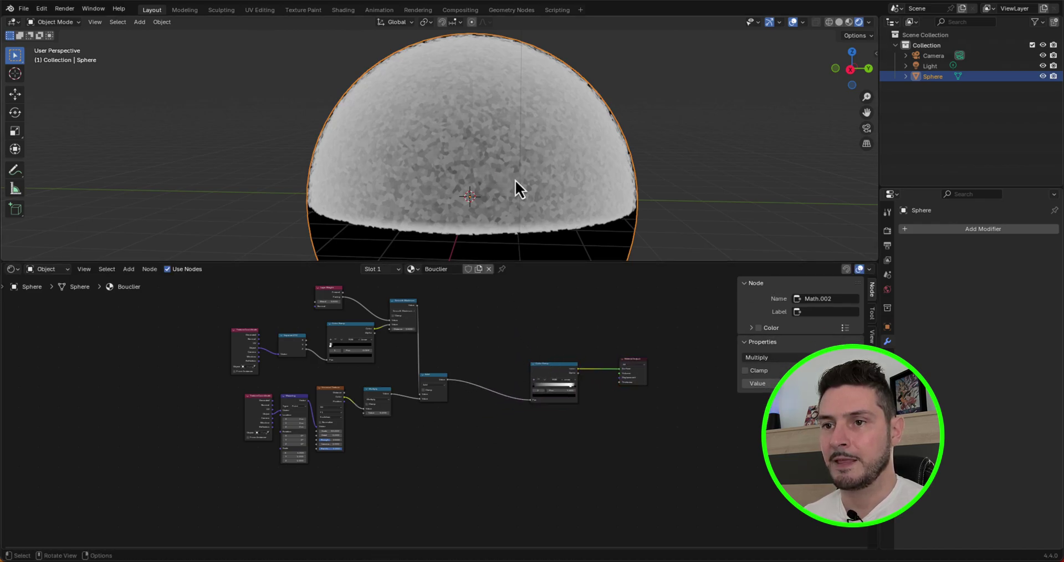
# - Duplicate the Add node and insert the copy between it and the final Color Ramp
pyautogui.scroll(4, 465, 388)
pyautogui.click(398, 361)
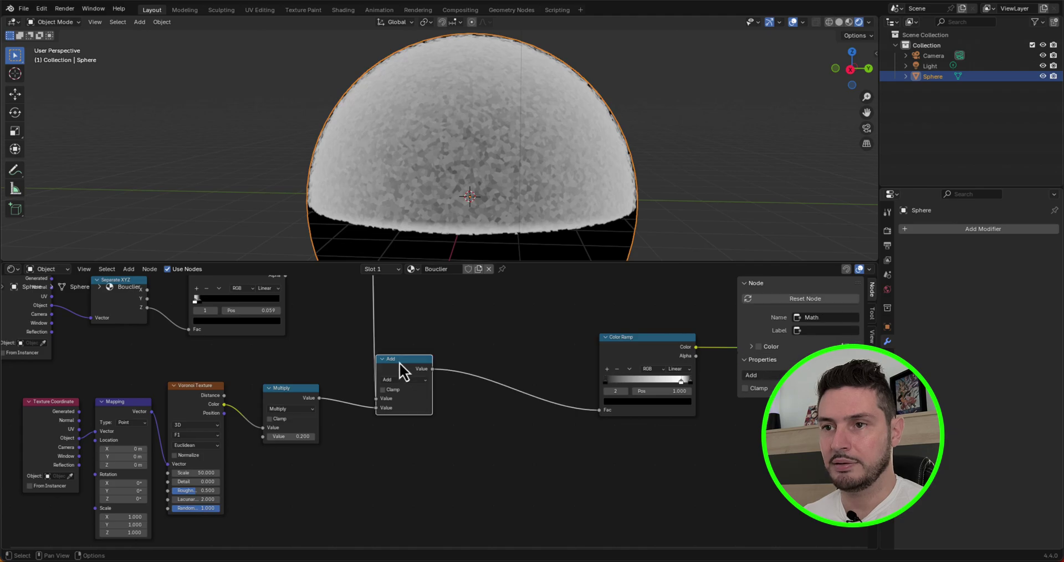
pyautogui.hotkey('shift', 'd')
pyautogui.click(485, 357)
pyautogui.scroll(2, 496, 371)
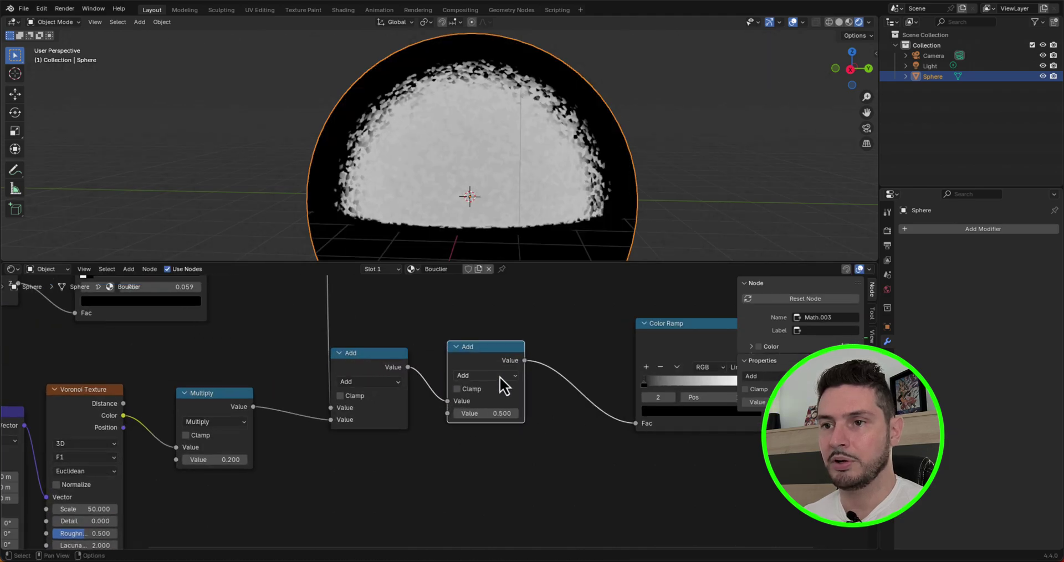
# - Set the Math node before the final Color Ramp to Power with an Exponent of 5
pyautogui.scroll(2, 500, 377)
pyautogui.click(511, 377)
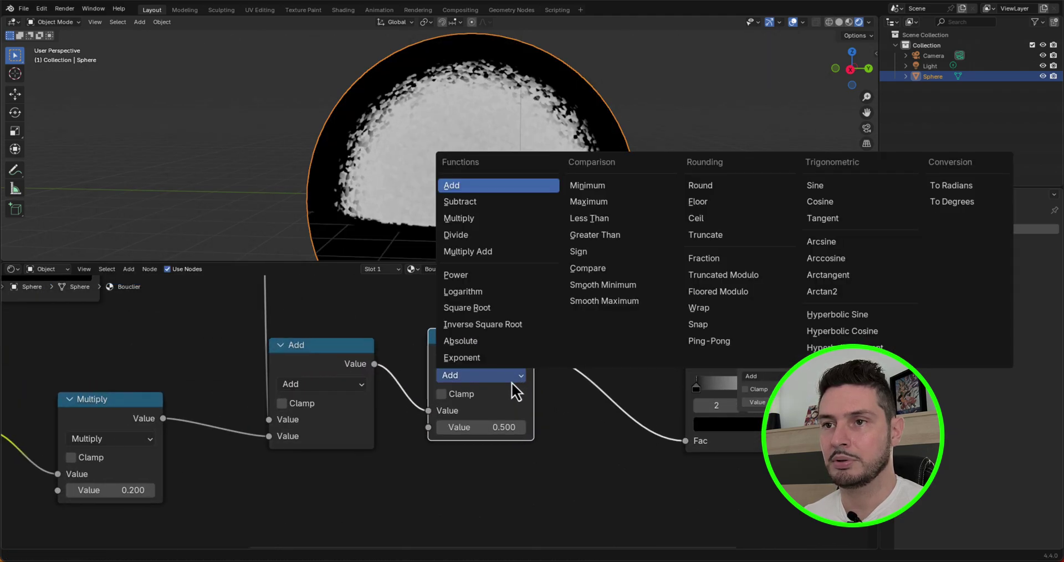
pyautogui.click(481, 273)
pyautogui.moveTo(467, 427); pyautogui.dragTo(482, 427)
pyautogui.click(456, 427)
pyautogui.write('5')
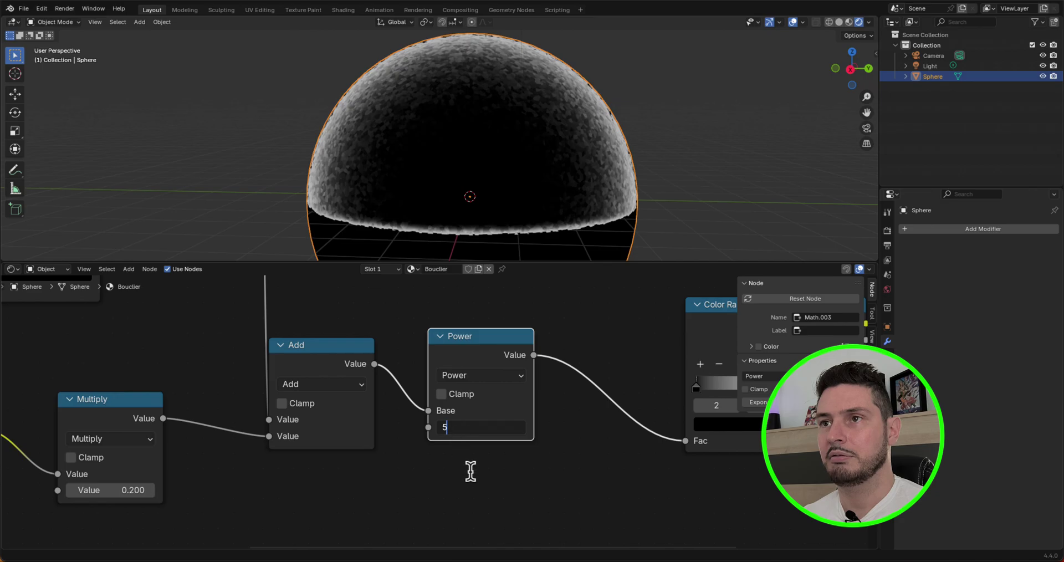
pyautogui.press('Return')
pyautogui.scroll(-2, 531, 152)
pyautogui.moveTo(508, 157); pyautogui.dragTo(536, 158, button='middle')
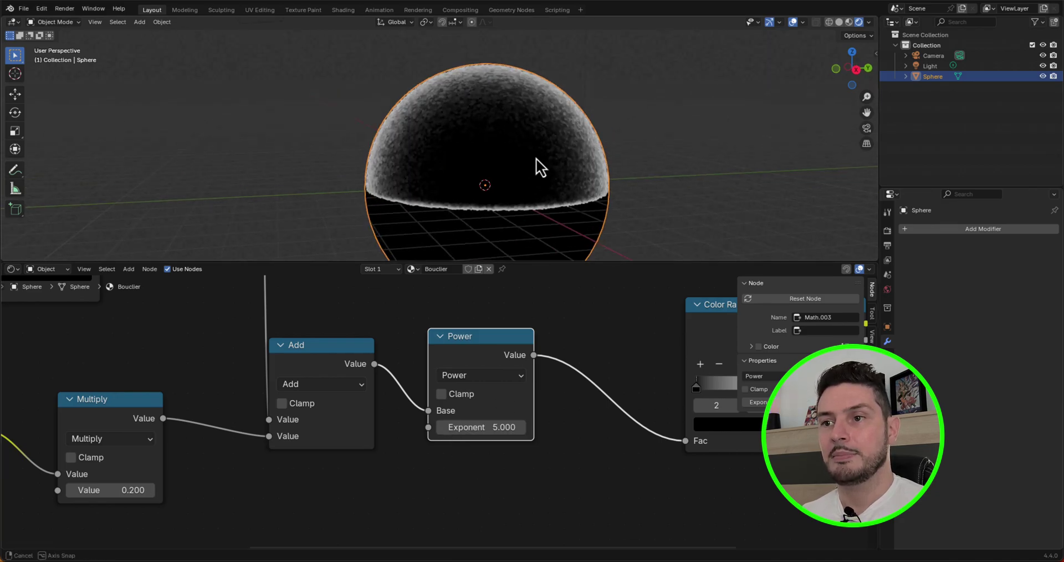
pyautogui.scroll(-3, 222, 414)
pyautogui.scroll(-3, 222, 415)
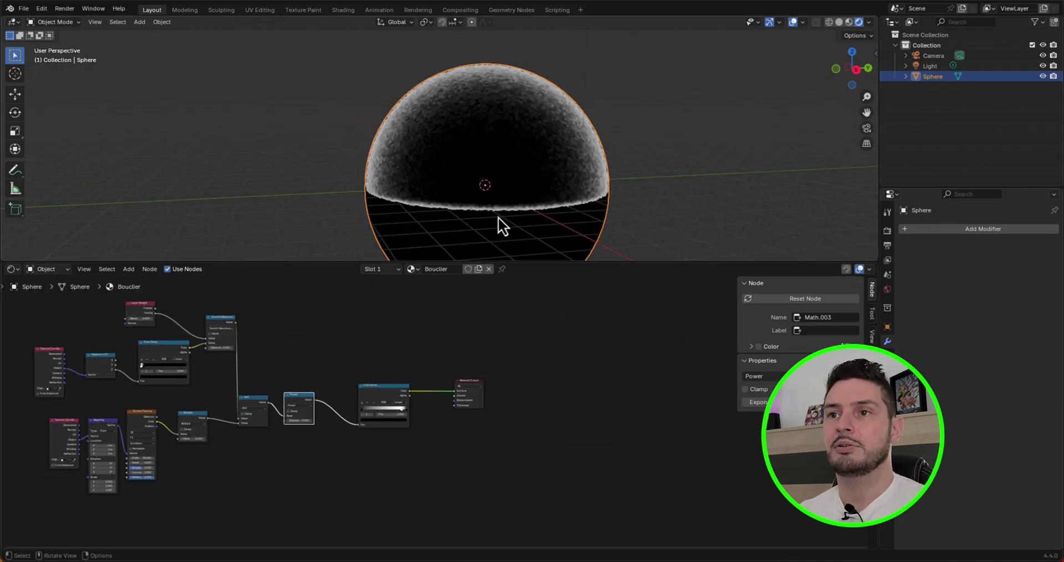
# - Move the Material Output farther from the final Color Ramp to make room between them
pyautogui.scroll(-5, 532, 173)
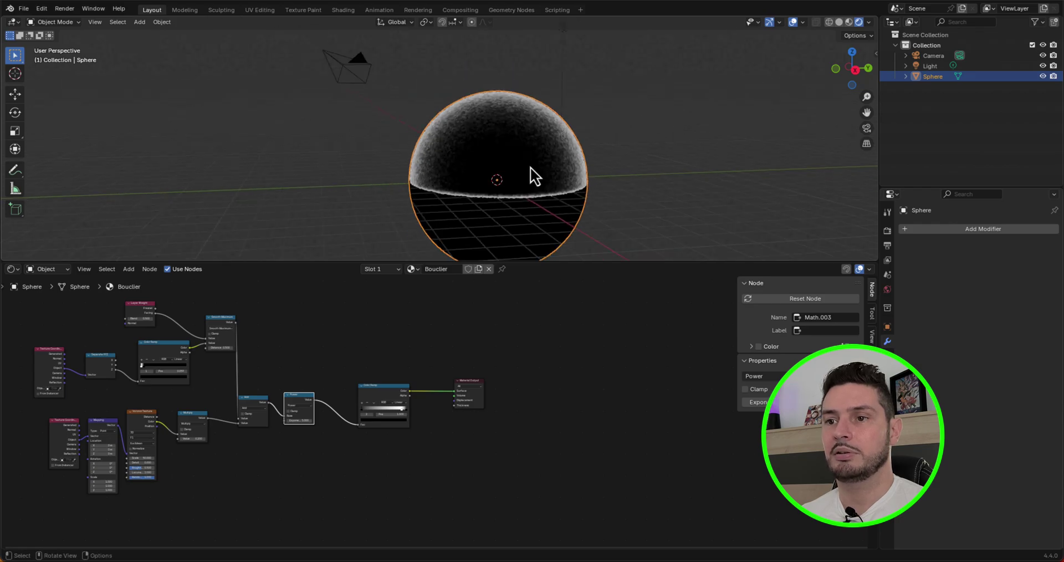
pyautogui.scroll(3, 541, 202)
pyautogui.moveTo(500, 472); pyautogui.dragTo(472, 376)
pyautogui.press('g')
pyautogui.click(561, 378)
pyautogui.scroll(4, 447, 427)
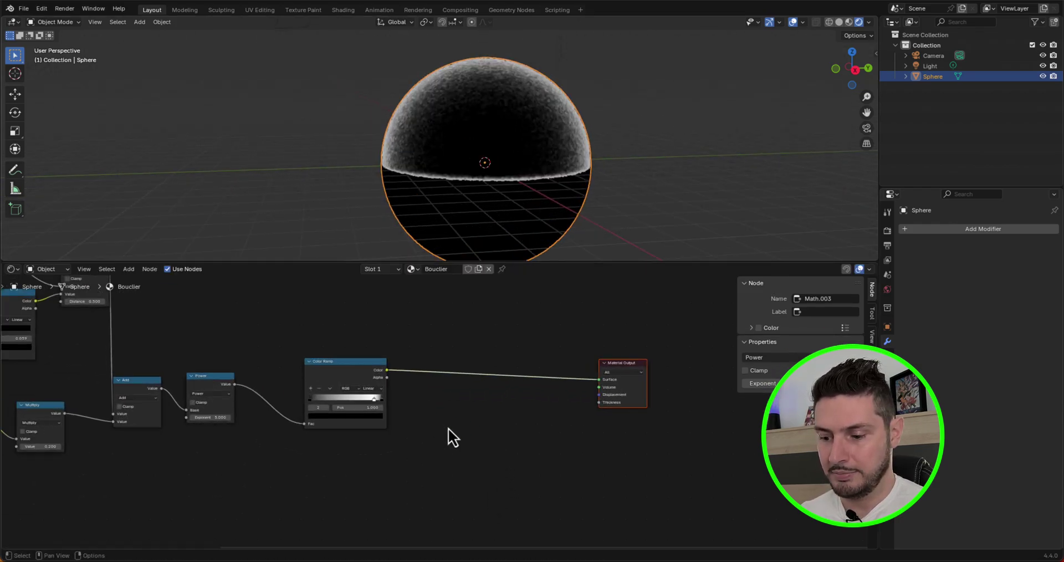
# - Insert a Mix Shader between the final Color Ramp and the Material Output, with the ramp's Color feeding its Fac input
pyautogui.hotkey('shift', 'a')
pyautogui.write('mix')
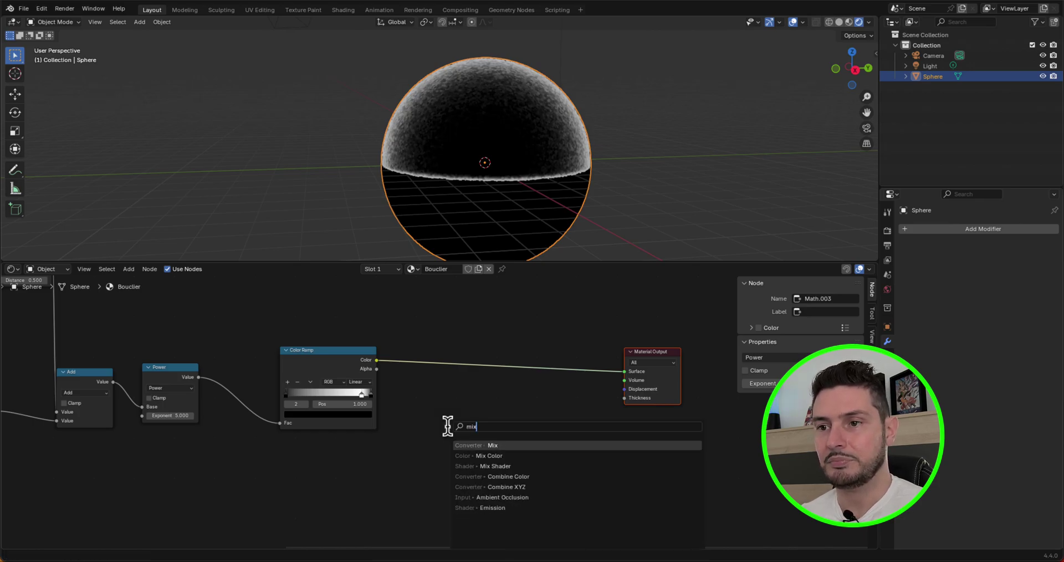
pyautogui.click(518, 466)
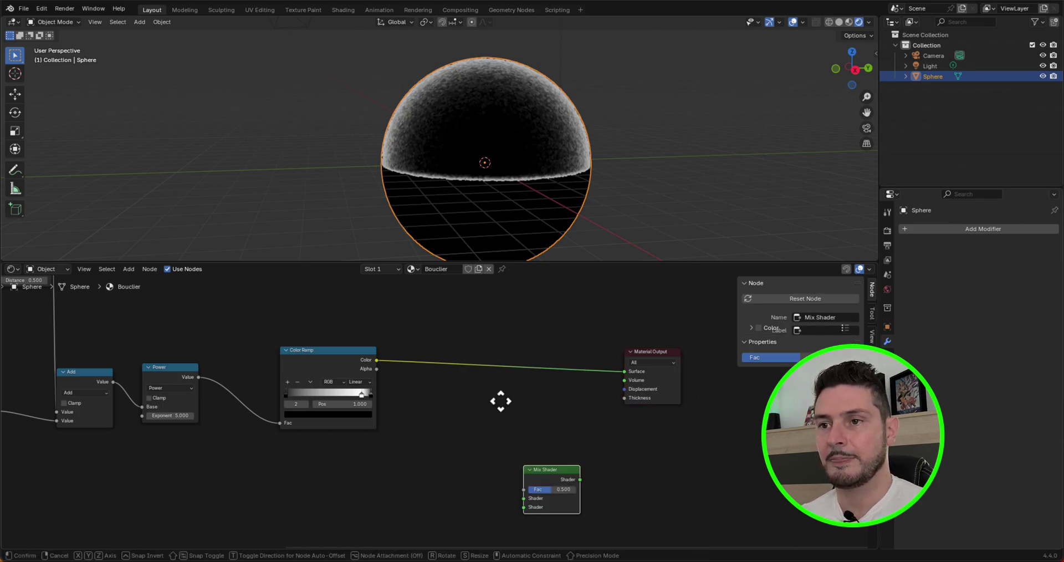
pyautogui.click(479, 356)
pyautogui.scroll(3, 485, 397)
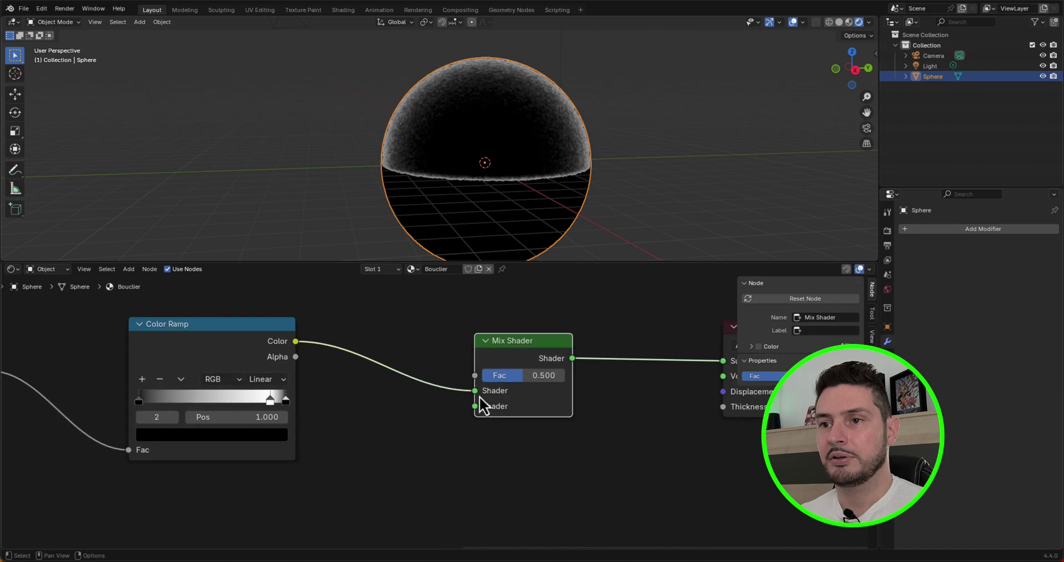
pyautogui.moveTo(473, 394); pyautogui.dragTo(475, 376)
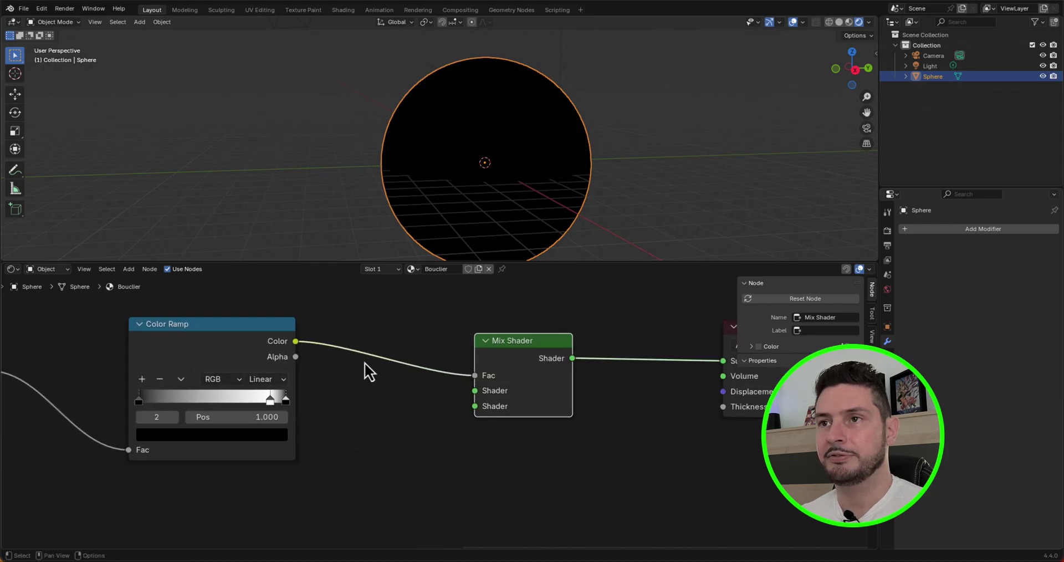
# - Add a Transparent BSDF connected to the Mix Shader's first Shader input and place it below the Color Ramp
pyautogui.scroll(-2, 558, 430)
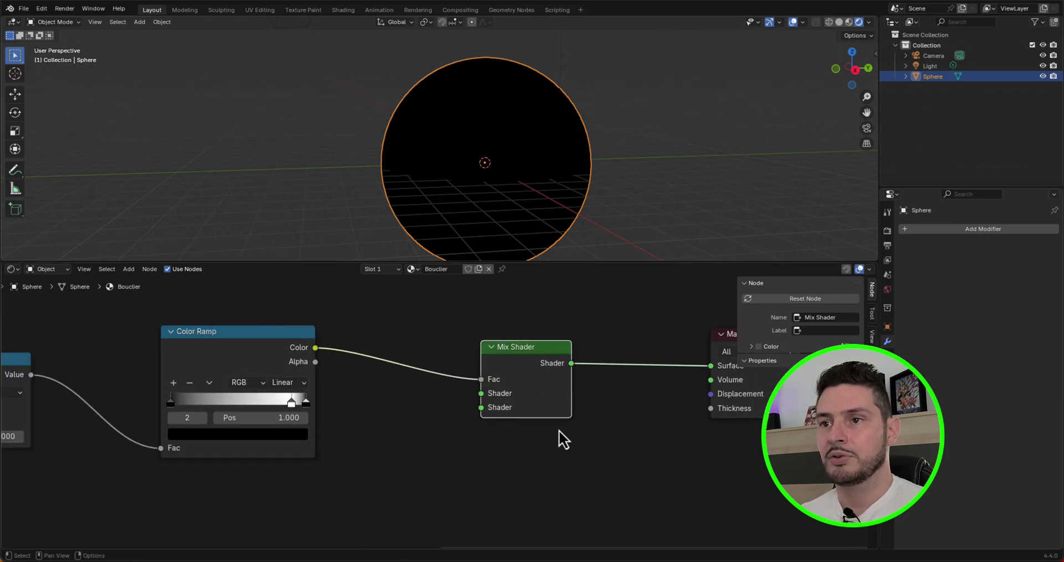
pyautogui.scroll(-1, 570, 371)
pyautogui.scroll(1, 483, 426)
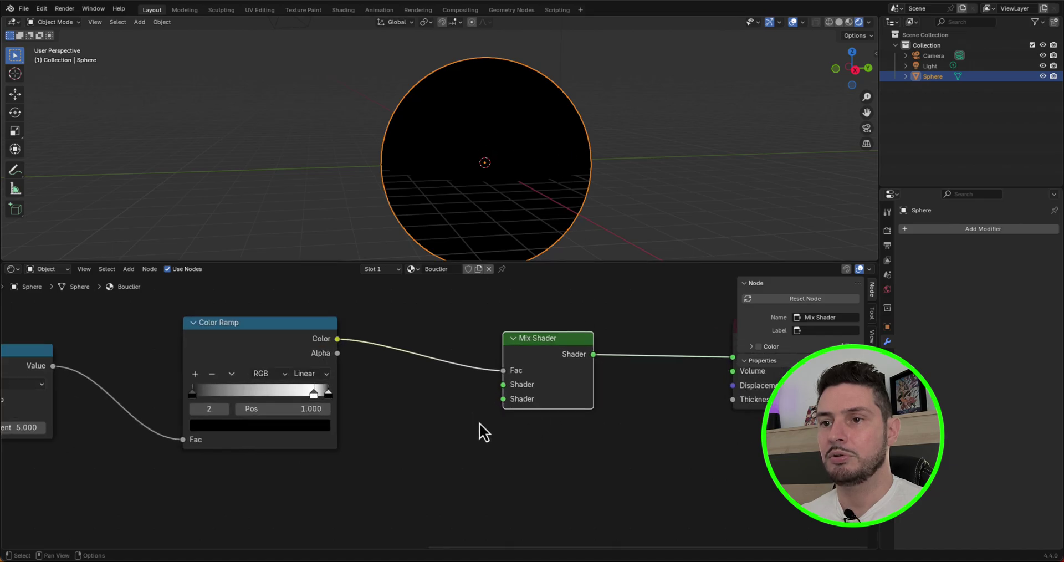
pyautogui.moveTo(503, 384); pyautogui.dragTo(399, 474)
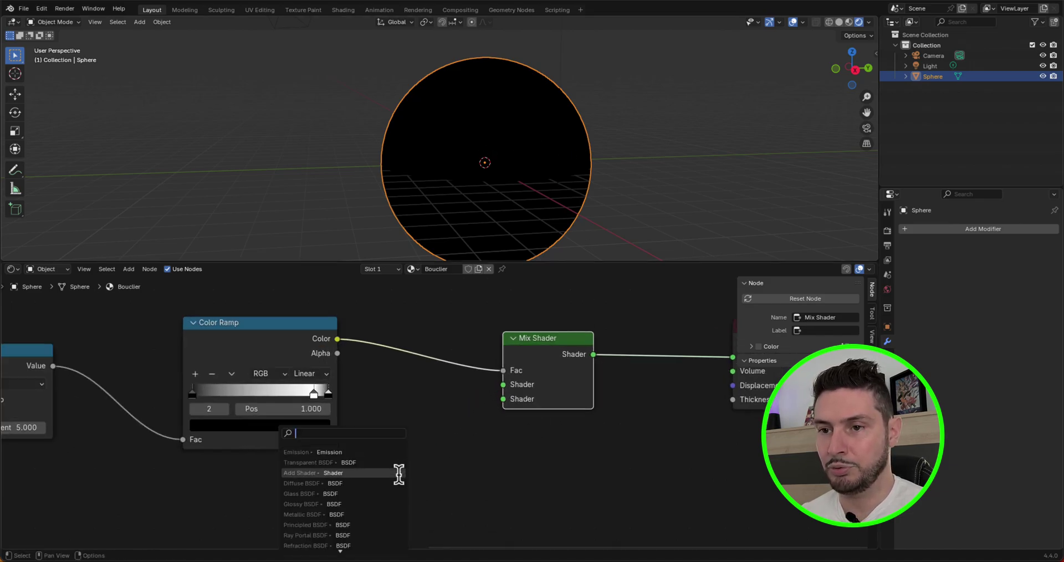
pyautogui.write('tran')
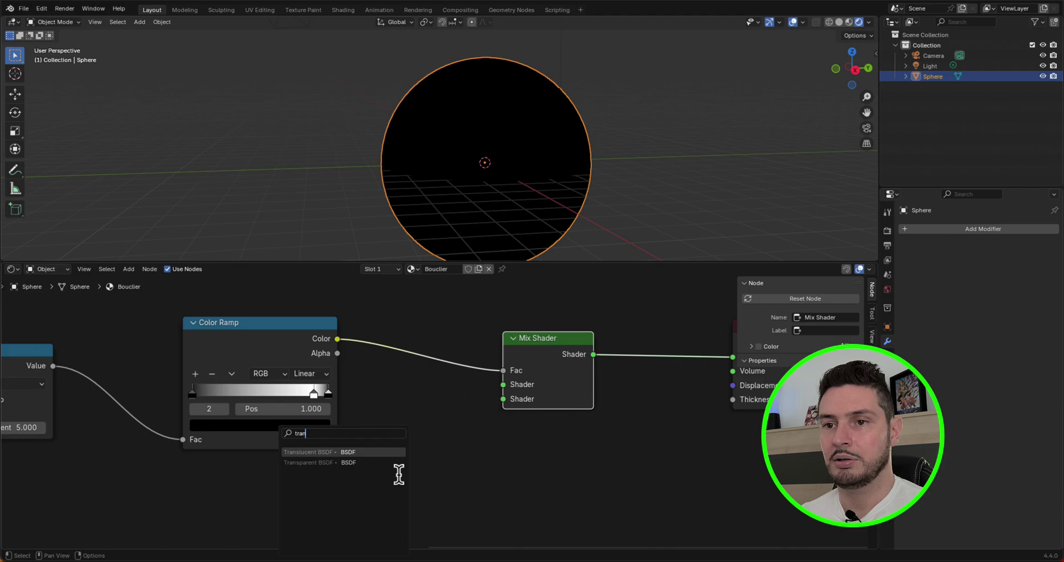
pyautogui.click(360, 462)
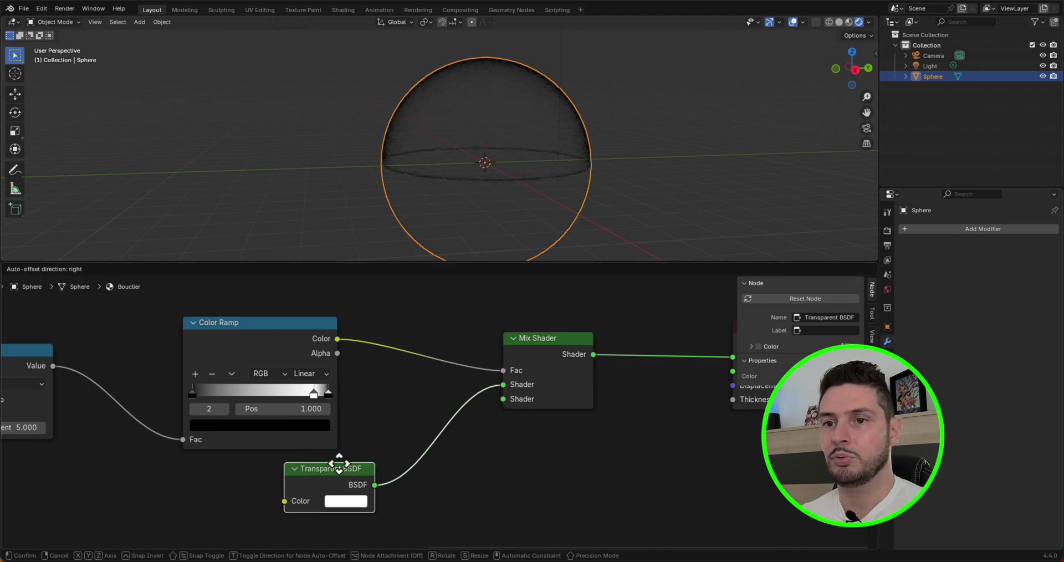
pyautogui.click(304, 462)
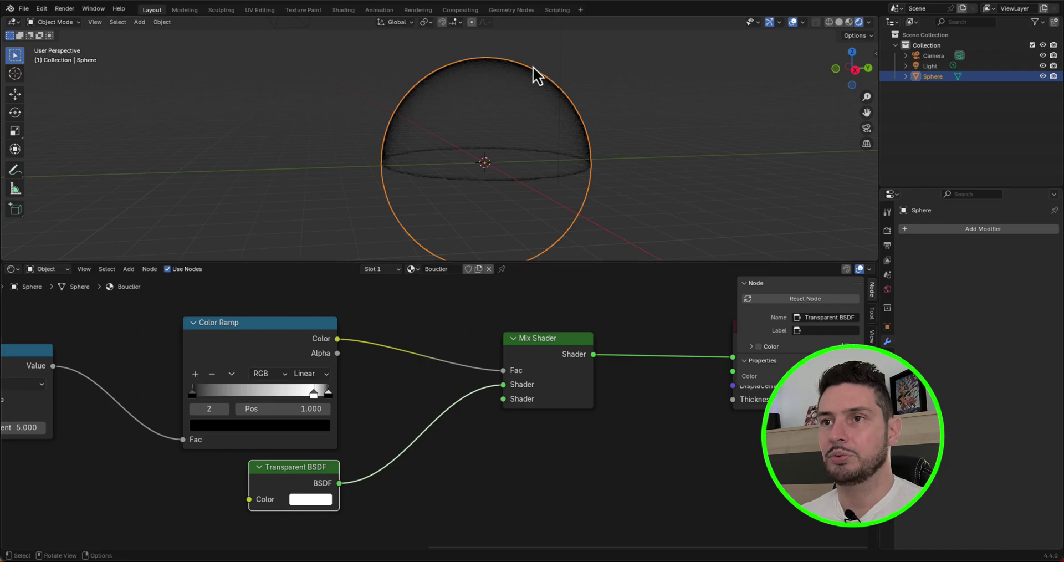
# - Add an Emission node connected to the Mix Shader's second Shader input and place it below the Transparent BSDF
pyautogui.scroll(2, 520, 370)
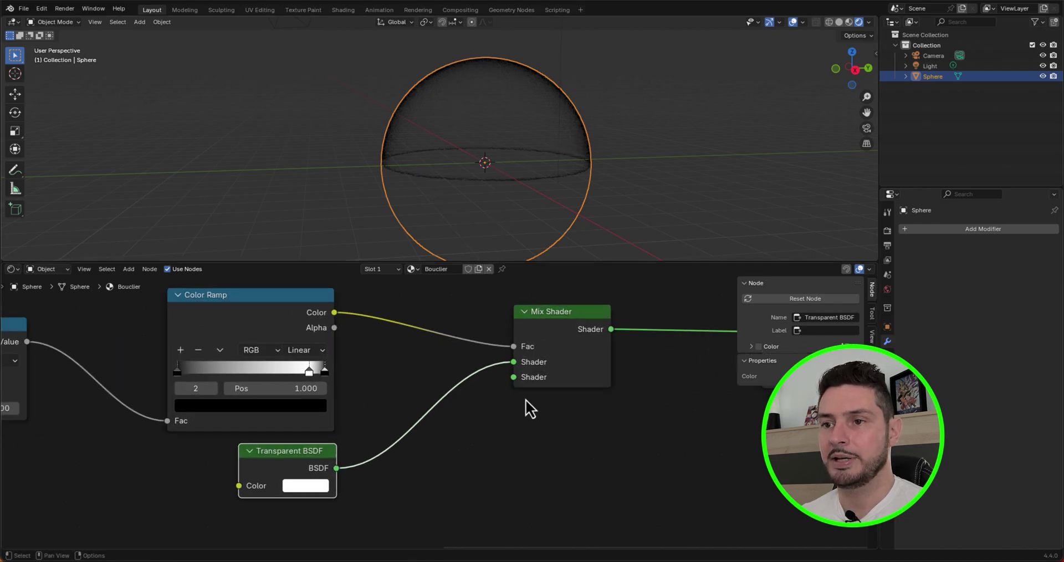
pyautogui.moveTo(511, 378); pyautogui.dragTo(449, 465)
pyautogui.write('e')
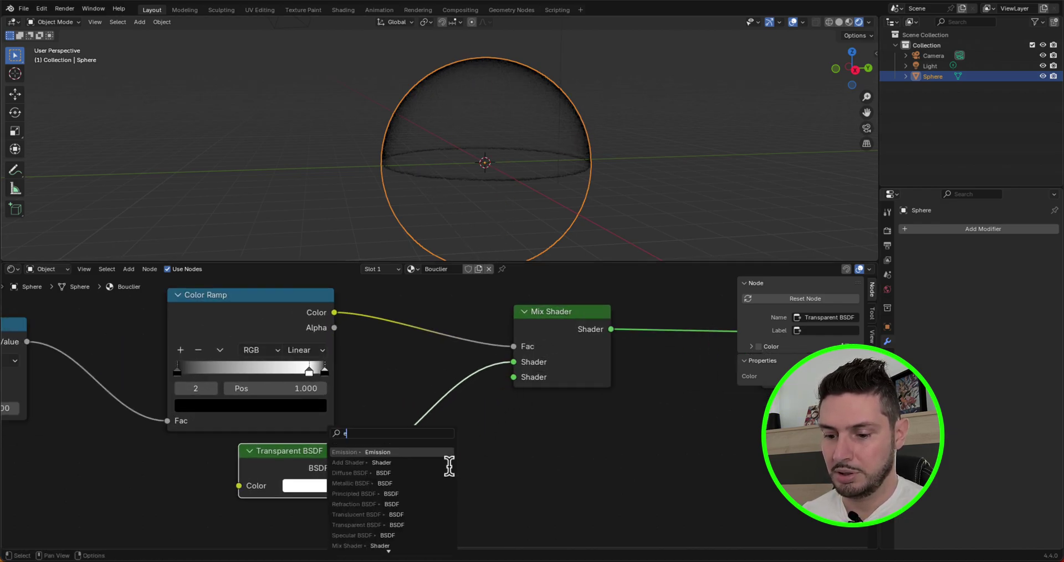
pyautogui.write('miss')
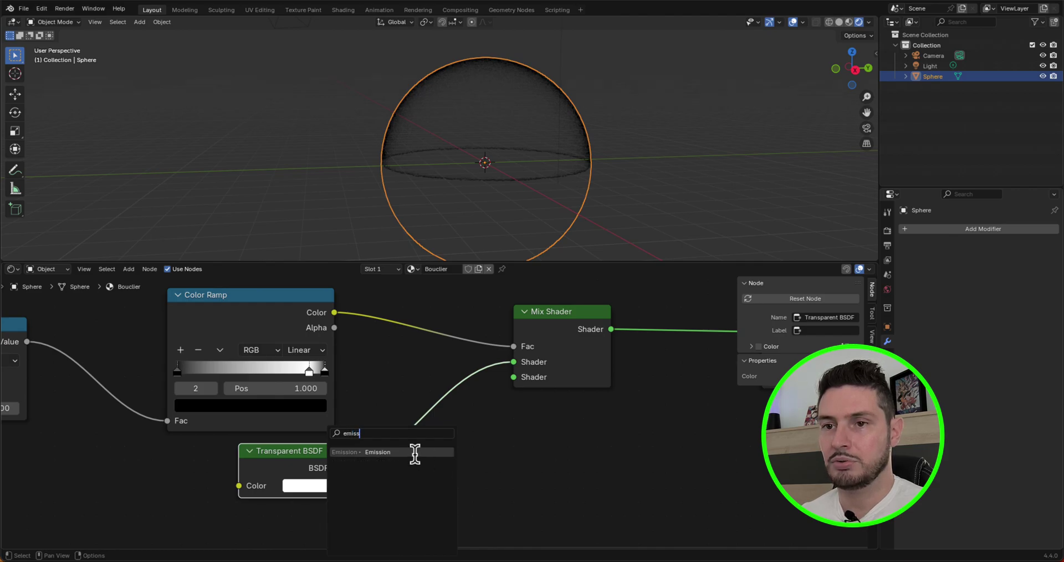
pyautogui.click(415, 453)
pyautogui.click(308, 514)
pyautogui.scroll(-3, 449, 401)
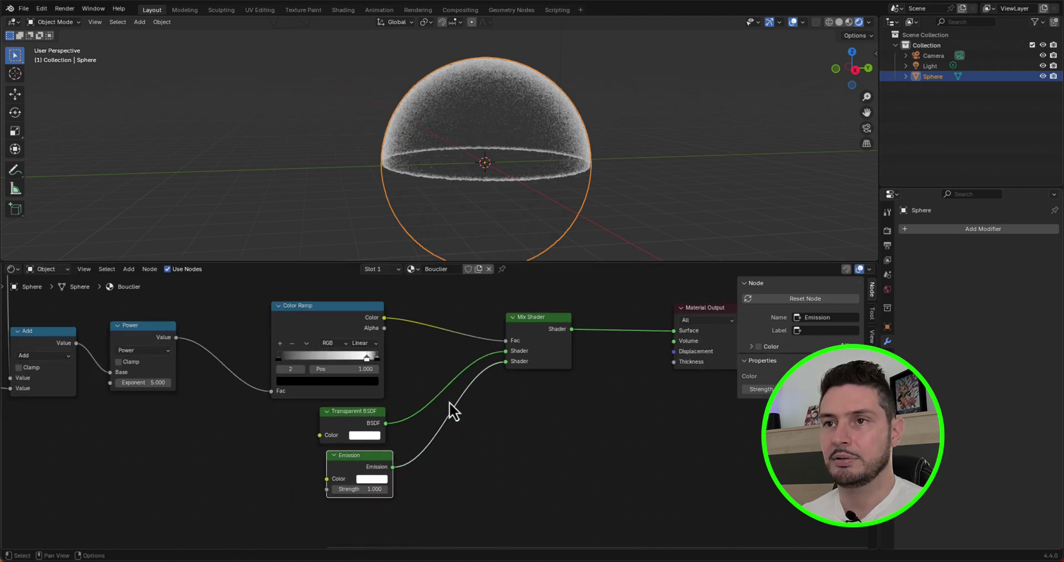
# - Set the Emission node's color to a saturated blue and its Strength to 10
pyautogui.scroll(3, 333, 537)
pyautogui.click(346, 504)
pyautogui.moveTo(373, 358); pyautogui.dragTo(431, 316)
pyautogui.moveTo(360, 502); pyautogui.dragTo(394, 477, button='middle')
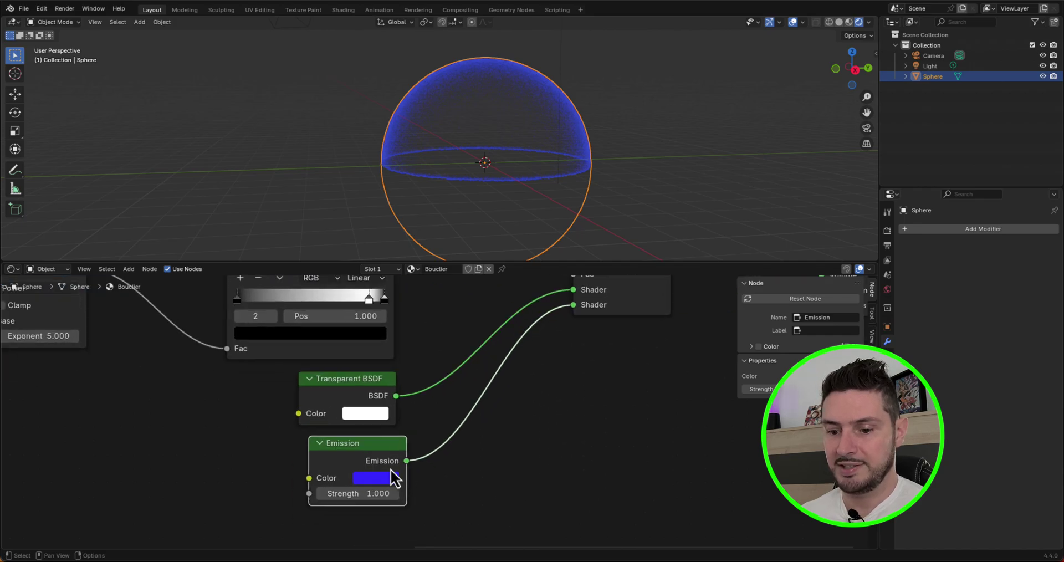
pyautogui.click(357, 493)
pyautogui.write('10')
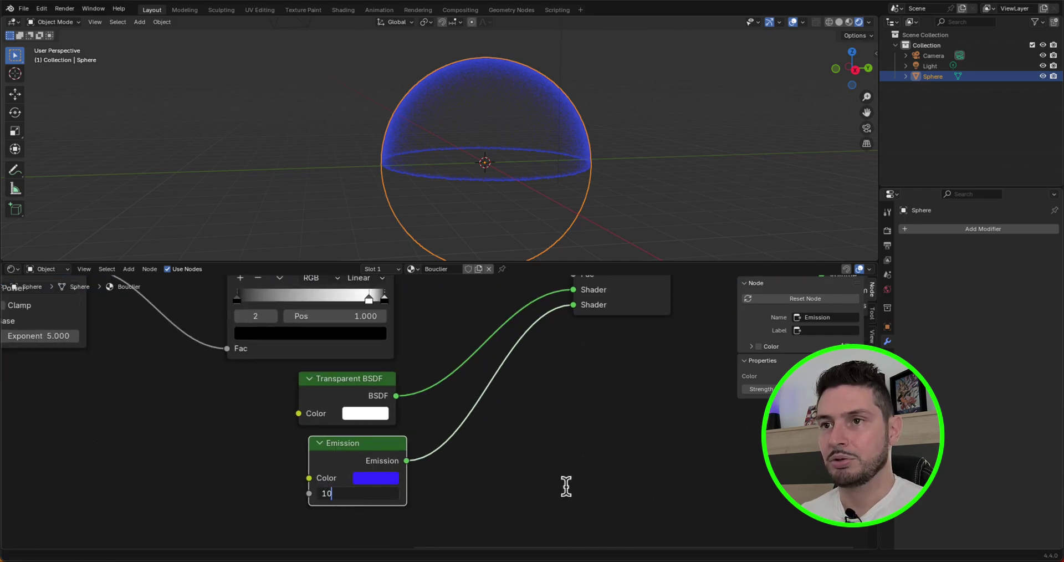
pyautogui.press('Return')
# - Switch the node area to the Compositor and enable compositing nodes for the scene
pyautogui.scroll(-4, 567, 488)
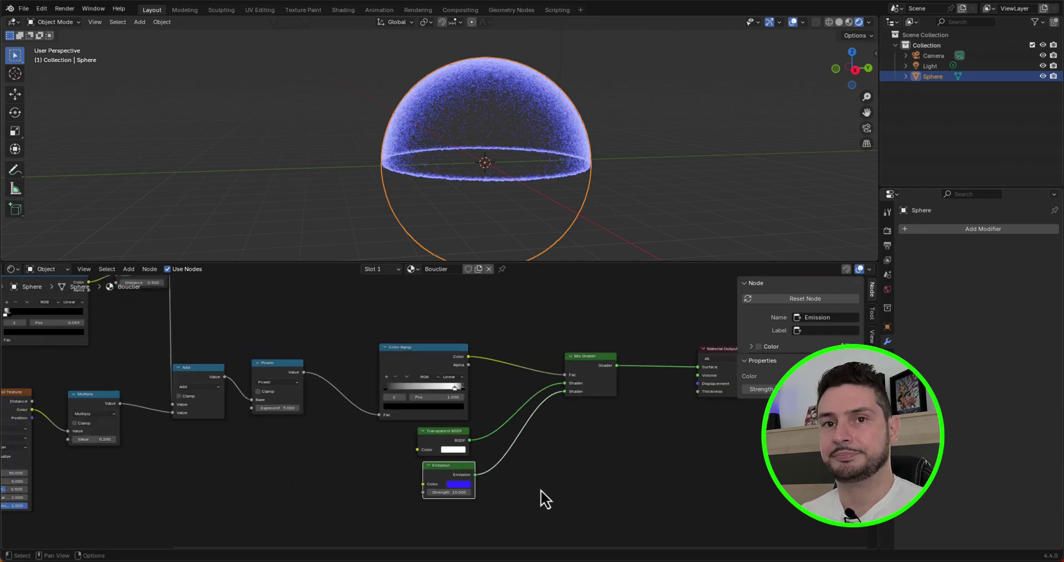
pyautogui.click(13, 270)
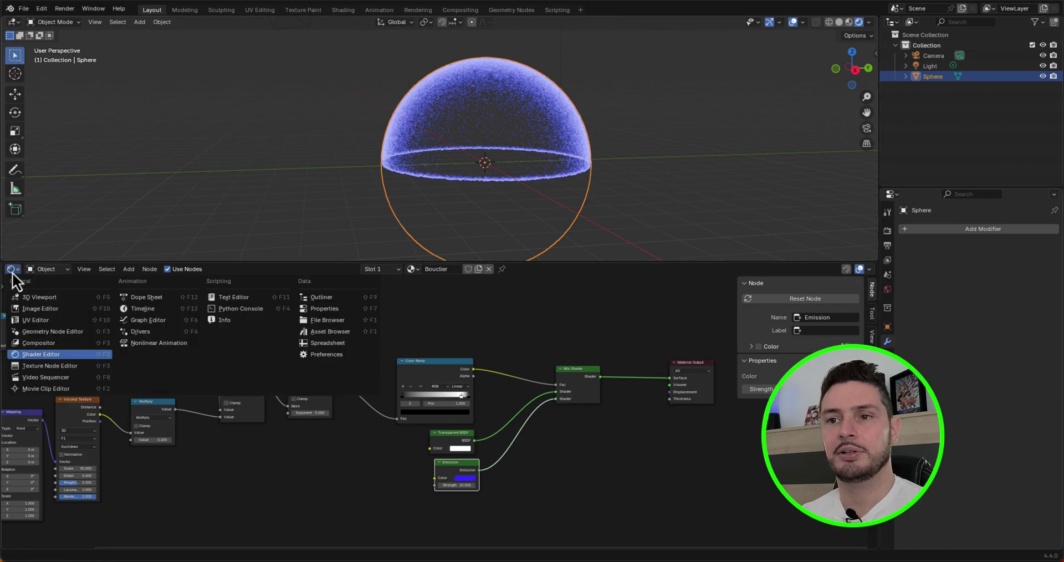
pyautogui.click(49, 342)
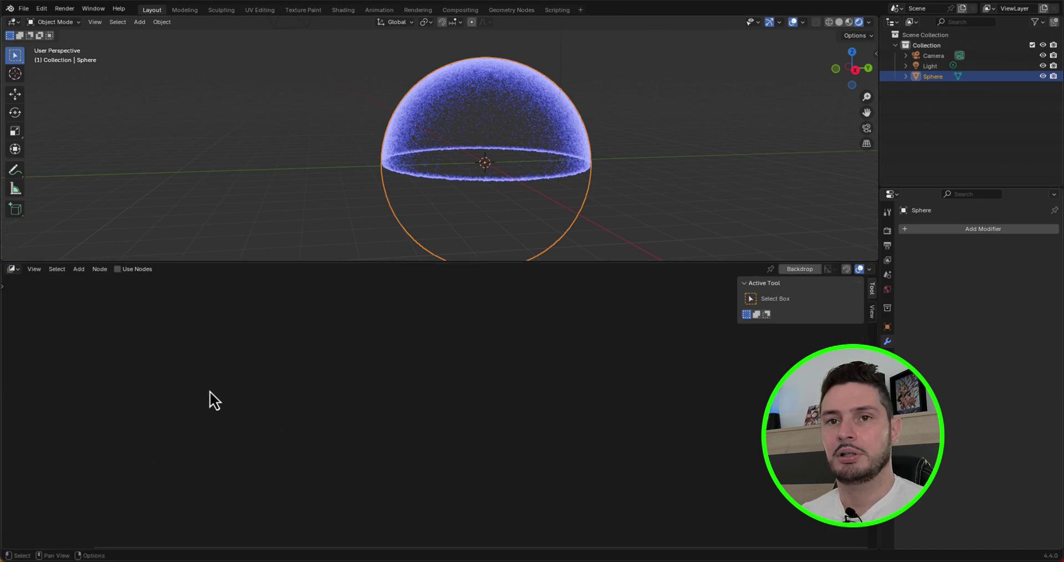
pyautogui.click(117, 270)
# - Insert a Glare node between Render Layers and Composite and set its glare type to Bloom
pyautogui.hotkey('shift', 'a')
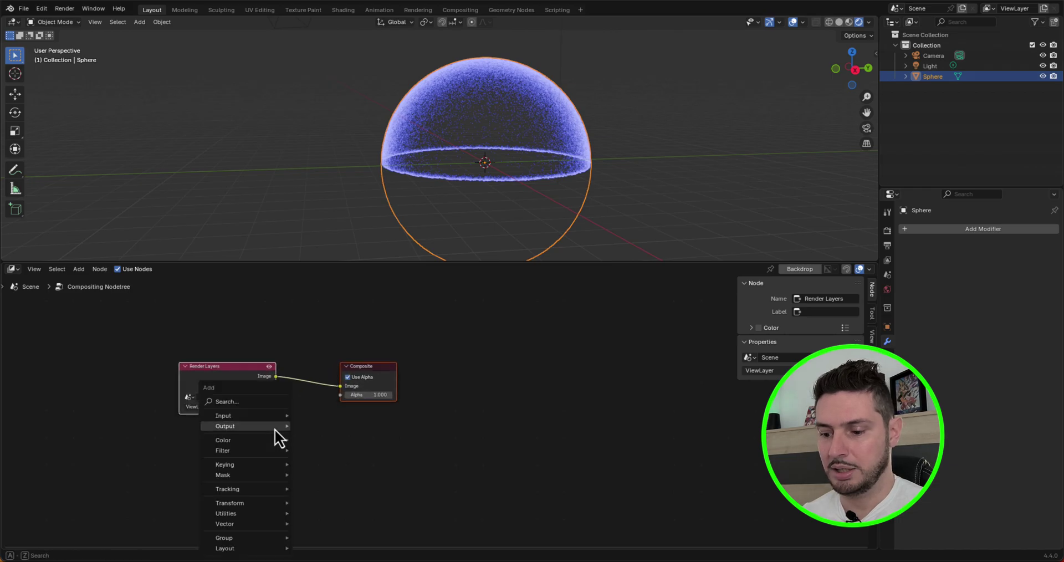
pyautogui.write('glare')
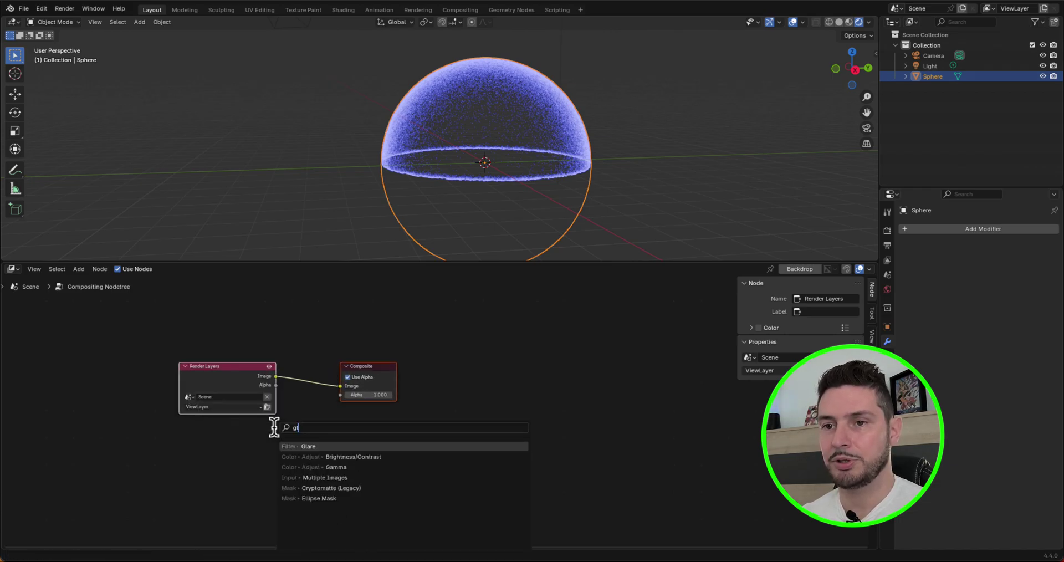
pyautogui.click(352, 446)
pyautogui.click(291, 360)
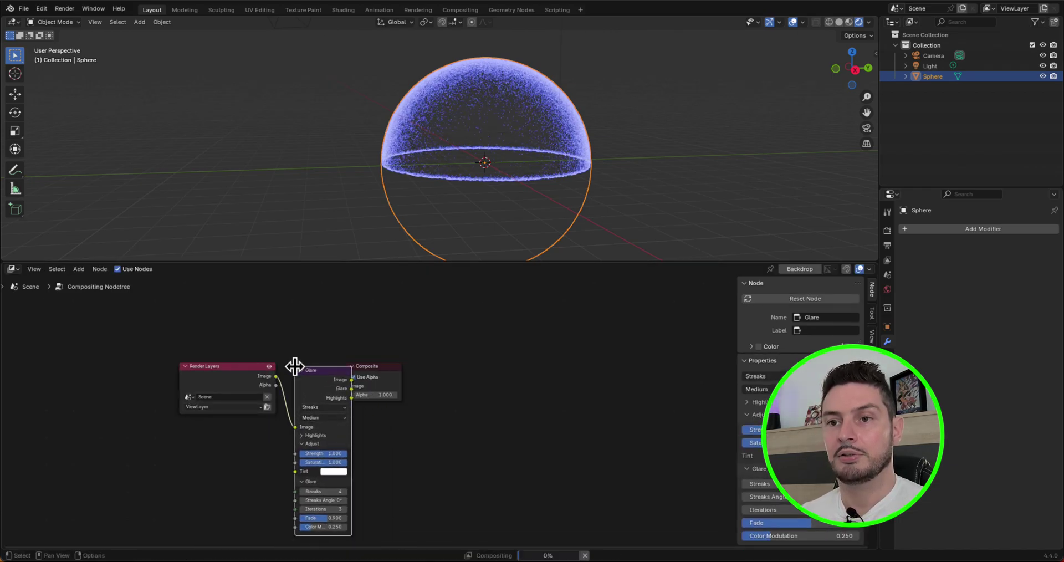
pyautogui.scroll(2, 347, 417)
pyautogui.click(335, 407)
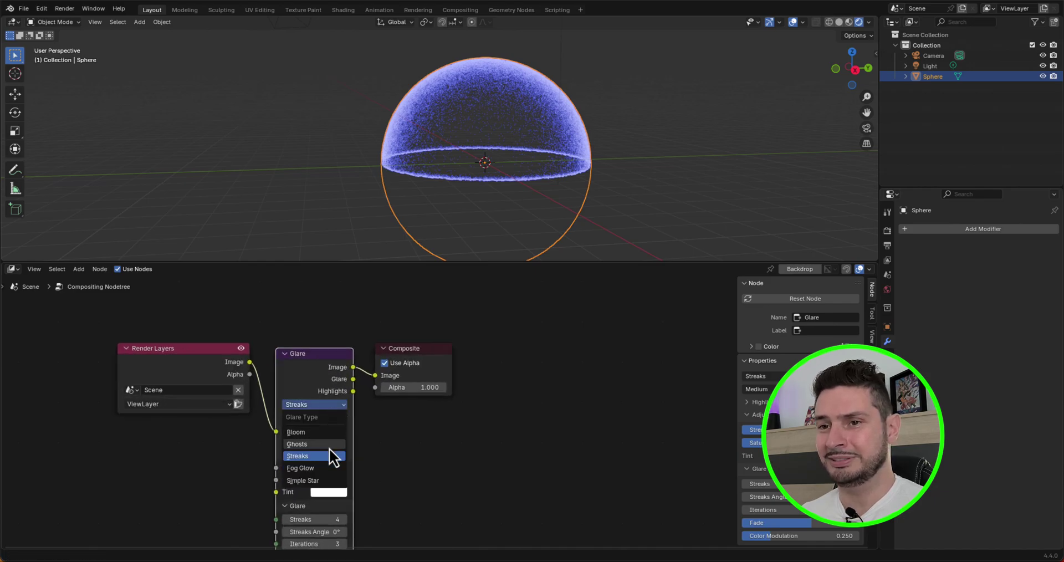
pyautogui.click(331, 432)
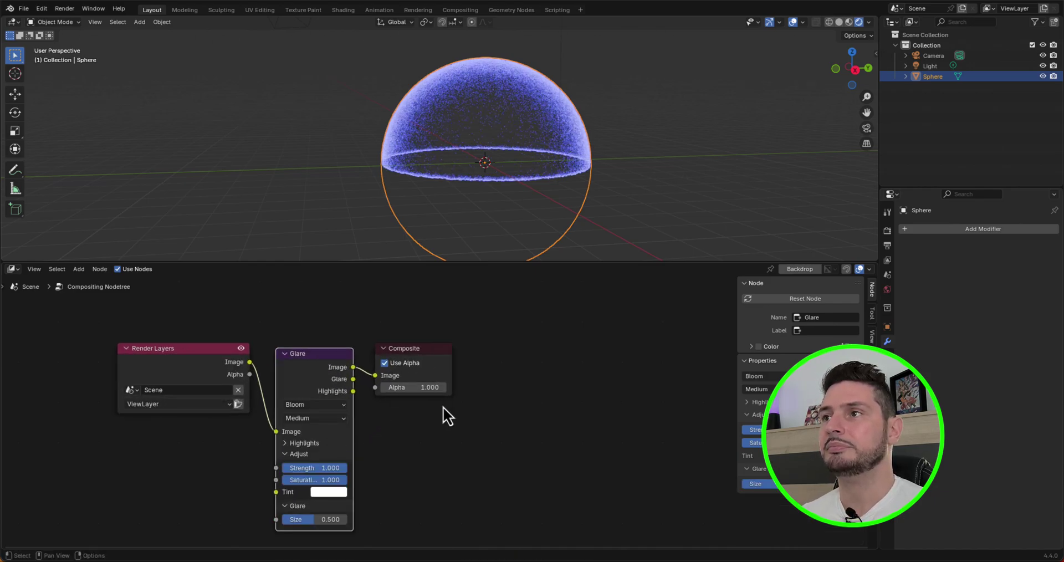
# - Set the 3D viewport's Compositor shading option to Always
pyautogui.scroll(-1, 443, 406)
pyautogui.scroll(1, 444, 407)
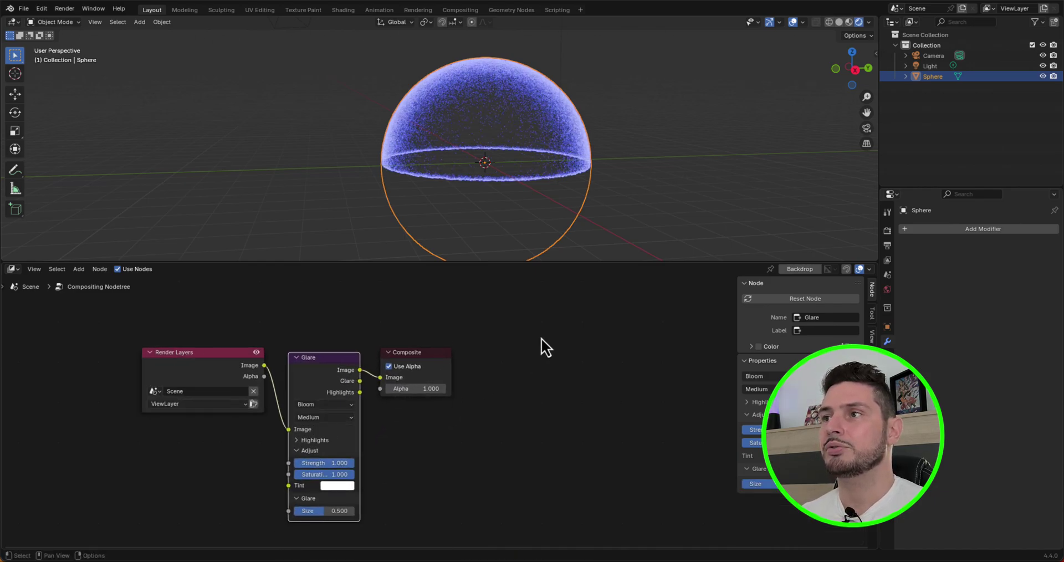
pyautogui.click(868, 22)
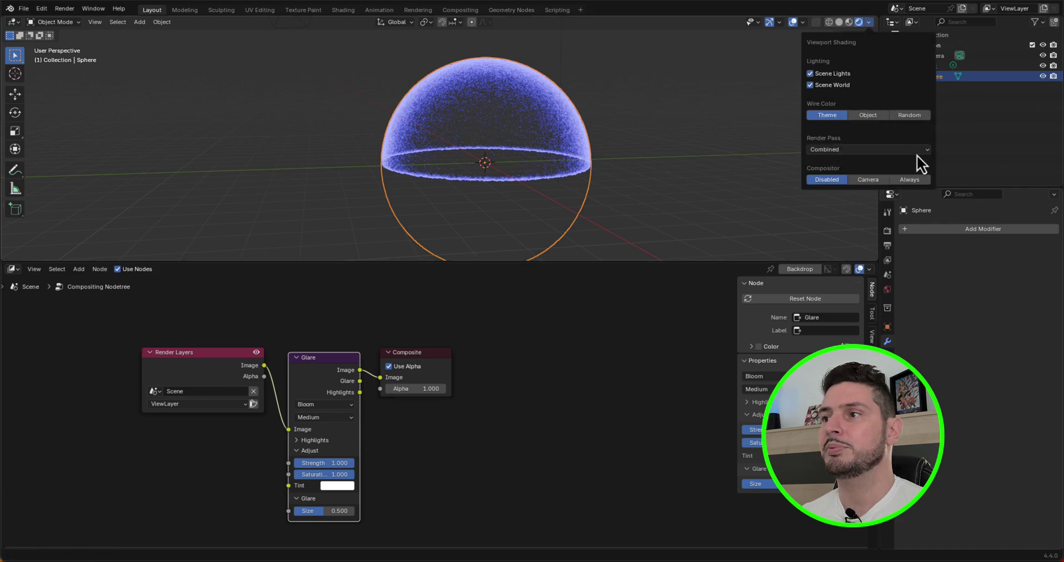
pyautogui.click(909, 180)
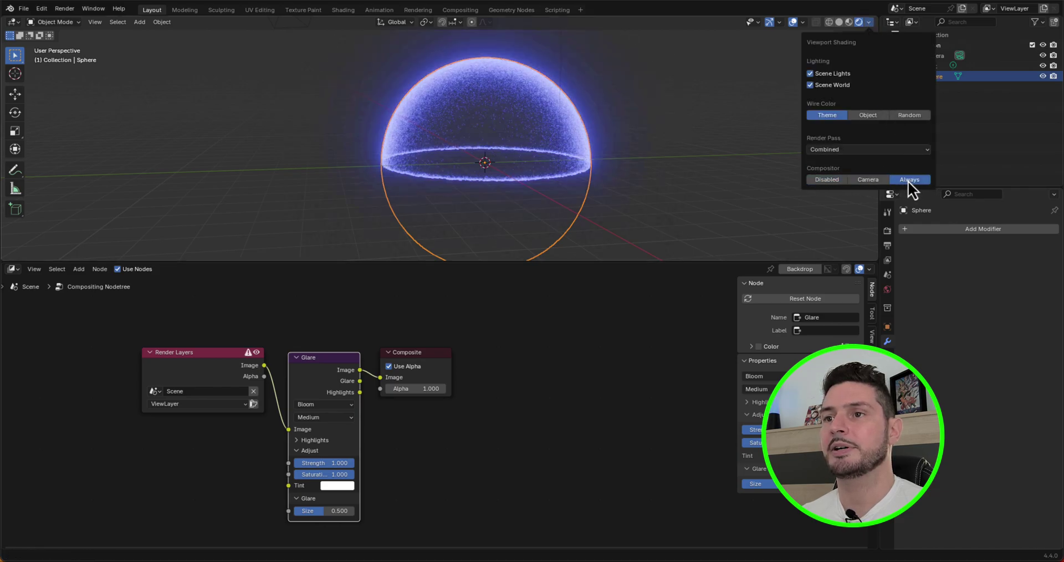
# - Return the node area to the Shader Editor and bring the Mapping node's Location and Rotation values into close view
pyautogui.click(12, 271)
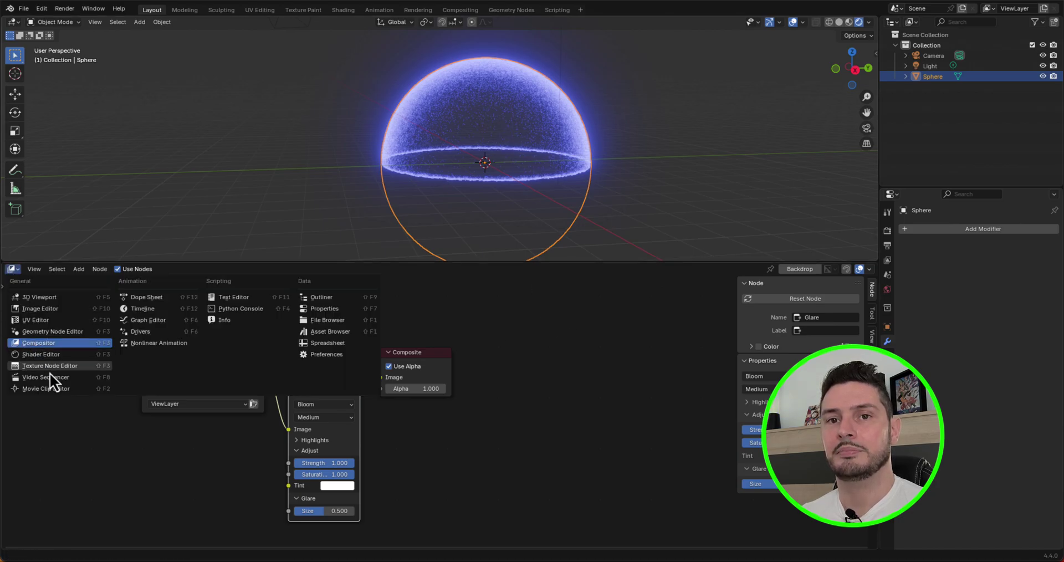
pyautogui.click(62, 355)
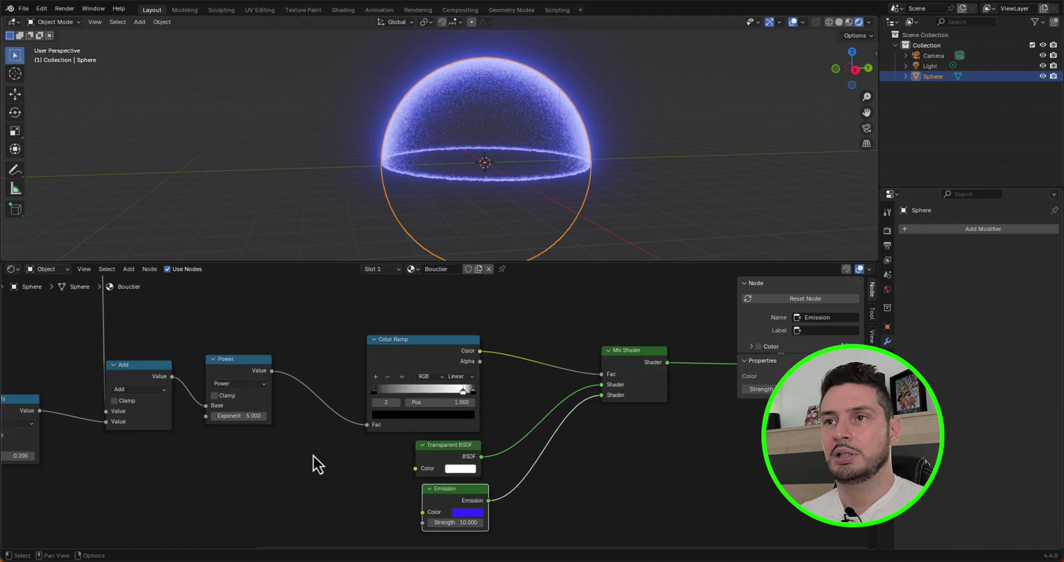
pyautogui.scroll(-5, 388, 404)
pyautogui.scroll(-2, 526, 385)
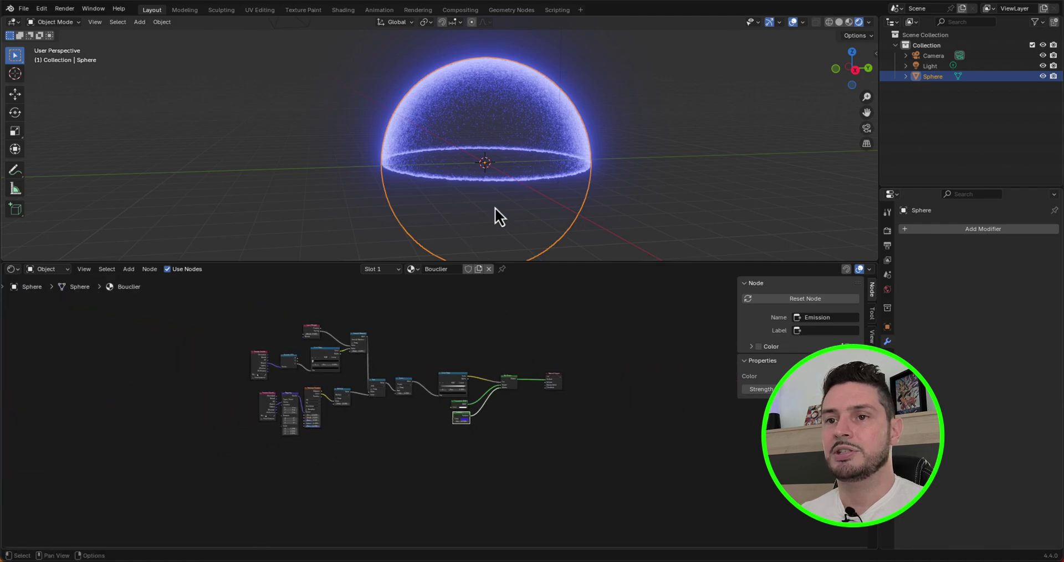
pyautogui.scroll(-1, 423, 391)
pyautogui.scroll(2, 337, 370)
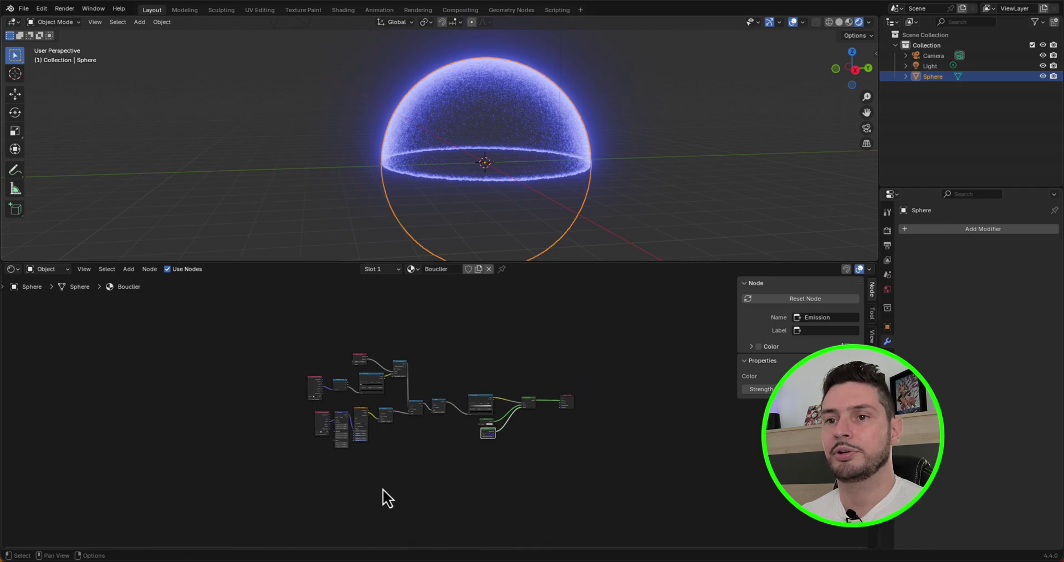
pyautogui.scroll(3, 368, 384)
pyautogui.moveTo(382, 444); pyautogui.dragTo(344, 428, button='middle')
pyautogui.scroll(3, 345, 429)
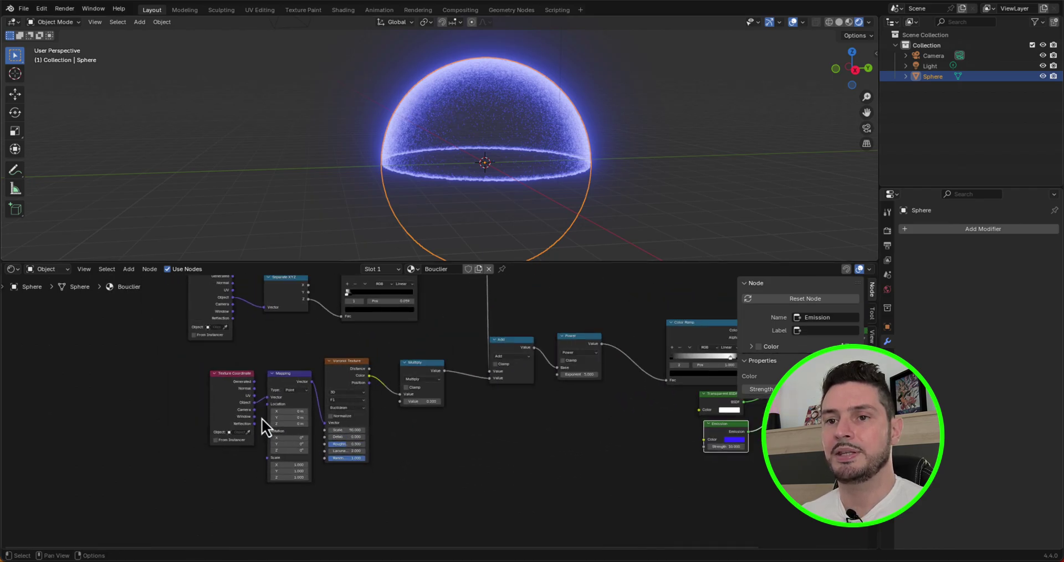
pyautogui.scroll(5, 278, 467)
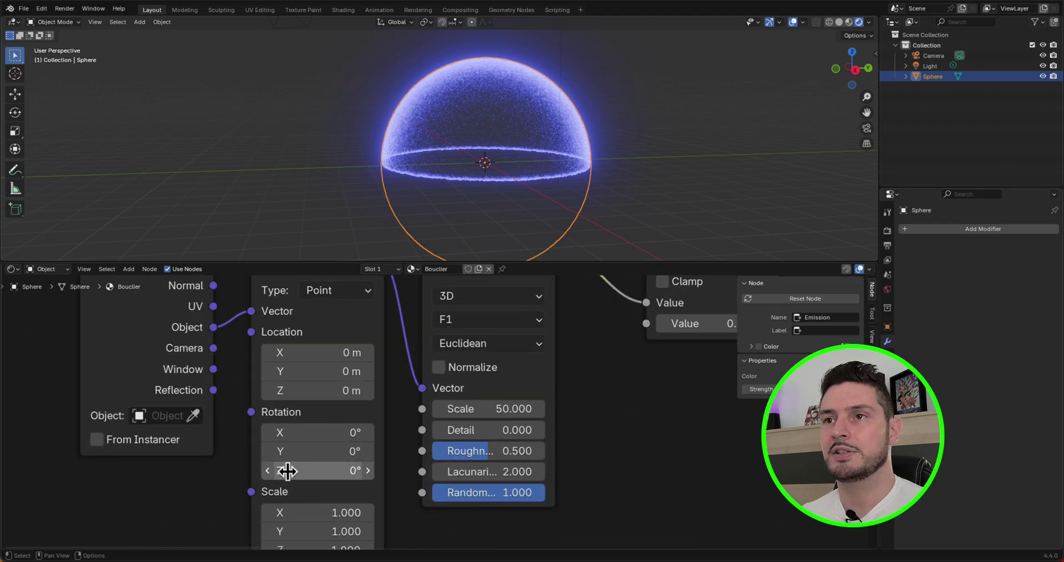
# - Try a slight Z Rotation of about 4.2° on the Mapping node and set the Voronoi Texture's Scale to 30
pyautogui.moveTo(285, 472); pyautogui.dragTo(310, 470)
pyautogui.scroll(1, 470, 194)
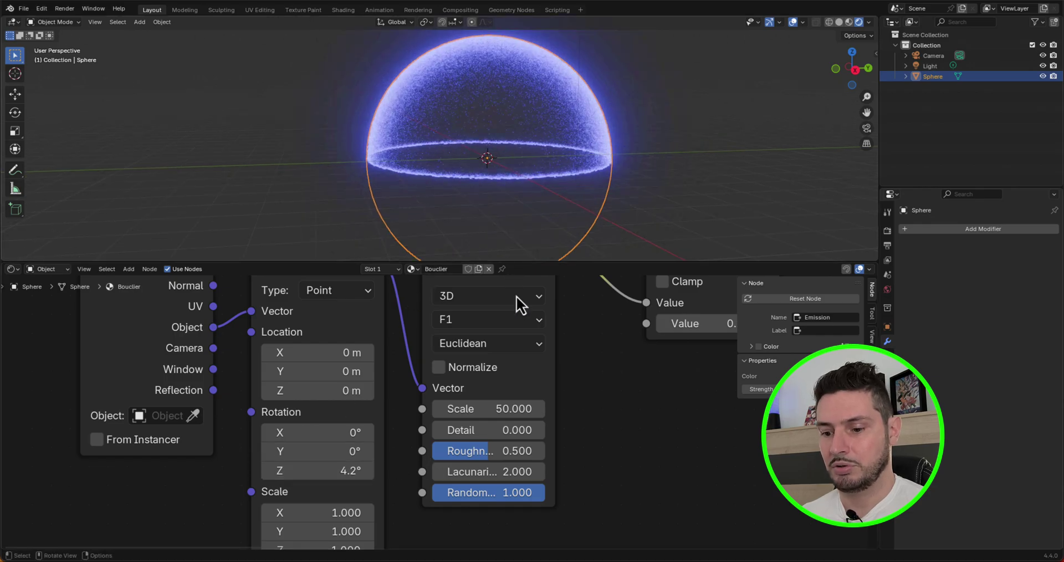
pyautogui.click(483, 408)
pyautogui.write('30')
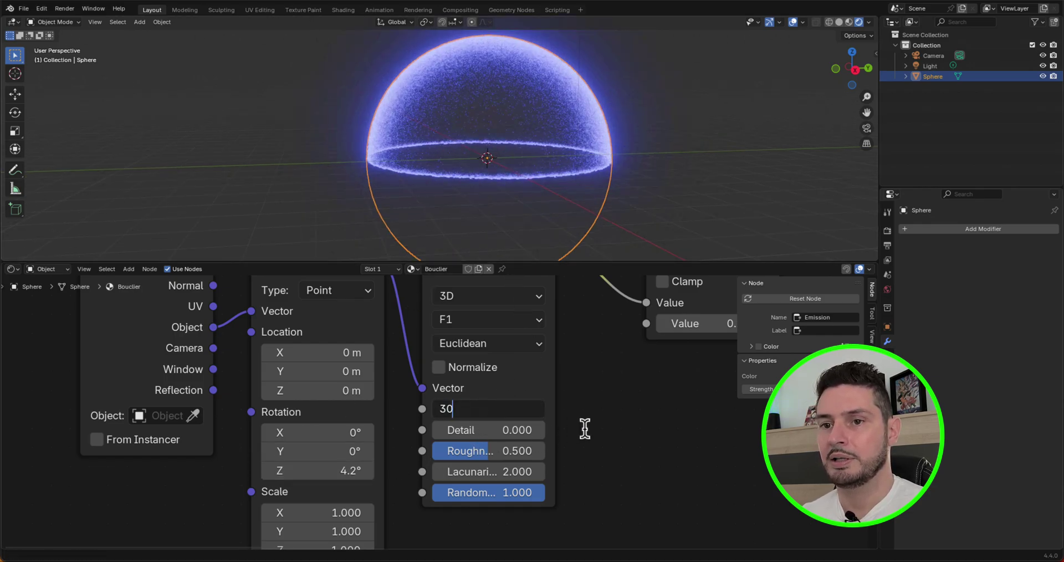
pyautogui.press('Return')
pyautogui.scroll(1, 343, 486)
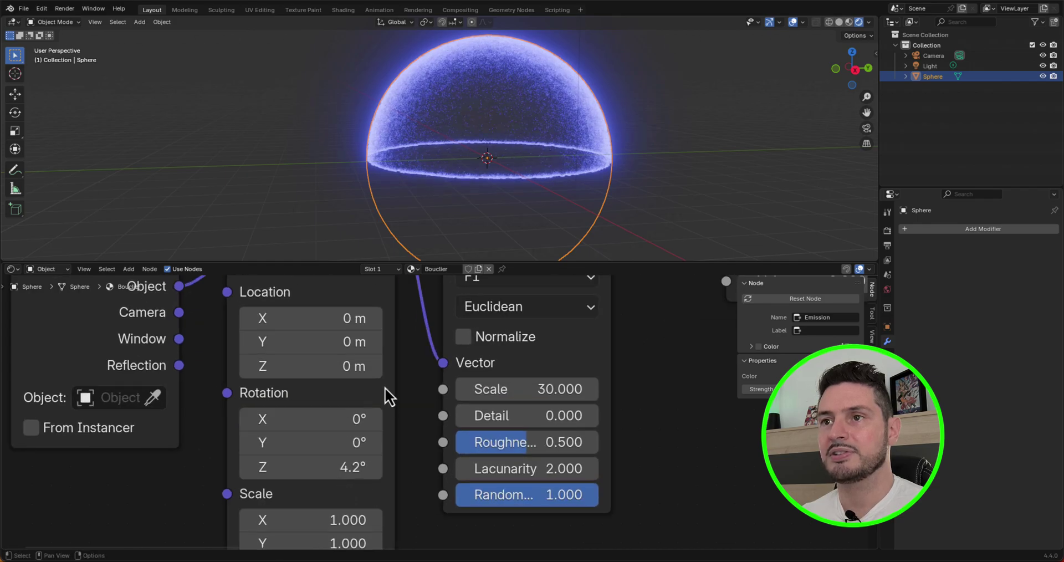
# - Drive the Mapping node's Z Rotation with the expression #frame/30
pyautogui.scroll(-2, 353, 462)
pyautogui.scroll(1, 372, 428)
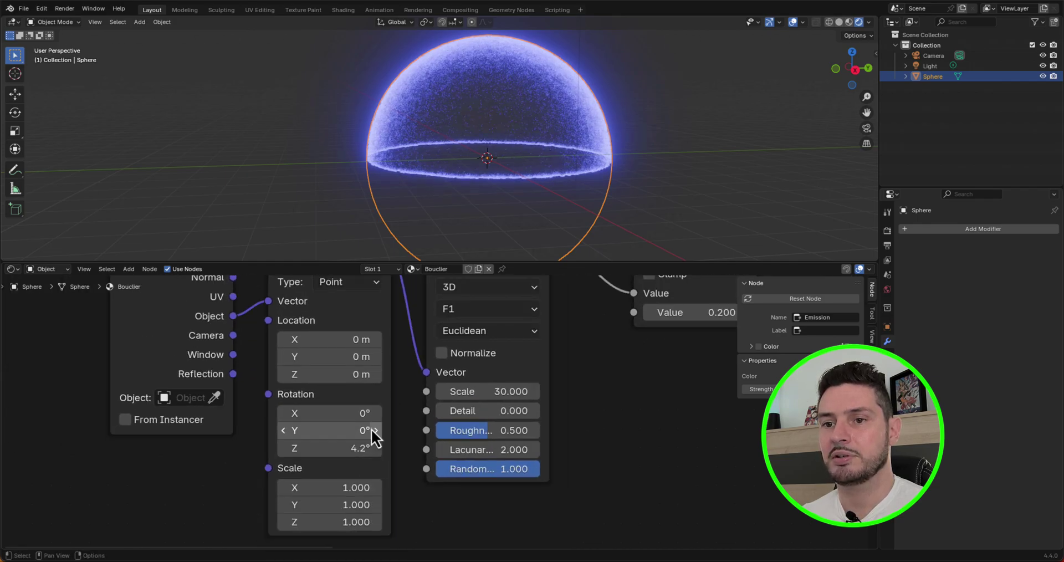
pyautogui.scroll(1, 366, 469)
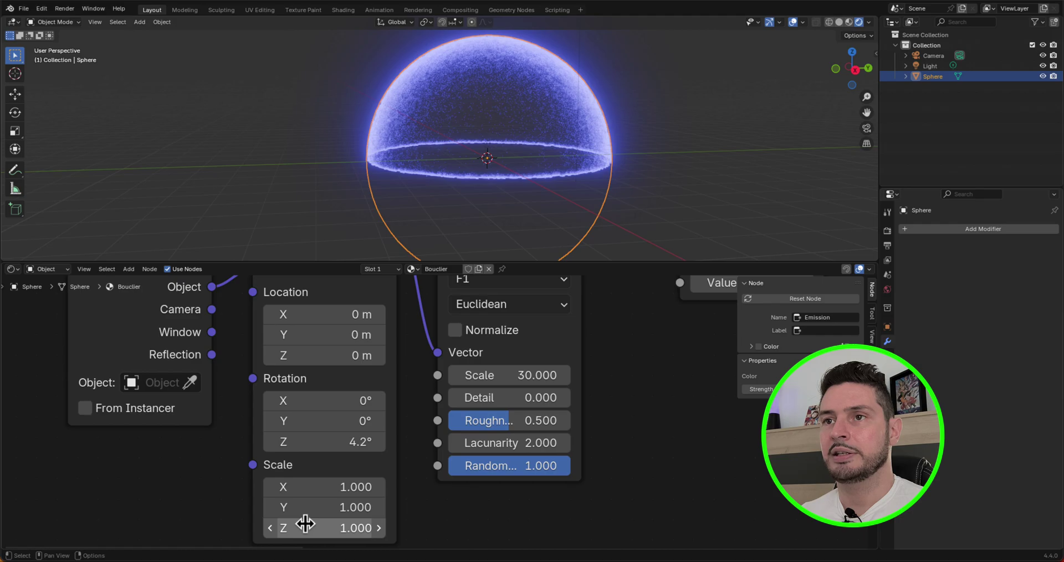
pyautogui.moveTo(328, 439); pyautogui.dragTo(515, 437)
pyautogui.click(302, 439)
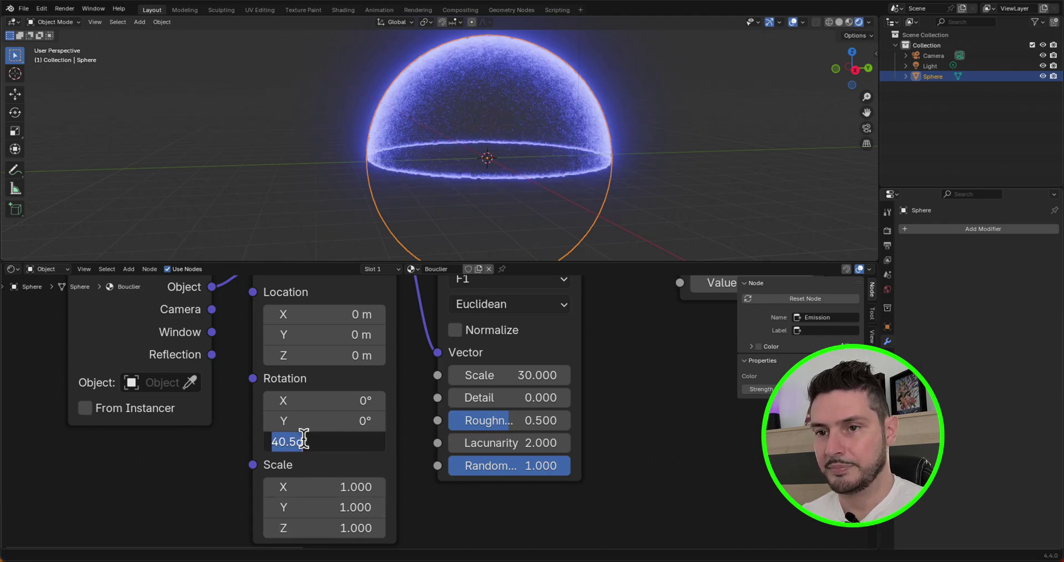
pyautogui.write('#frame/30')
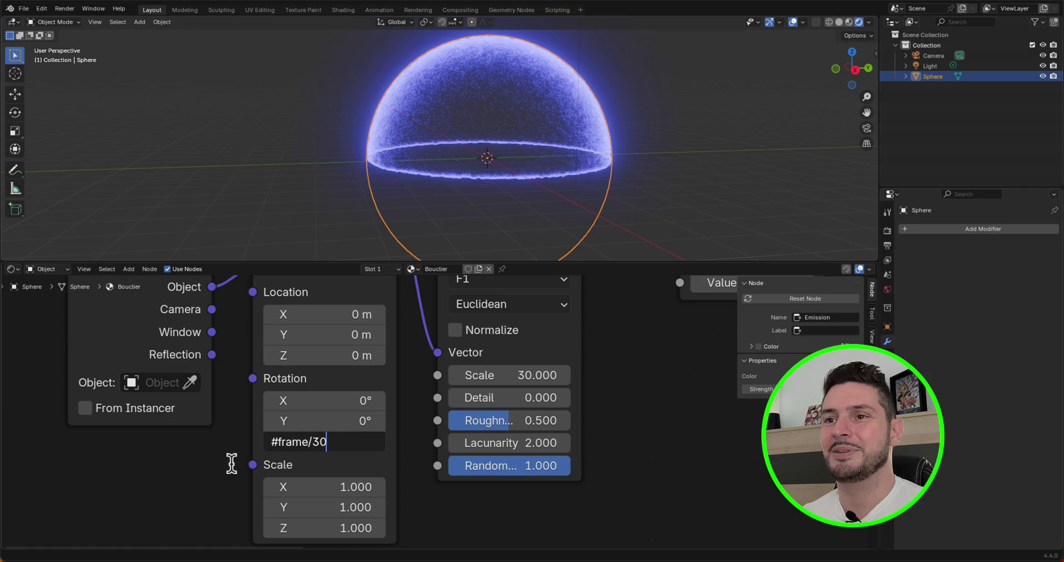
pyautogui.press('Return')
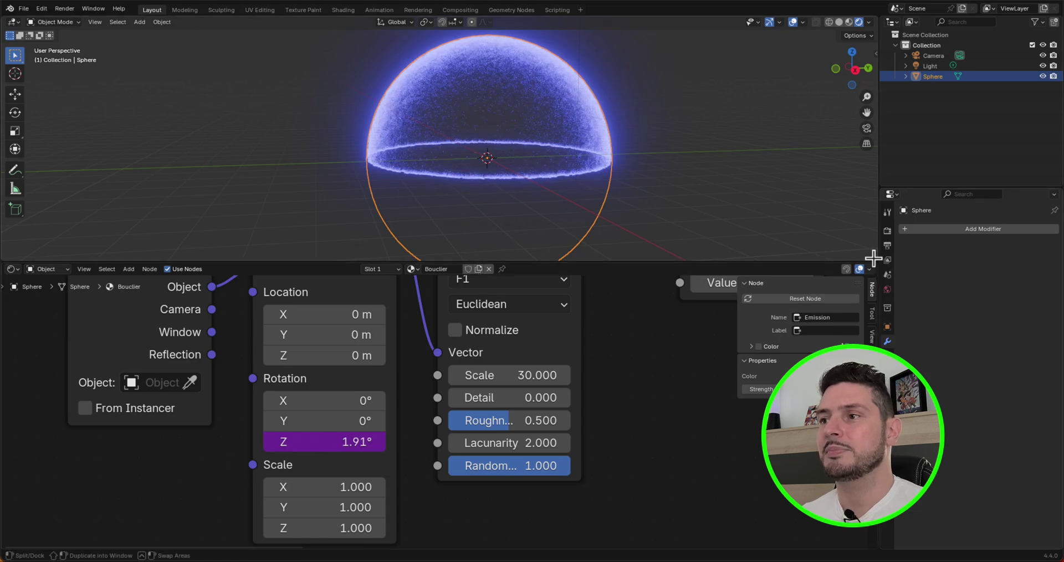
# - Split a narrow strip off the 3D viewport just above the node area and turn it into a Timeline
pyautogui.moveTo(872, 258)
pyautogui.mouseDown()
pyautogui.moveTo(875, 243)
pyautogui.moveTo(880, 259)
pyautogui.mouseUp()
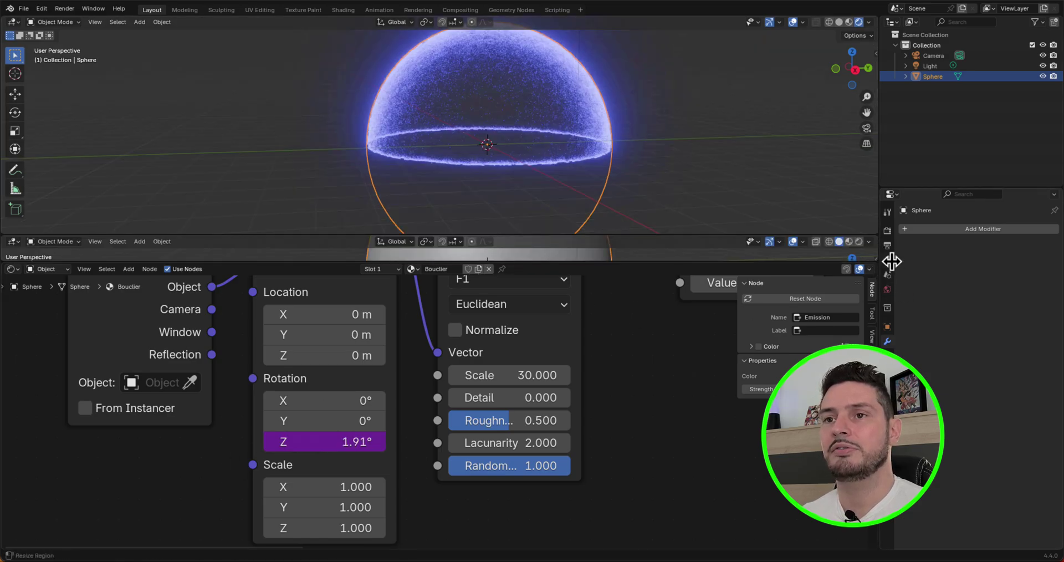
pyautogui.click(13, 241)
pyautogui.click(143, 281)
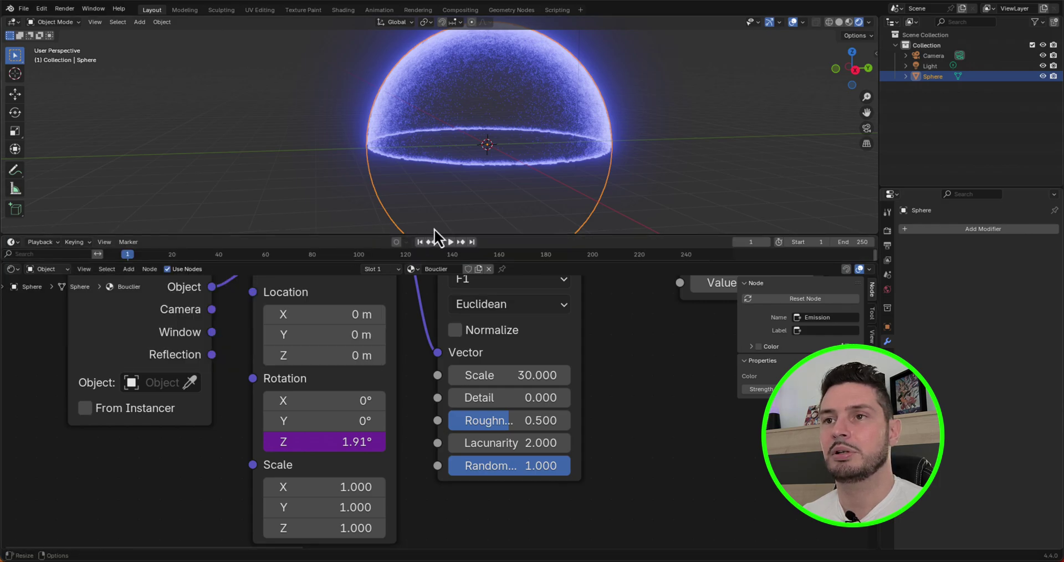
# - Play the animation to preview the shield's rotation, return to frame 1, and shrink the Timeline to its header
pyautogui.click(450, 242)
pyautogui.scroll(4, 480, 186)
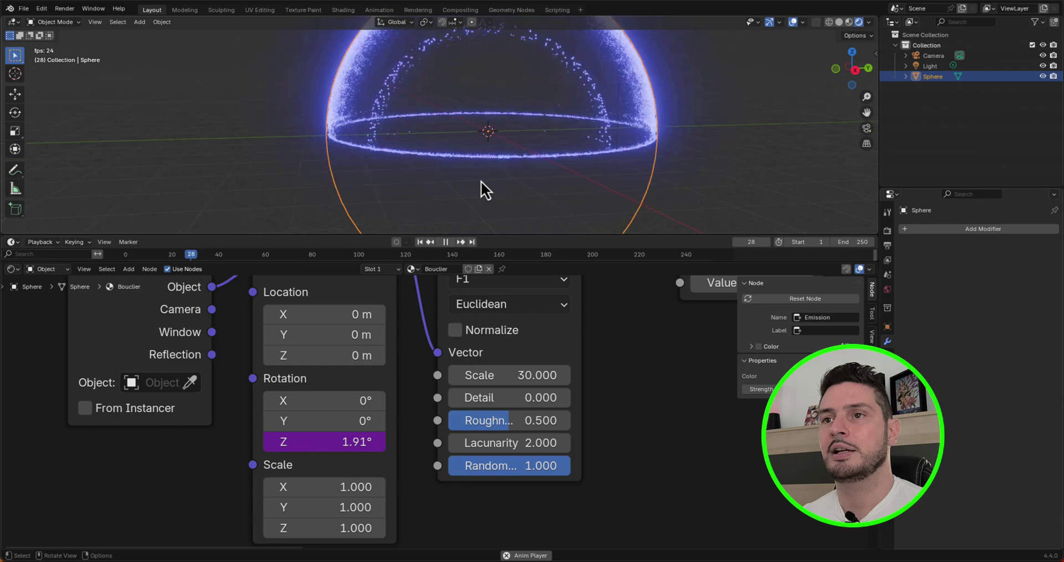
pyautogui.moveTo(467, 165); pyautogui.dragTo(448, 180, button='middle')
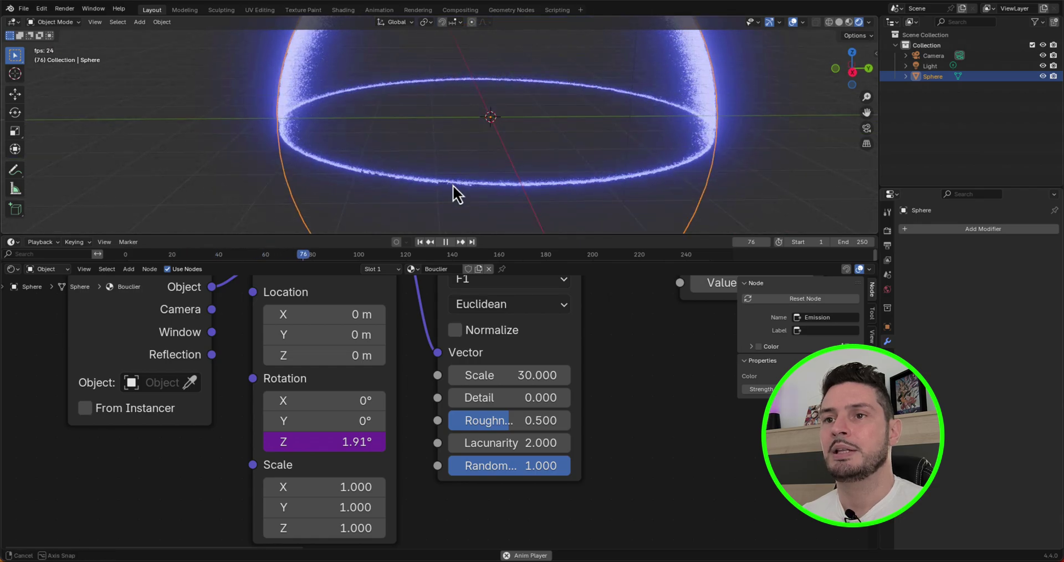
pyautogui.click(446, 241)
pyautogui.click(420, 244)
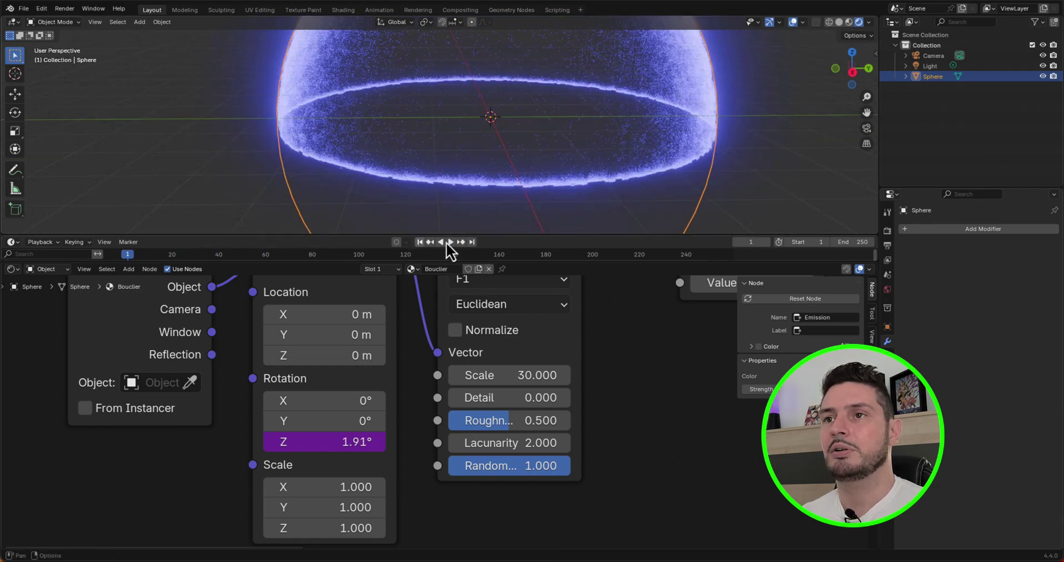
pyautogui.moveTo(480, 235); pyautogui.dragTo(480, 247)
pyautogui.scroll(-6, 458, 187)
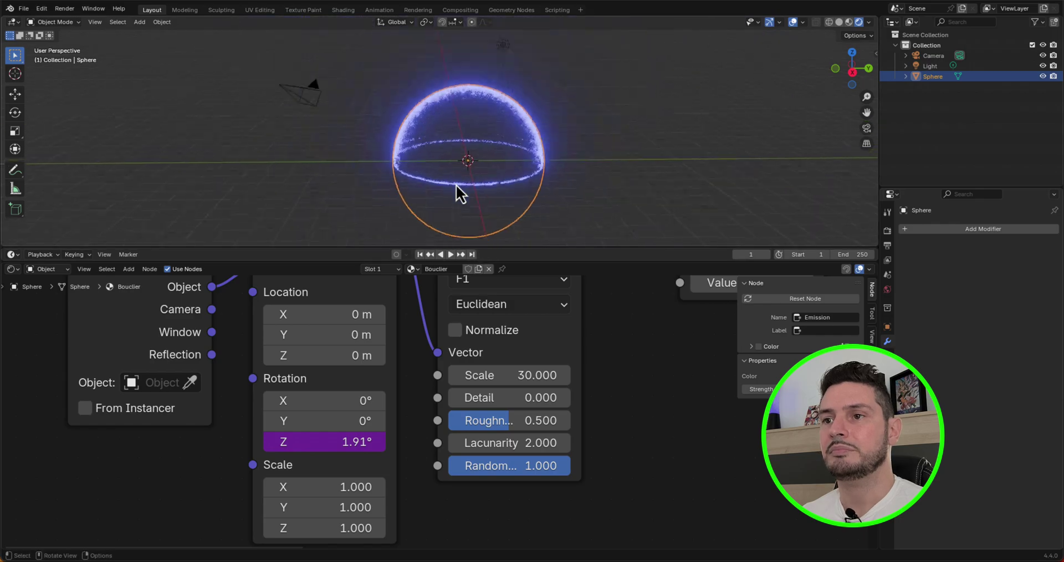
pyautogui.scroll(-3, 450, 424)
# - Duplicate the Mix Shader and insert the copy between the original Mix Shader and Material Output
pyautogui.scroll(-6, 446, 421)
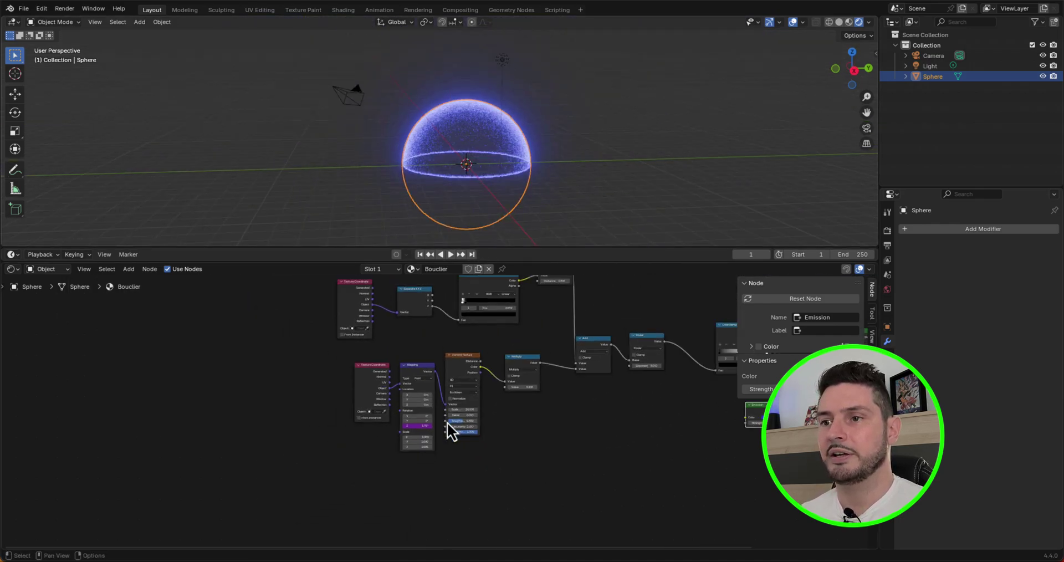
pyautogui.scroll(4, 552, 367)
pyautogui.scroll(-2, 498, 369)
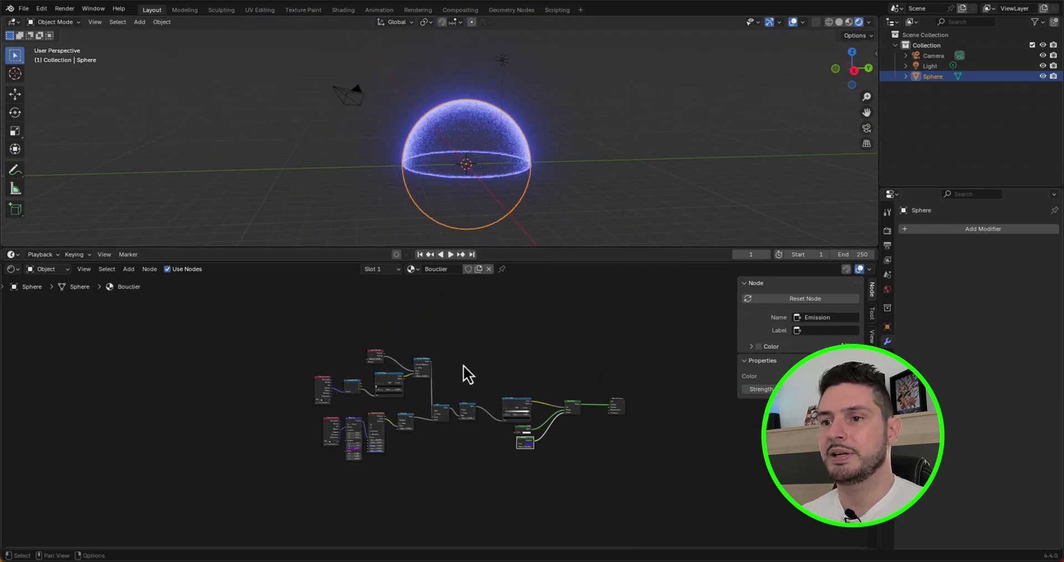
pyautogui.scroll(5, 541, 432)
pyautogui.click(498, 414)
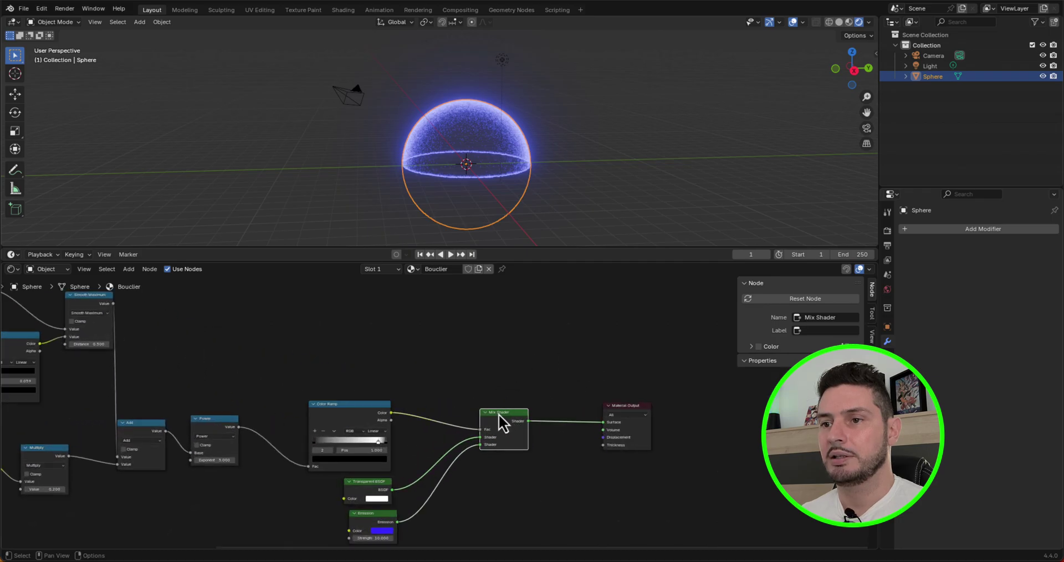
pyautogui.scroll(2, 499, 413)
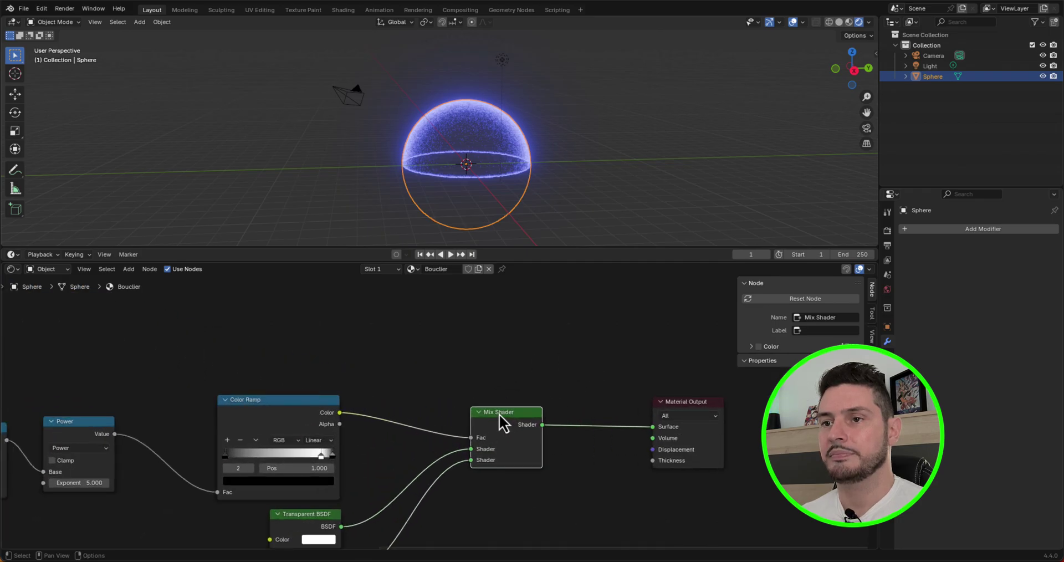
pyautogui.scroll(-3, 498, 413)
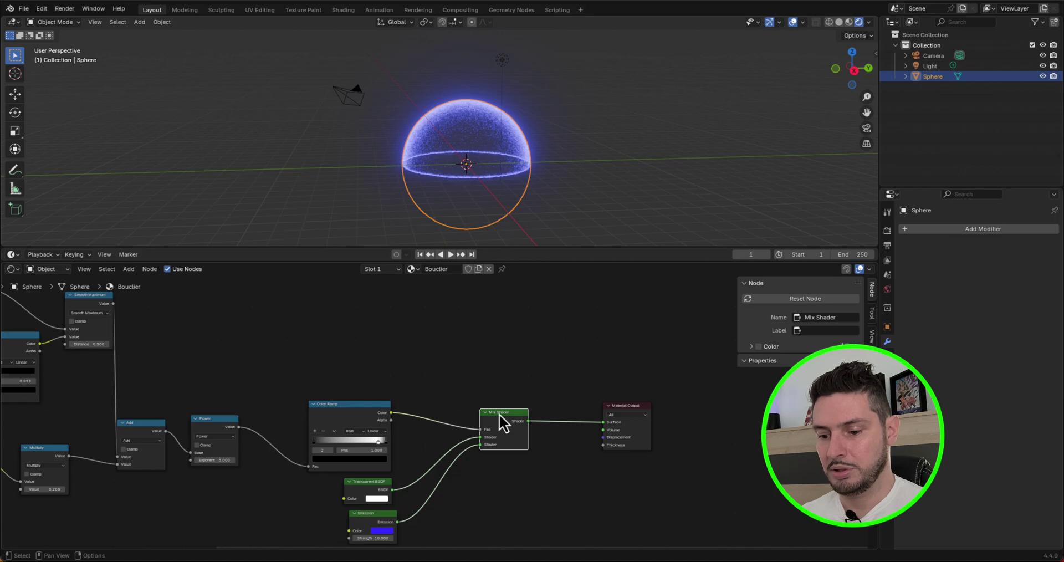
pyautogui.scroll(-1, 499, 413)
pyautogui.hotkey('shift', 'd')
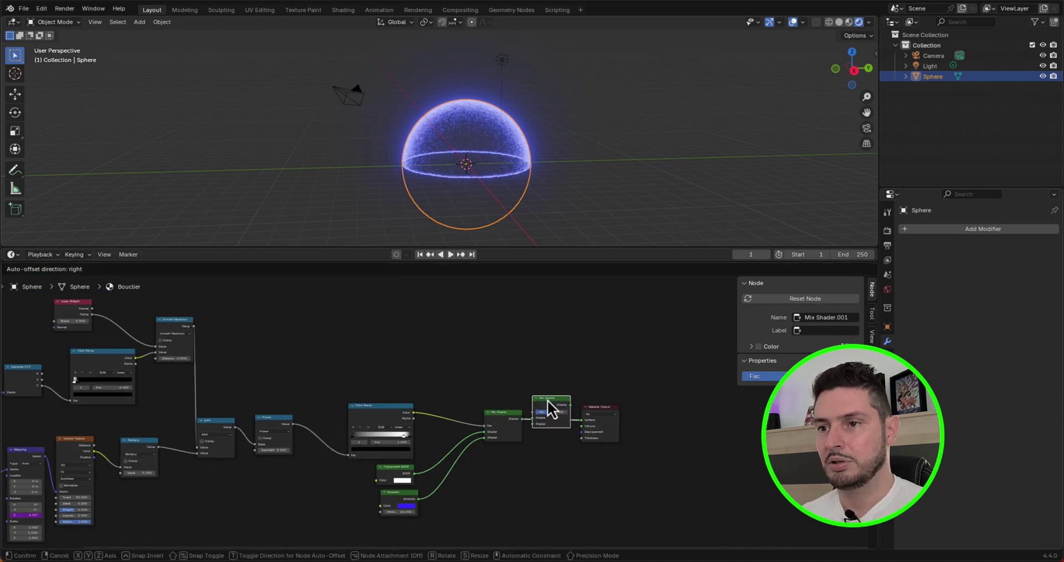
pyautogui.click(551, 411)
pyautogui.scroll(3, 551, 413)
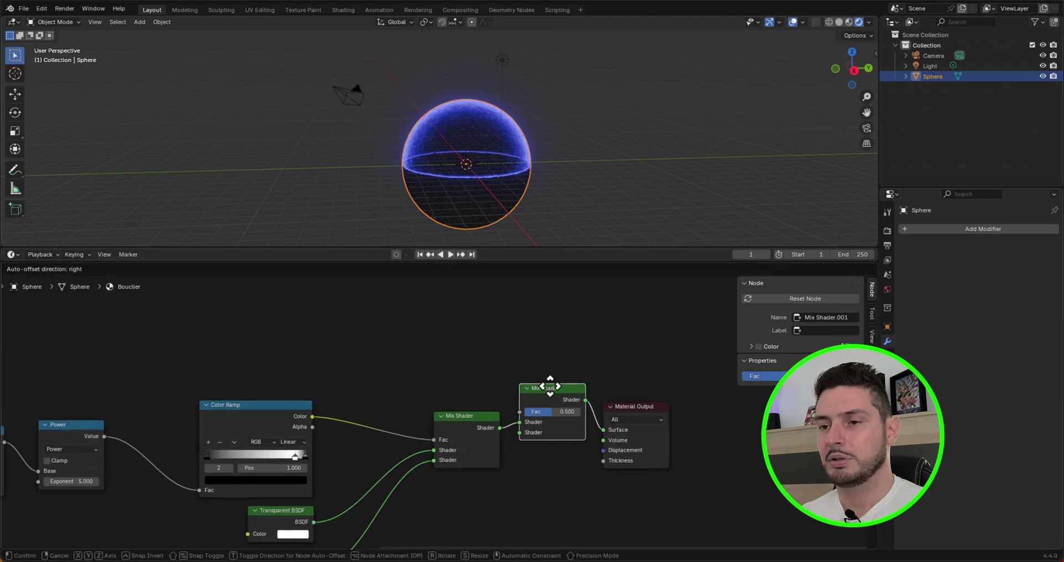
pyautogui.scroll(-2, 487, 440)
pyautogui.scroll(1, 507, 440)
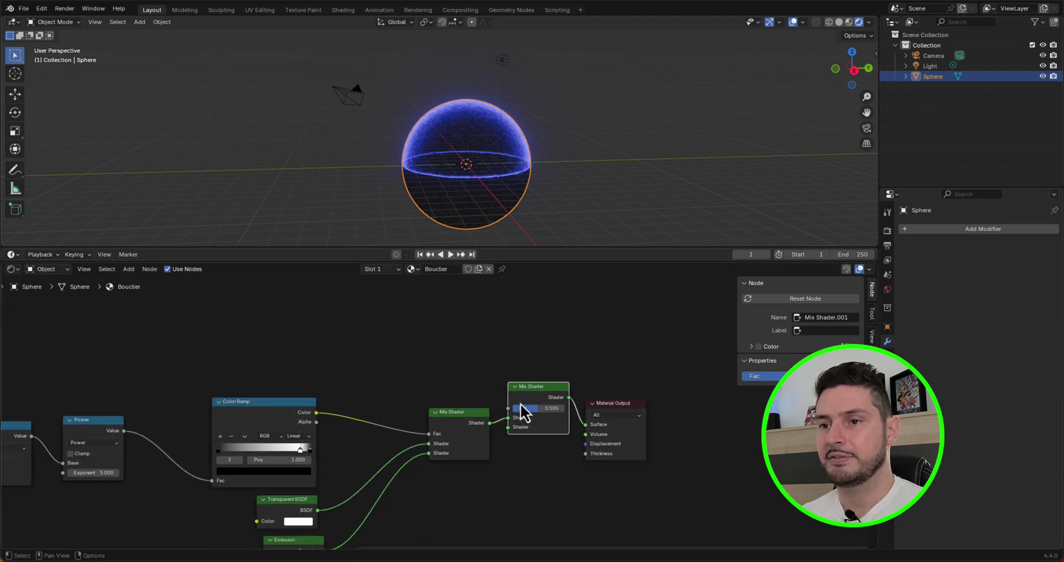
# - Duplicate the Emission node, link the copy to the second Mix Shader's free Shader input, and mute it
pyautogui.scroll(-2, 516, 388)
pyautogui.scroll(2, 471, 401)
pyautogui.scroll(-2, 480, 414)
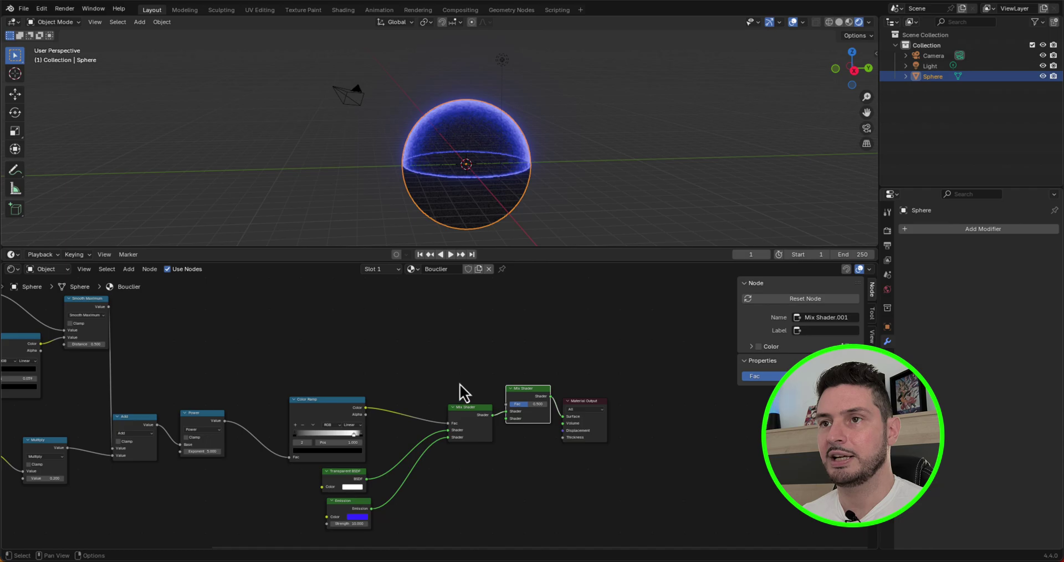
pyautogui.scroll(-2, 510, 324)
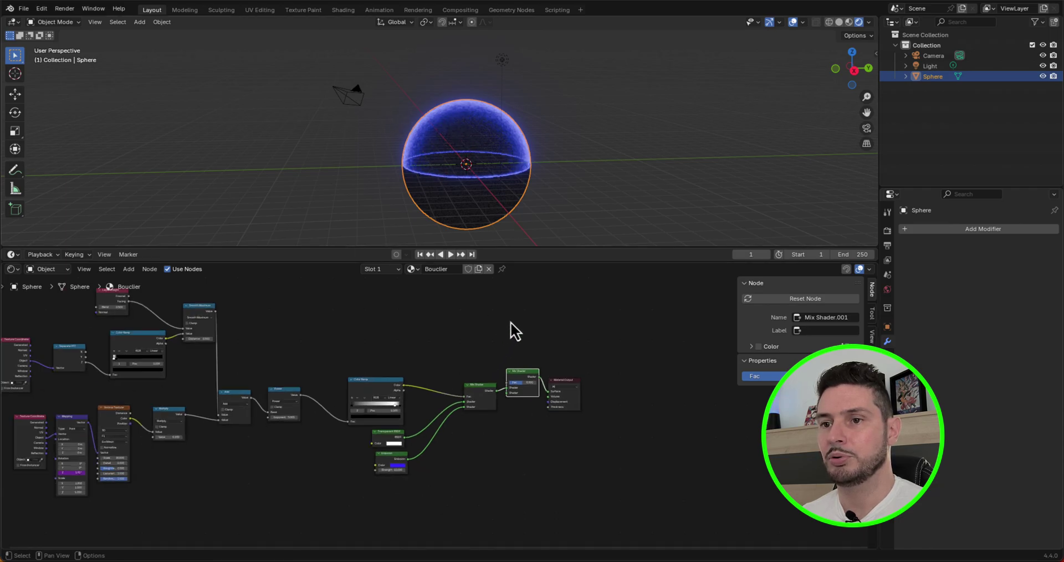
pyautogui.scroll(3, 467, 423)
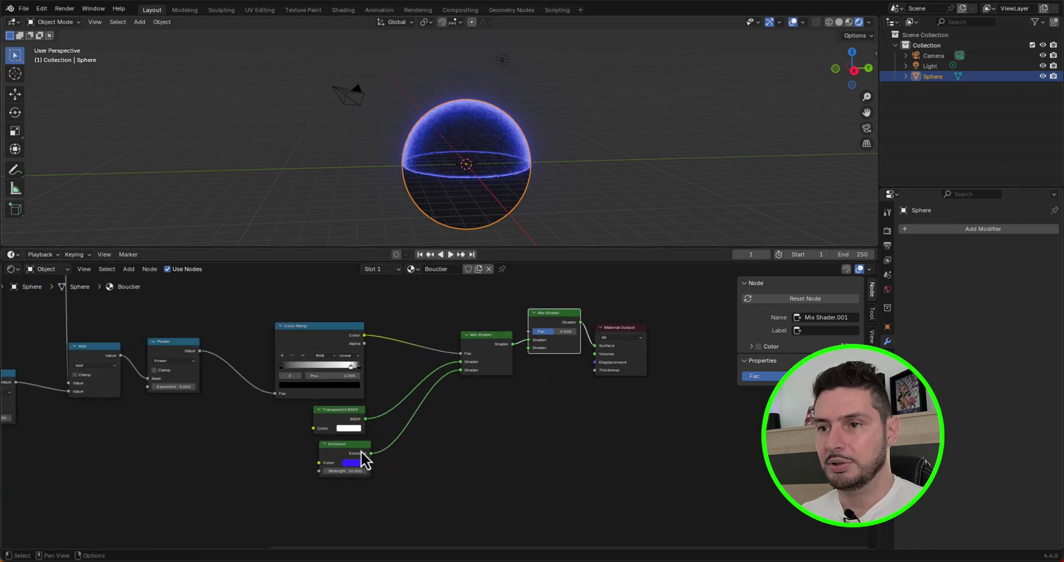
pyautogui.click(361, 456)
pyautogui.hotkey('shift', 'd')
pyautogui.click(510, 420)
pyautogui.scroll(2, 510, 420)
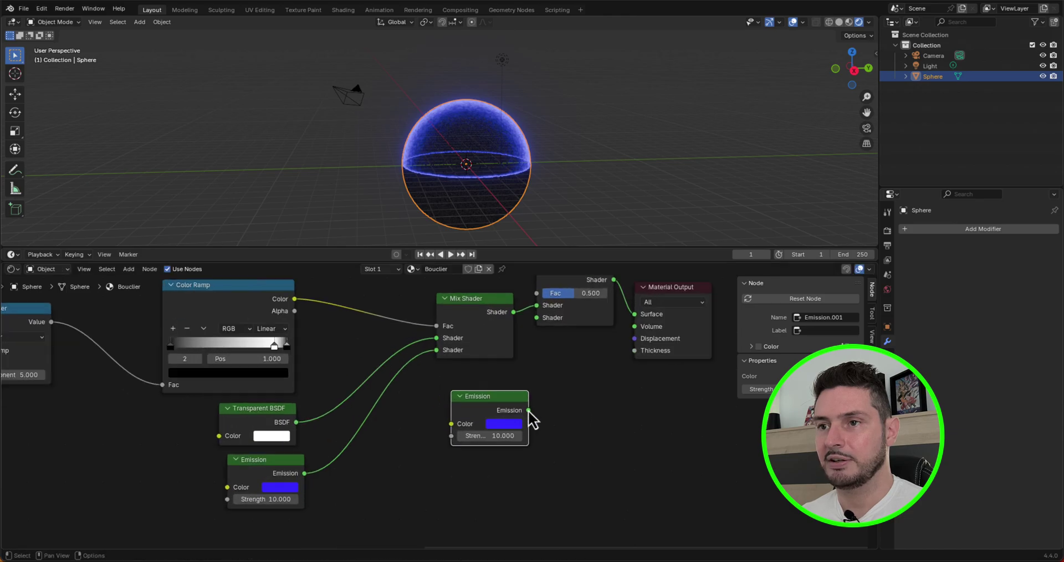
pyautogui.moveTo(528, 410); pyautogui.dragTo(538, 320)
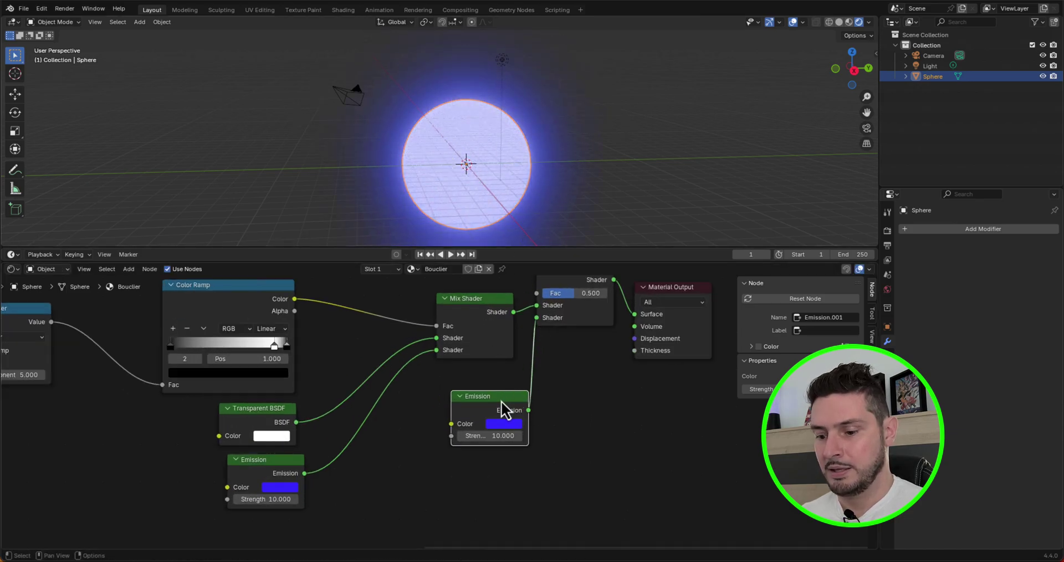
pyautogui.press('m')
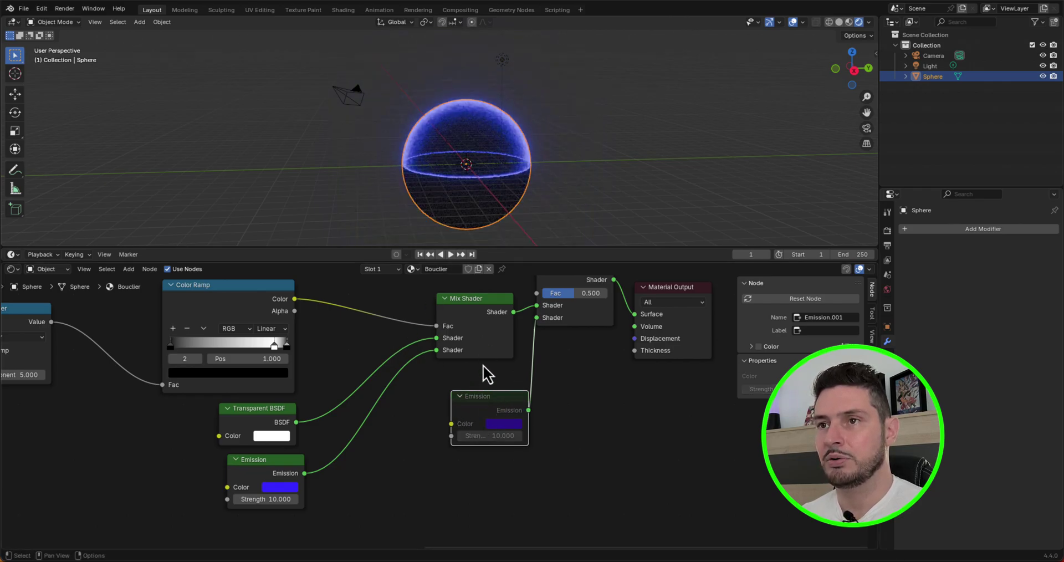
# - Move the second Mix Shader and Material Output farther from the other nodes to make room in the node tree
pyautogui.scroll(-5, 485, 427)
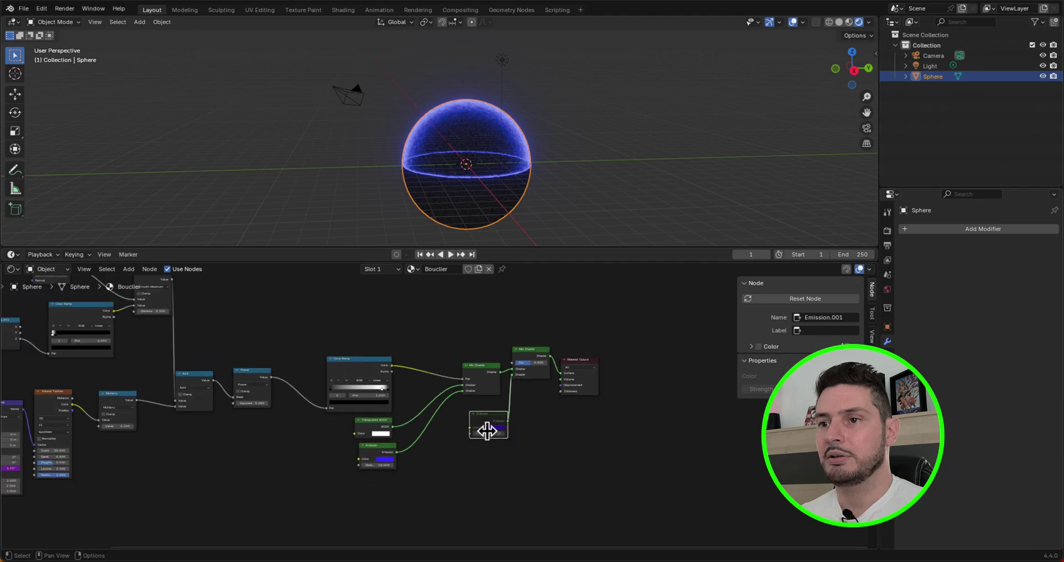
pyautogui.moveTo(521, 379); pyautogui.dragTo(587, 344)
pyautogui.scroll(-4, 585, 355)
pyautogui.scroll(5, 451, 325)
pyautogui.scroll(2, 451, 324)
# - Add a Color Ramp above the existing final one and link its Color output to the second Mix Shader's Fac
pyautogui.hotkey('shift', 'a')
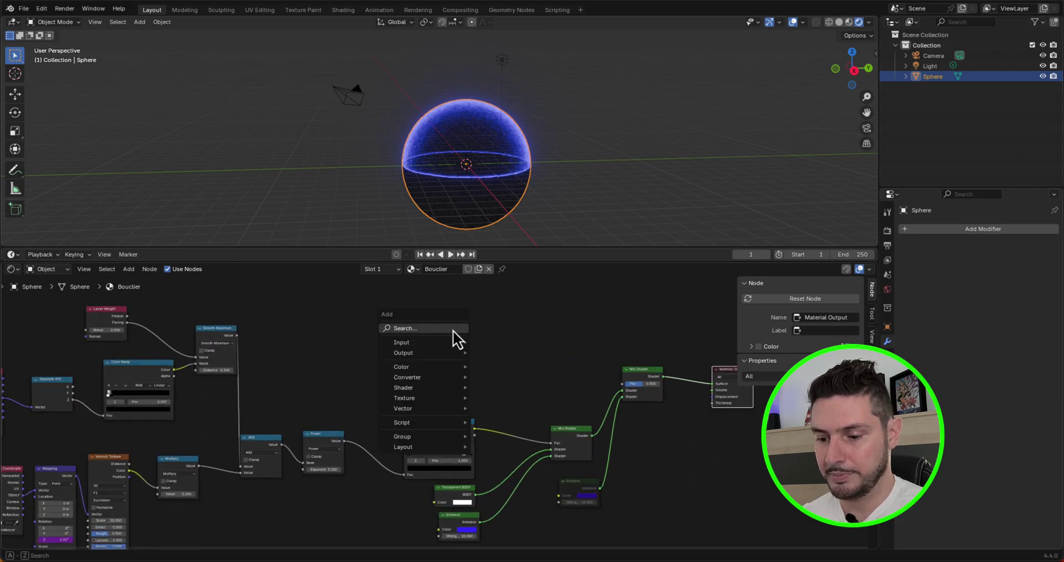
pyautogui.write('col')
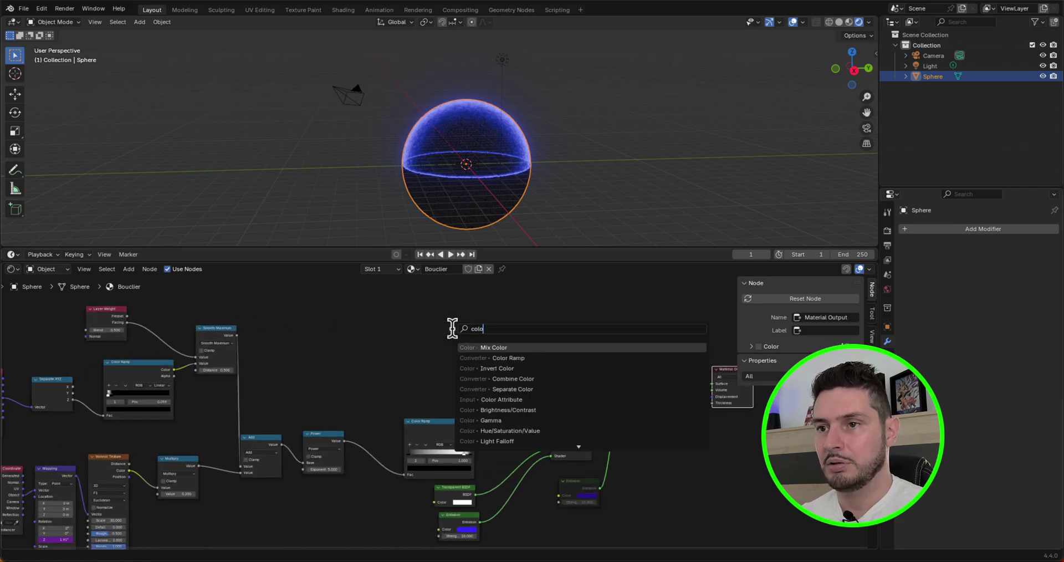
pyautogui.write('o')
pyautogui.click(515, 357)
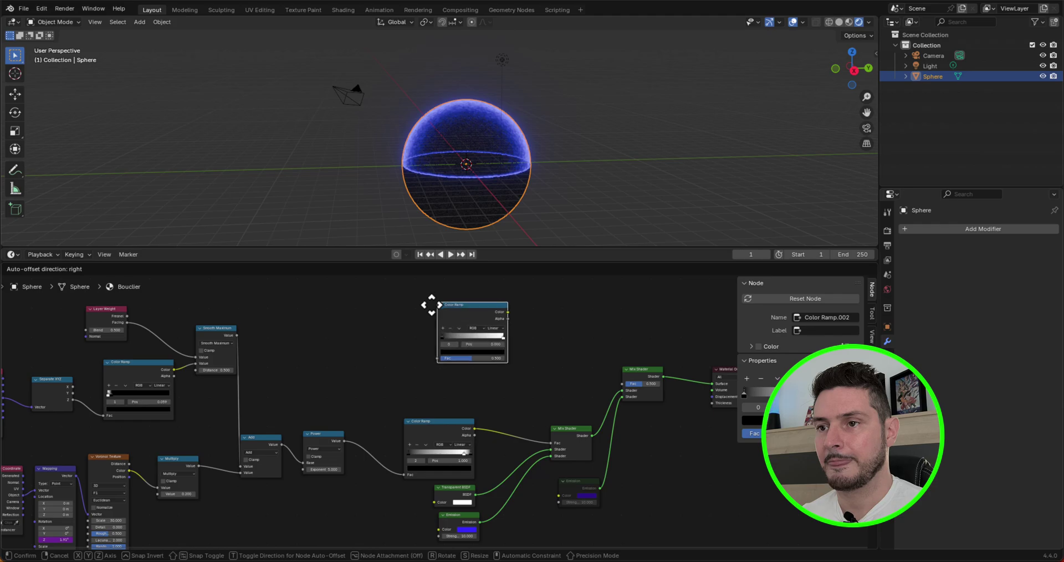
pyautogui.click(422, 309)
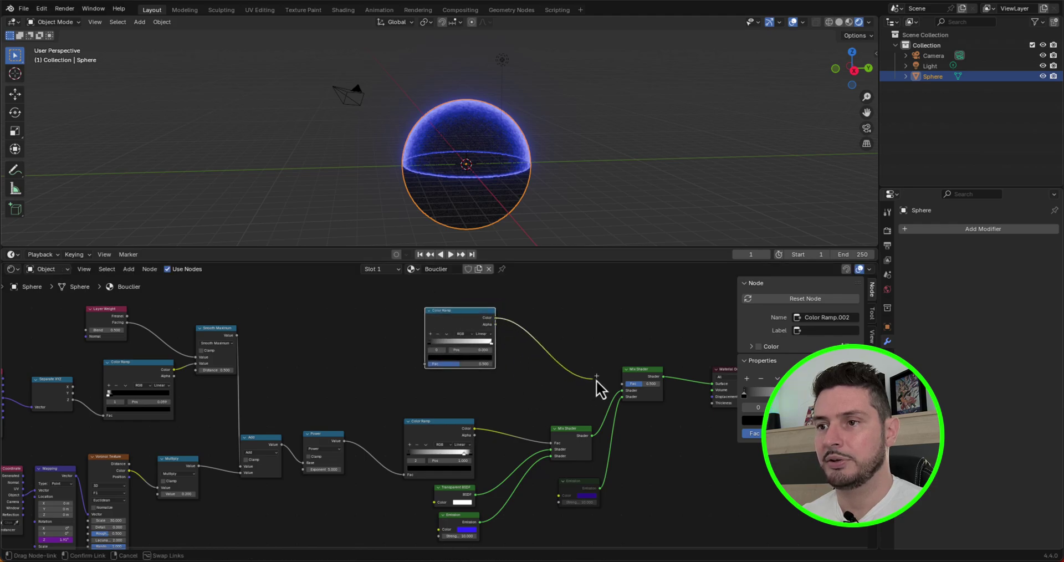
pyautogui.moveTo(614, 383); pyautogui.dragTo(616, 384)
# - Reduce the new upper Color Ramp to a single stop and set that stop's color to black
pyautogui.scroll(4, 461, 360)
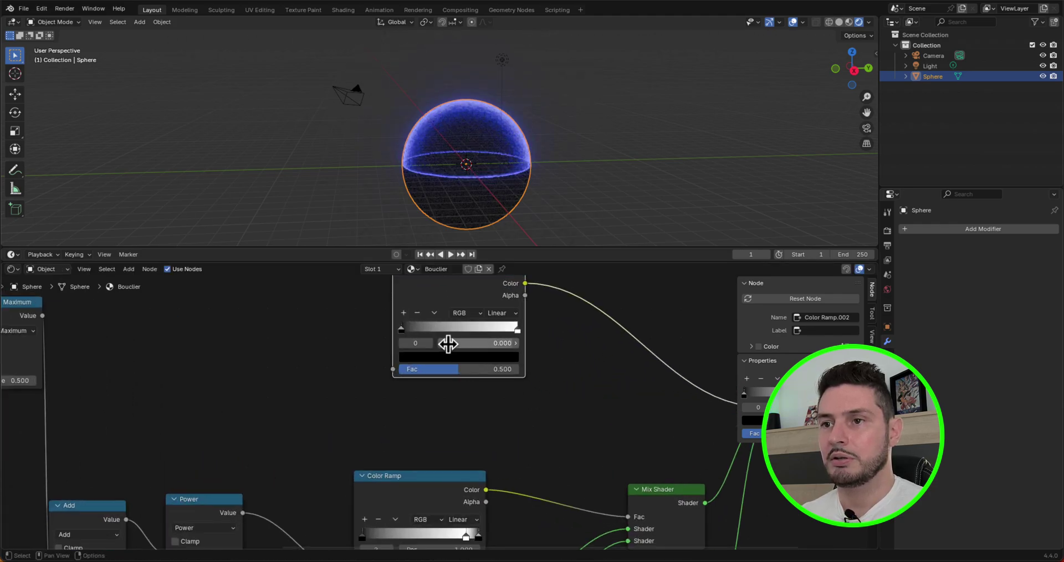
pyautogui.click(403, 313)
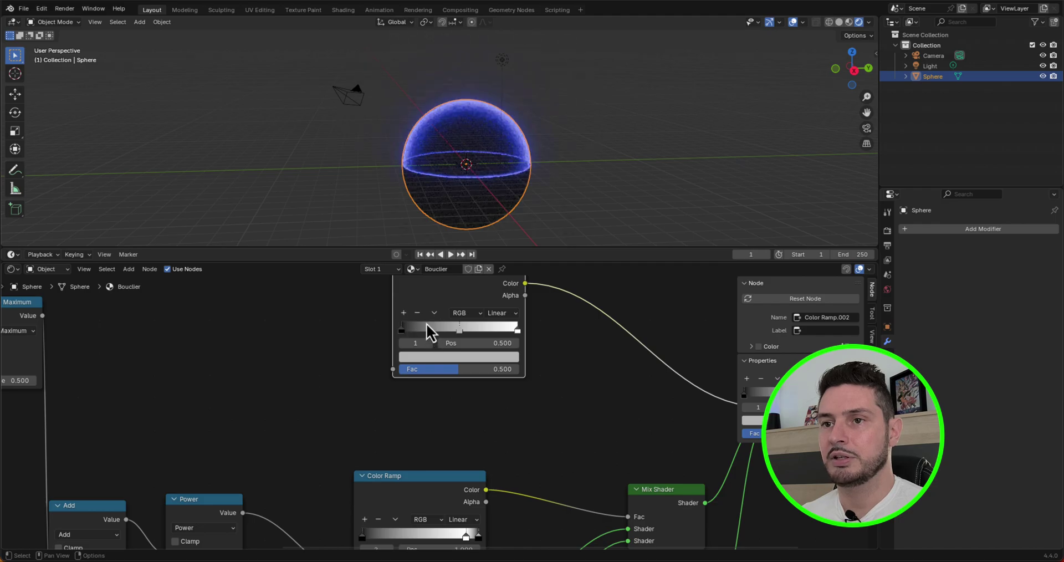
pyautogui.click(417, 313)
pyautogui.click(417, 313)
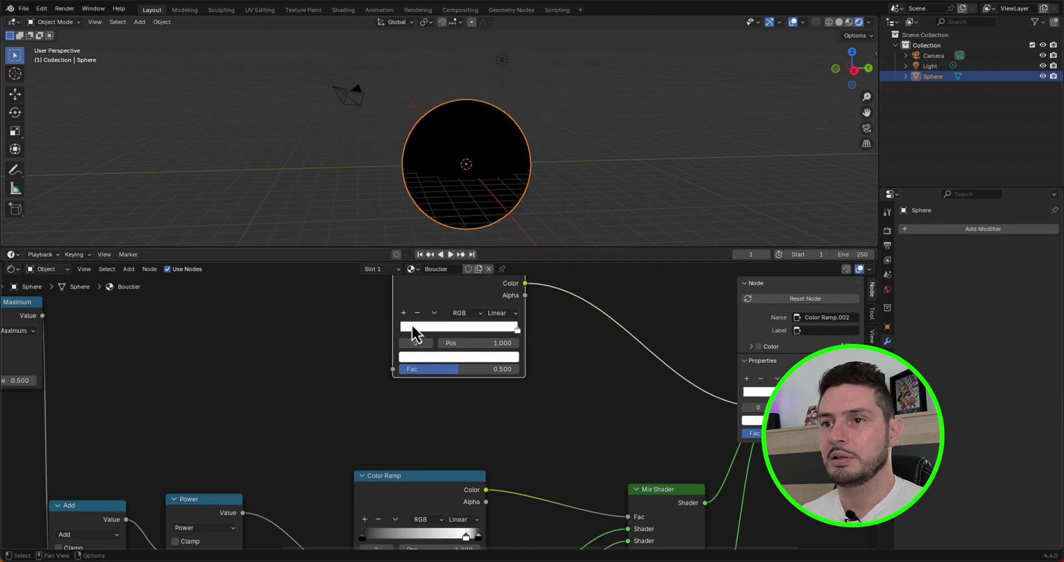
pyautogui.click(478, 357)
pyautogui.moveTo(497, 250); pyautogui.dragTo(507, 298)
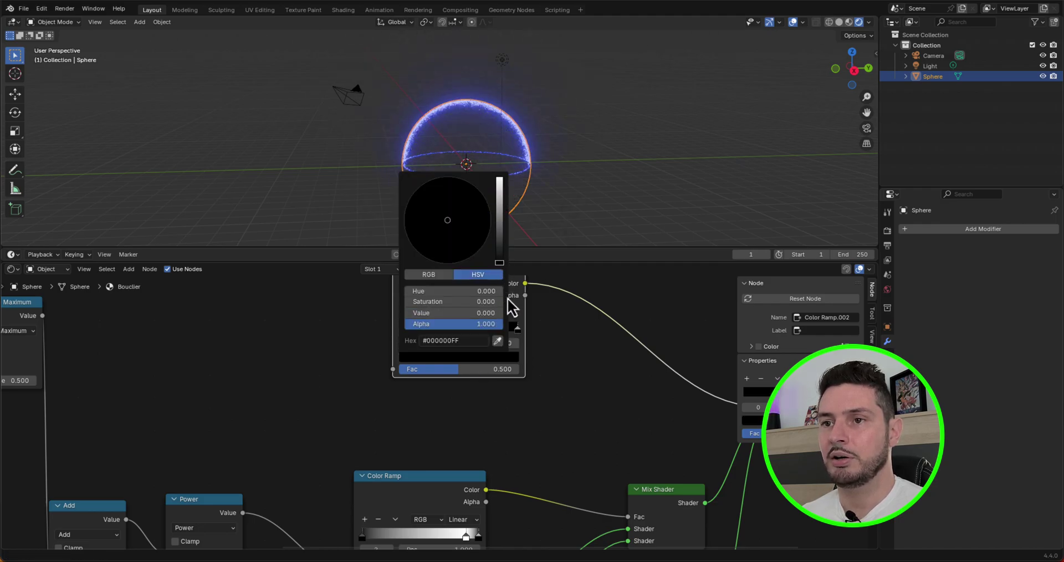
# - Add five more black stops to the upper Color Ramp
pyautogui.scroll(2, 416, 326)
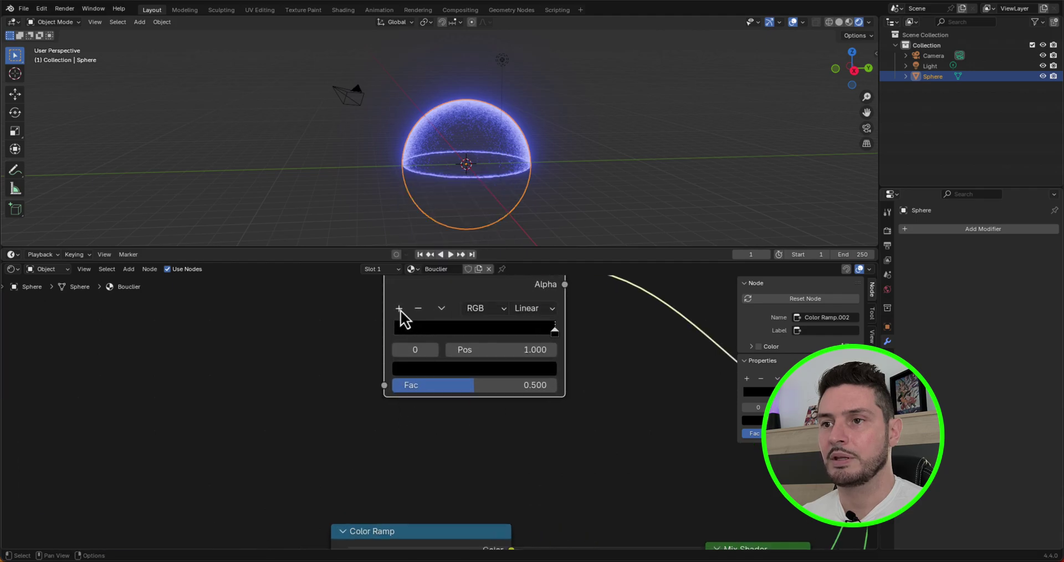
pyautogui.click(397, 309)
pyautogui.click(397, 308)
pyautogui.click(397, 308)
pyautogui.click(398, 308)
pyautogui.click(398, 308)
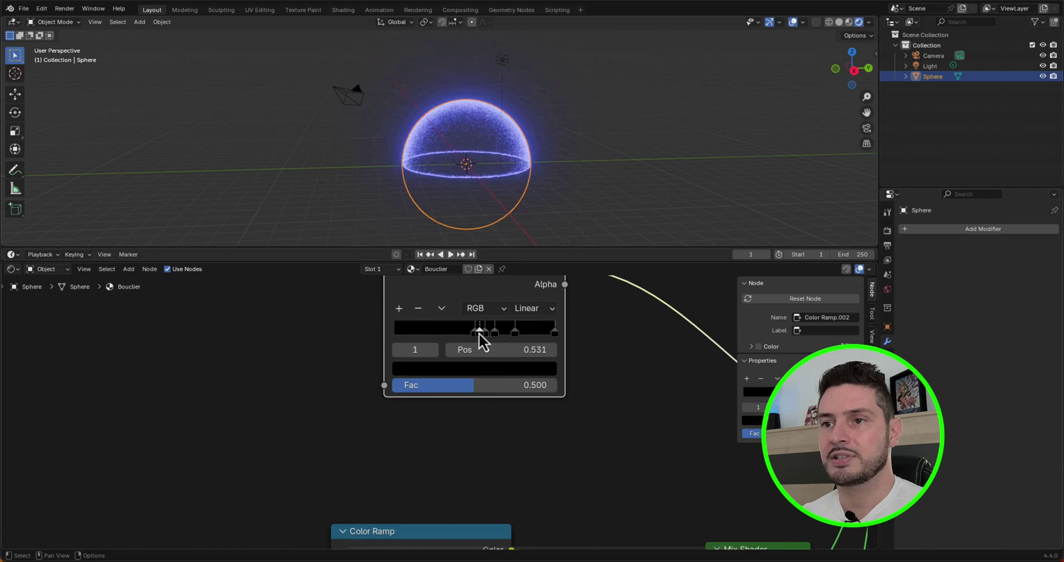
# - Arrange the ramp's stops in two groups of three, the first at about 0.236, 0.304 and 0.358, the second ending at about 0.723
pyautogui.scroll(2, 473, 333)
pyautogui.moveTo(469, 333); pyautogui.dragTo(403, 329)
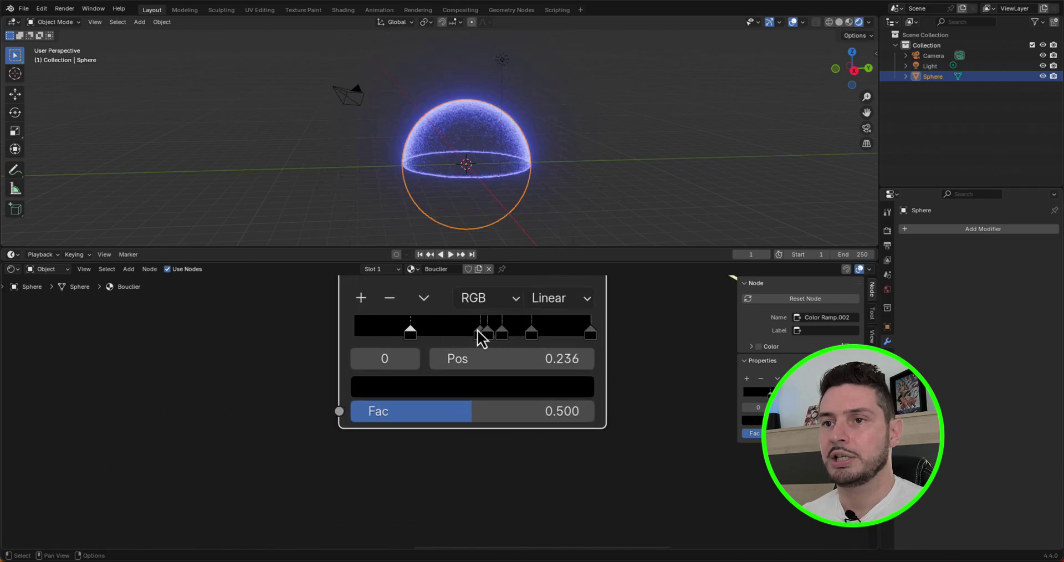
pyautogui.moveTo(477, 334); pyautogui.dragTo(439, 334)
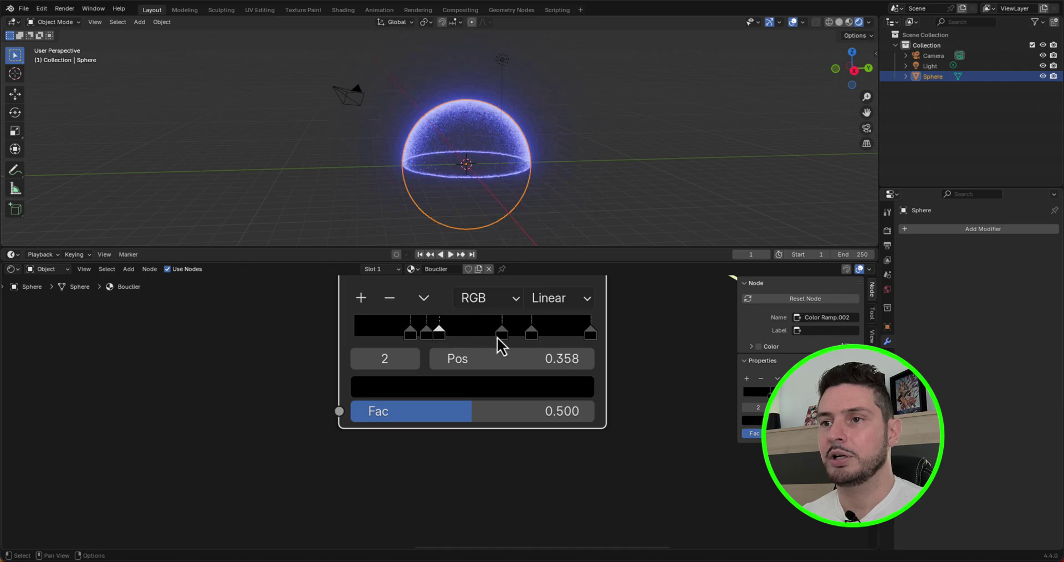
pyautogui.moveTo(590, 333); pyautogui.dragTo(521, 334)
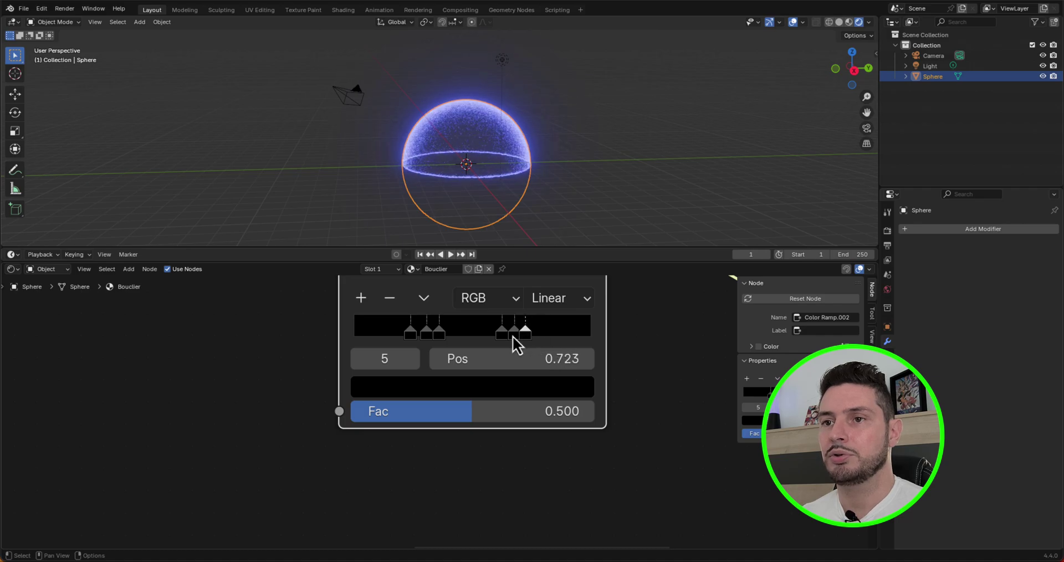
# - Set the middle stop of each group in the upper Color Ramp to white
pyautogui.click(424, 332)
pyautogui.click(437, 383)
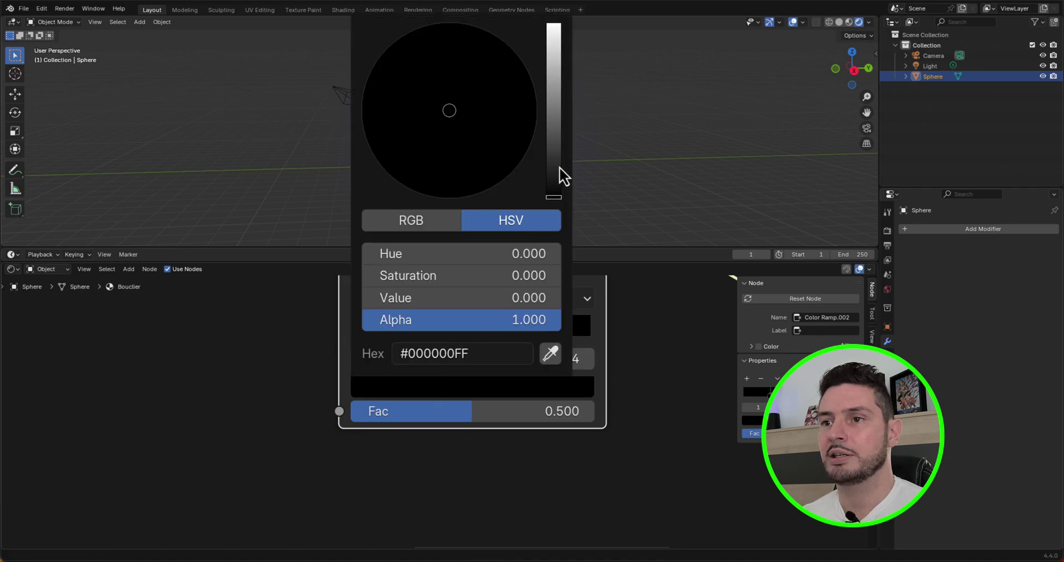
pyautogui.moveTo(560, 166); pyautogui.dragTo(559, 8)
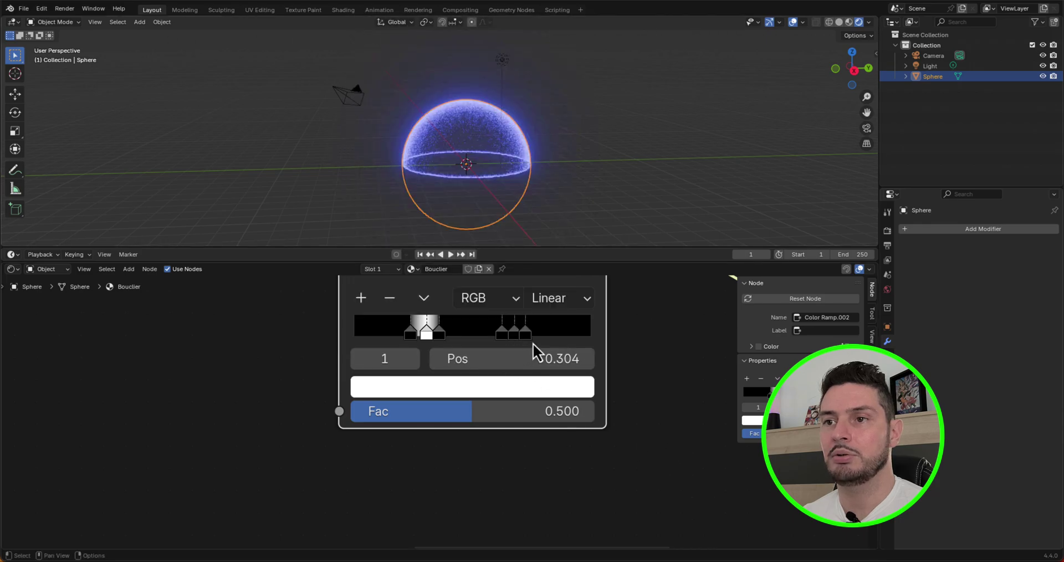
pyautogui.click(515, 333)
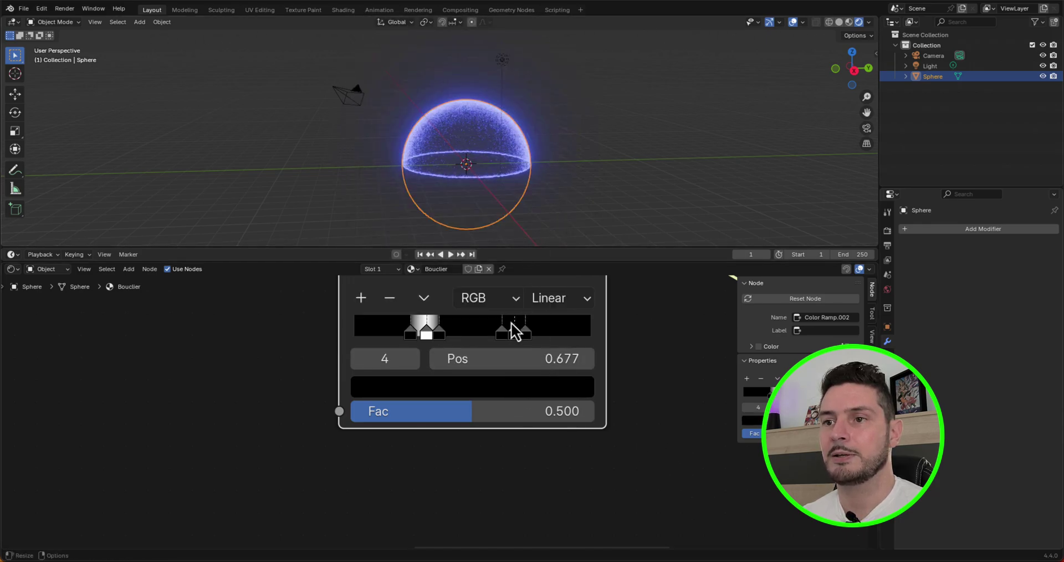
pyautogui.click(517, 383)
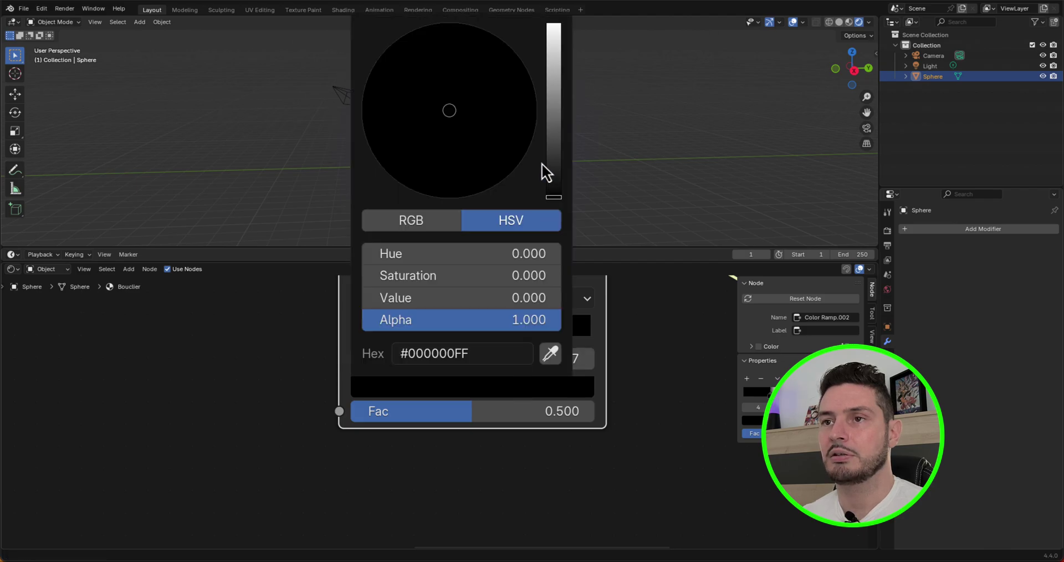
pyautogui.moveTo(551, 171); pyautogui.dragTo(554, 25)
# - Shift the second group of stops closer to the first, ending at about 0.673, and move the Color Ramp higher in the node tree
pyautogui.scroll(-2, 550, 463)
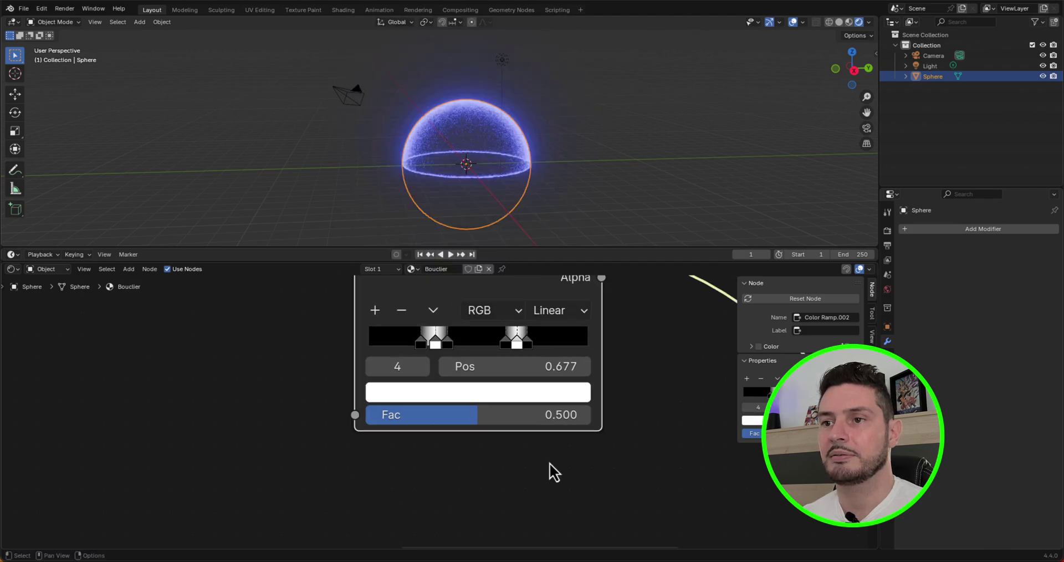
pyautogui.scroll(3, 488, 316)
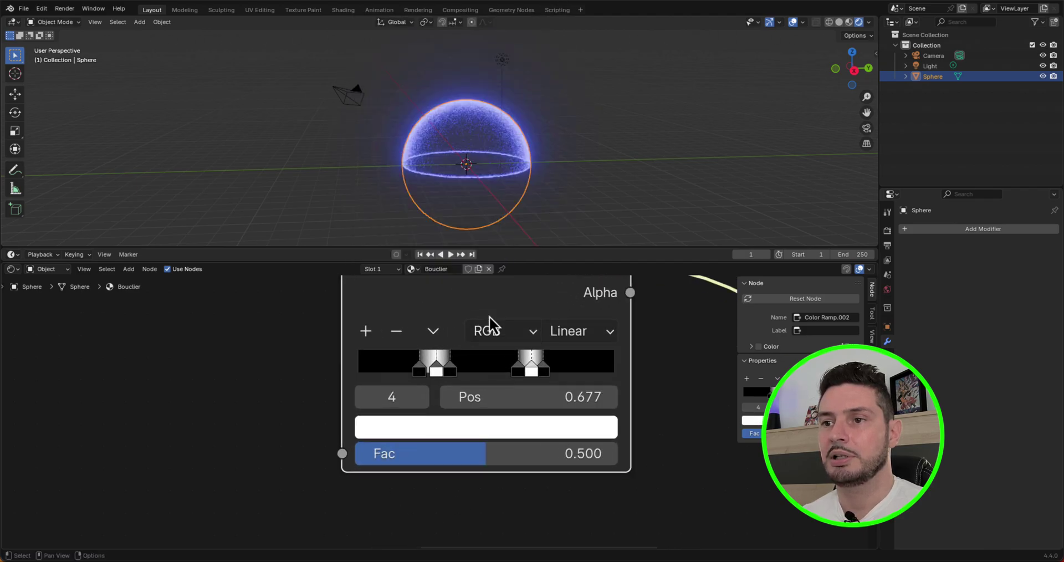
pyautogui.moveTo(506, 366)
pyautogui.mouseDown()
pyautogui.moveTo(499, 372)
pyautogui.moveTo(525, 371)
pyautogui.mouseUp()
pyautogui.click(523, 372)
pyautogui.scroll(-7, 376, 434)
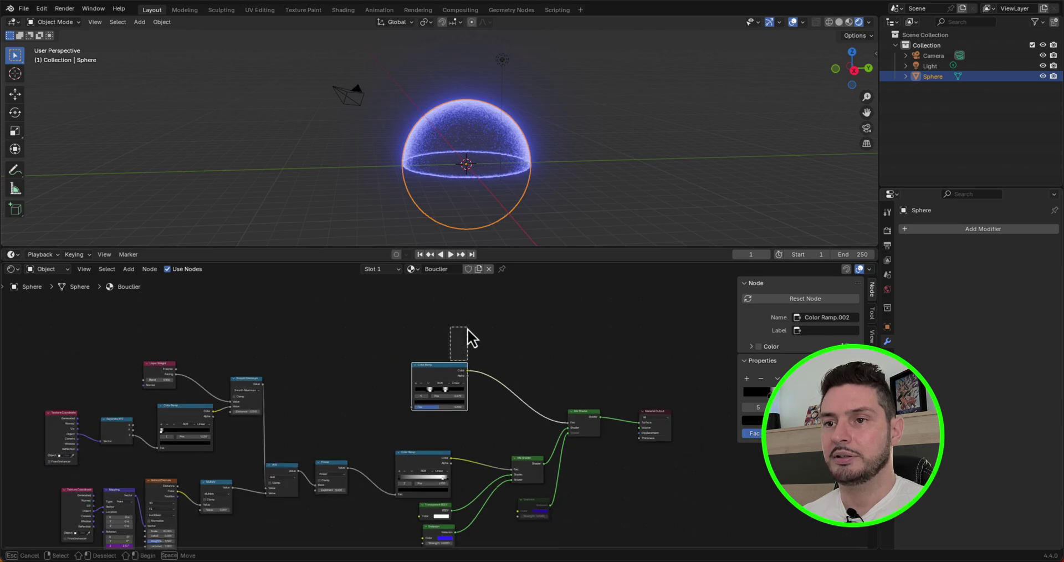
pyautogui.press('g')
pyautogui.click(476, 313)
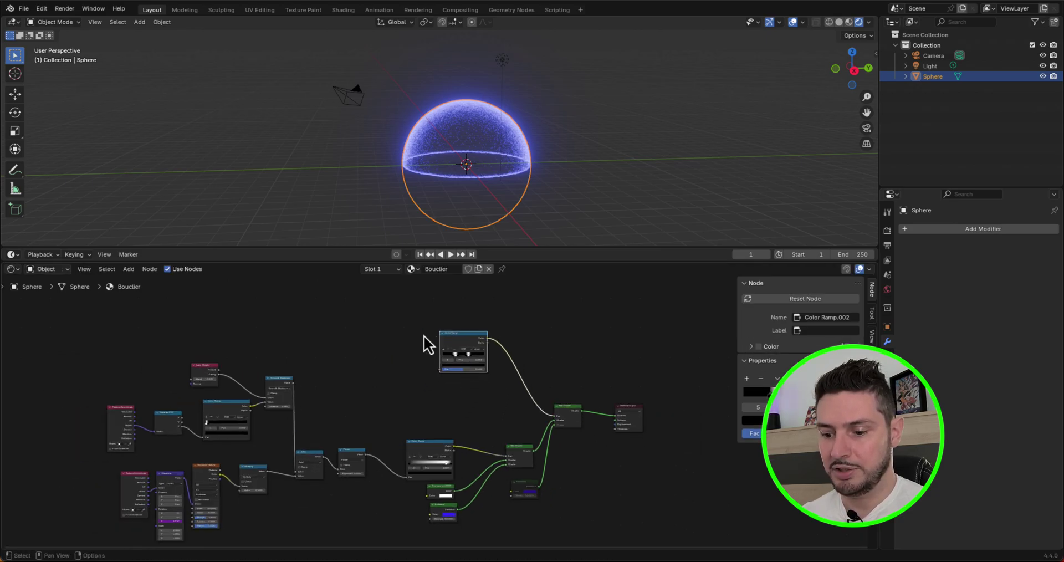
# - Add a Gradient Texture node ahead of the upper Color Ramp
pyautogui.scroll(4, 410, 349)
pyautogui.hotkey('shift', 'a')
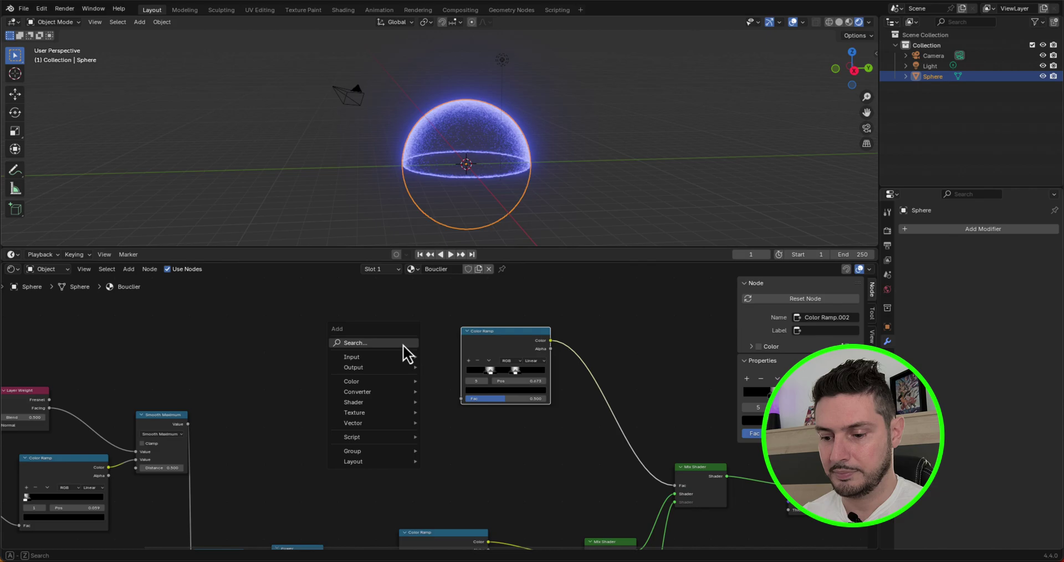
pyautogui.click(403, 344)
pyautogui.write('gradient')
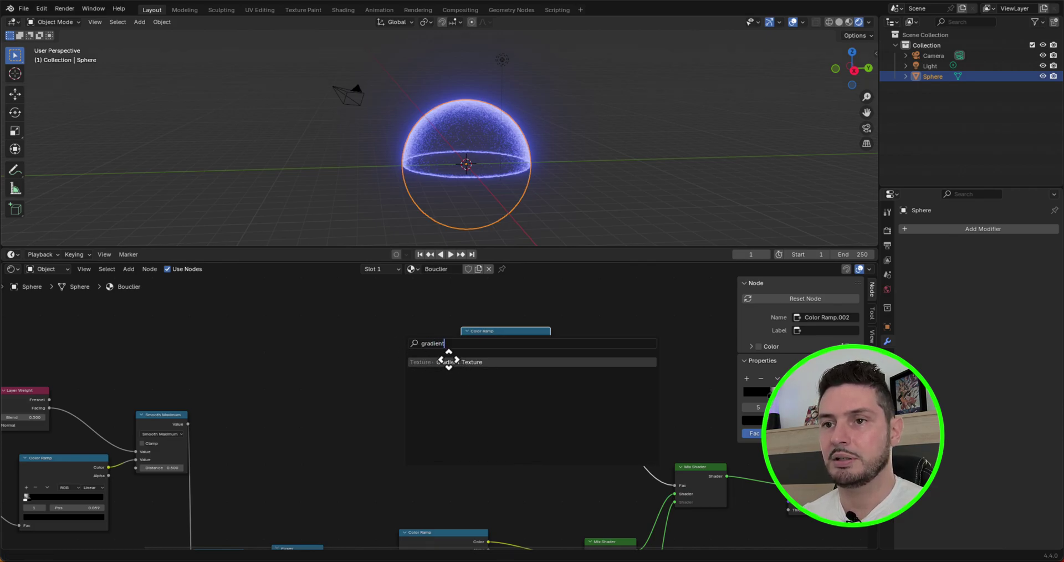
pyautogui.press('Return')
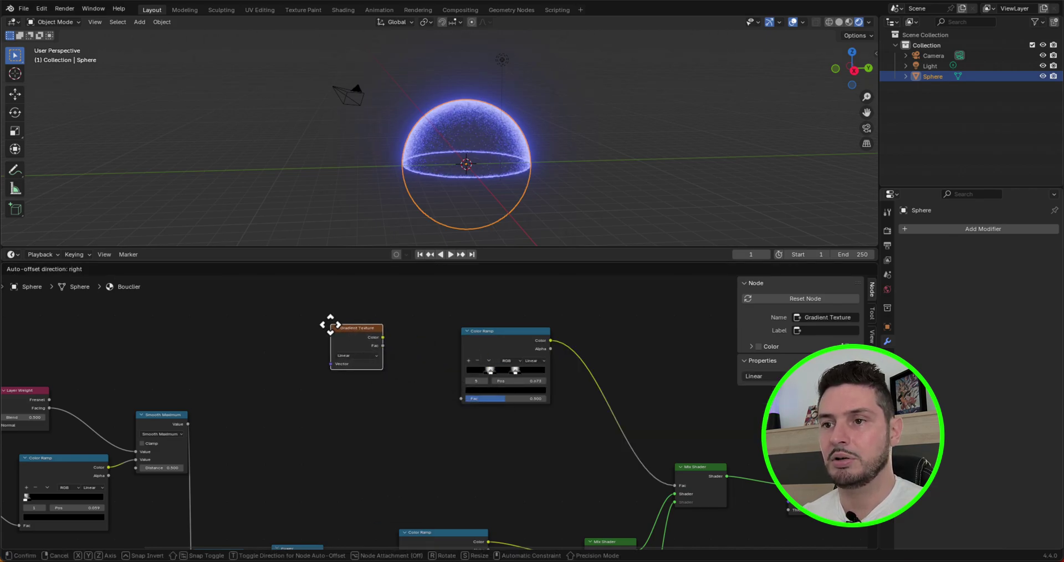
pyautogui.click(388, 359)
# - Link the Gradient Texture's Color output to the Color Ramp's Fac and set the gradient type to Spherical
pyautogui.scroll(2, 388, 359)
pyautogui.moveTo(473, 406); pyautogui.dragTo(480, 413)
pyautogui.scroll(2, 366, 359)
pyautogui.click(369, 360)
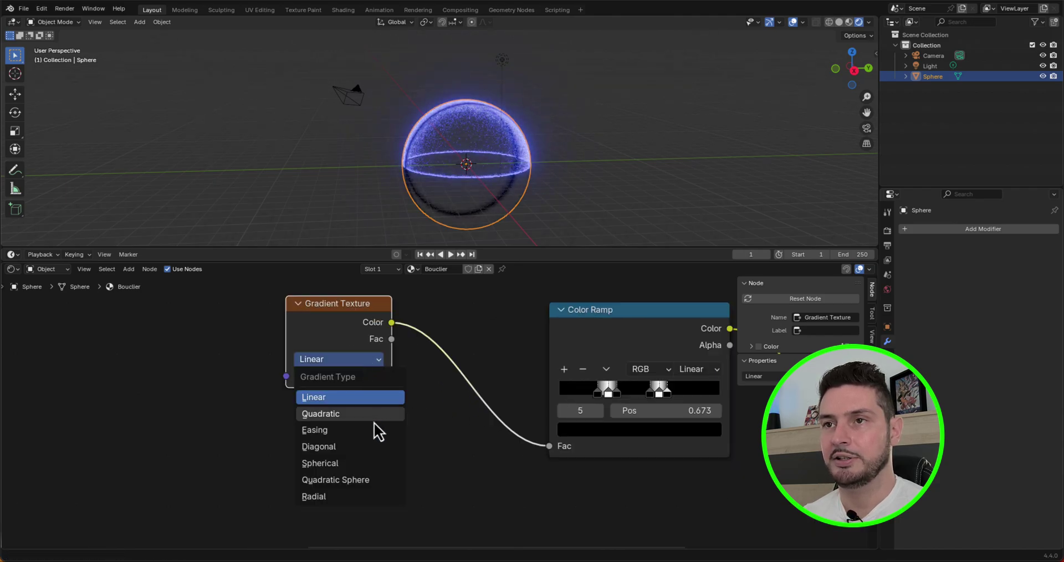
pyautogui.click(365, 464)
# - Move the Gradient Texture and its Color Ramp higher, away from the other nodes
pyautogui.scroll(-3, 492, 431)
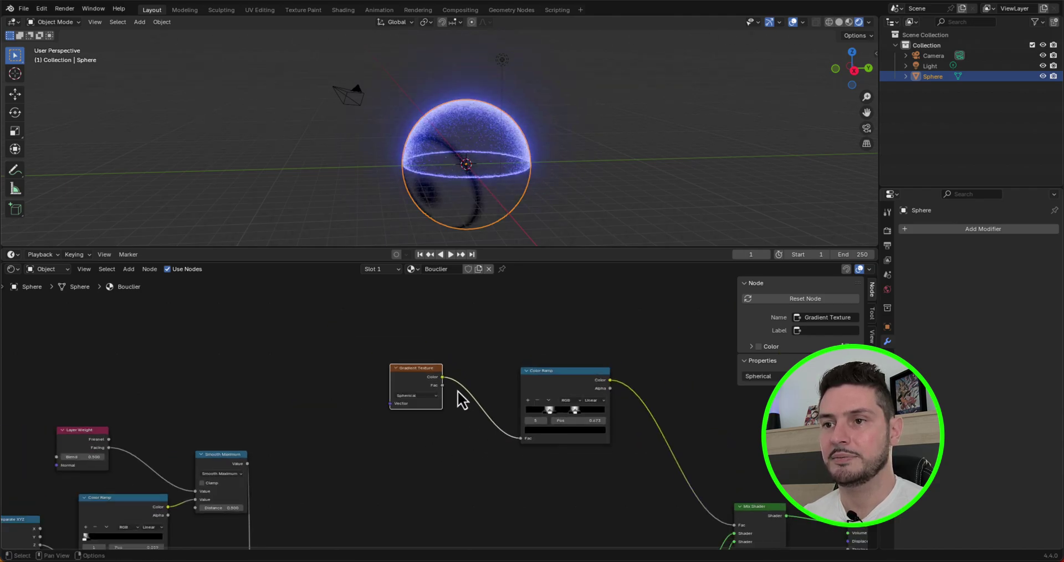
pyautogui.moveTo(423, 372); pyautogui.dragTo(428, 343)
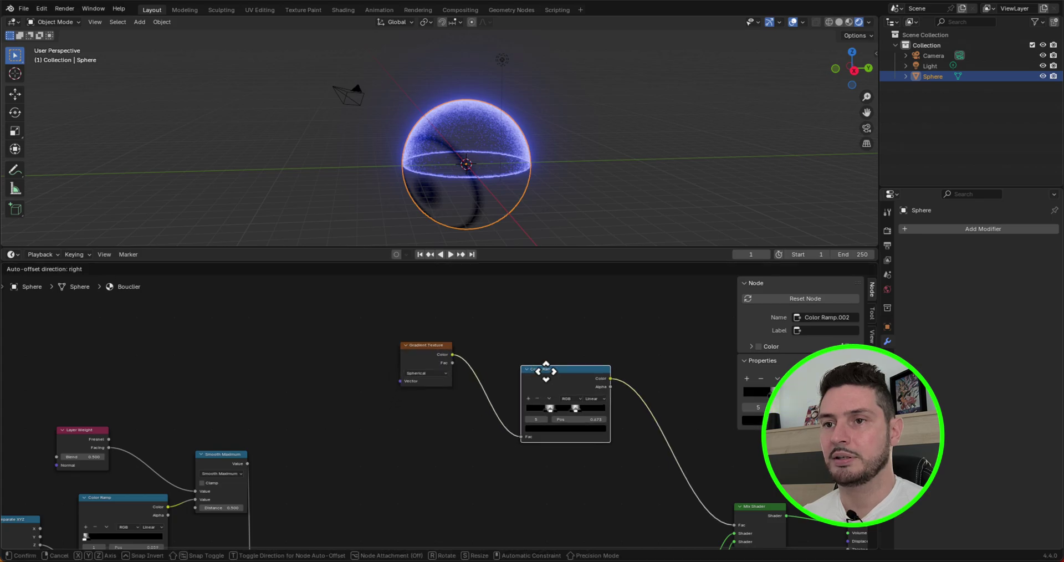
pyautogui.moveTo(546, 369); pyautogui.dragTo(555, 344)
pyautogui.click(429, 351)
# - Duplicate the Texture Coordinate node that feeds Separate XYZ and place the copy ahead of the Gradient Texture
pyautogui.scroll(-3, 391, 358)
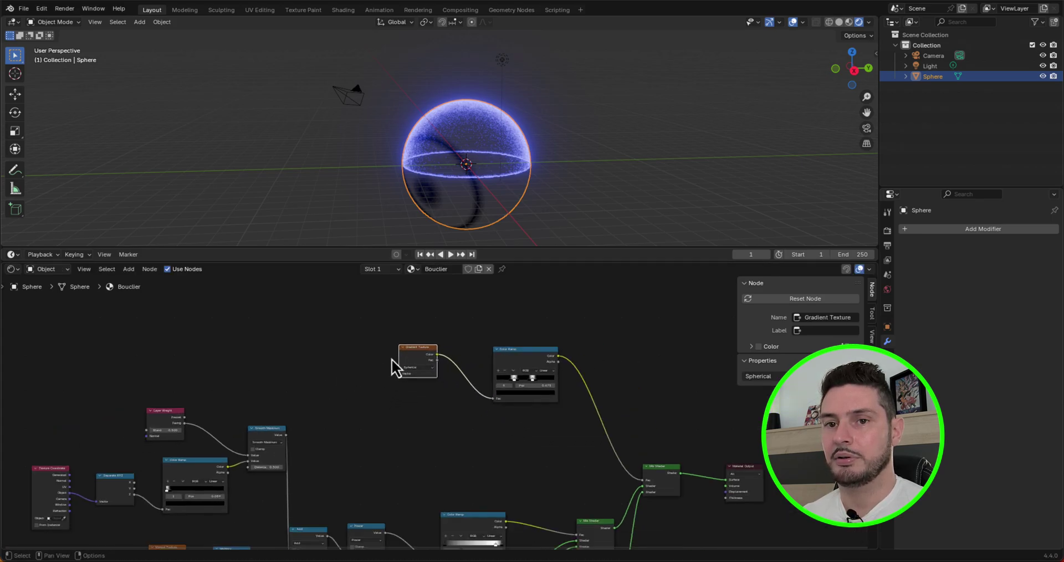
pyautogui.scroll(1, 198, 408)
pyautogui.scroll(1, 140, 462)
pyautogui.click(110, 441)
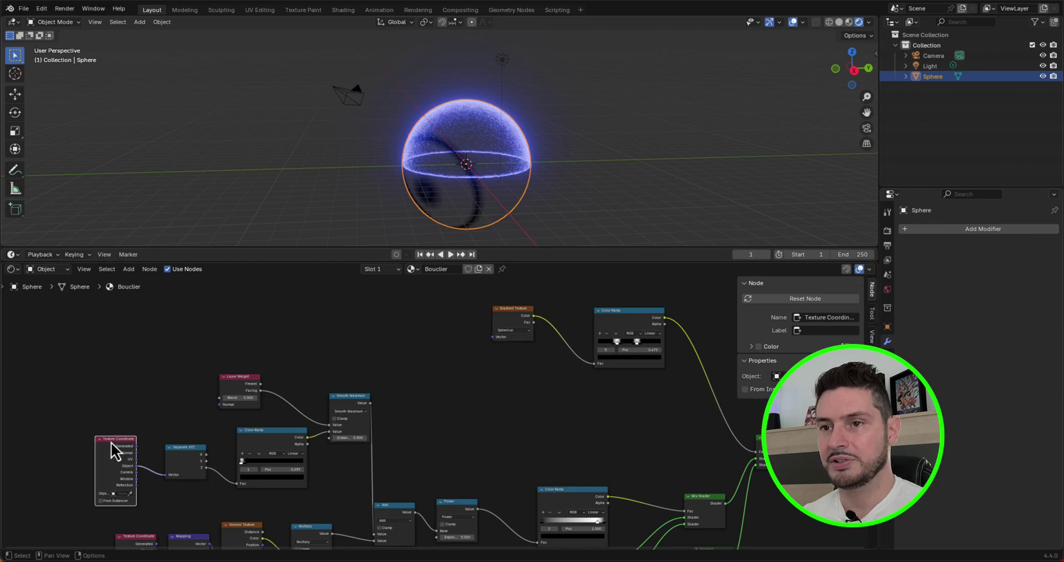
pyautogui.hotkey('shift', 'd')
pyautogui.click(428, 328)
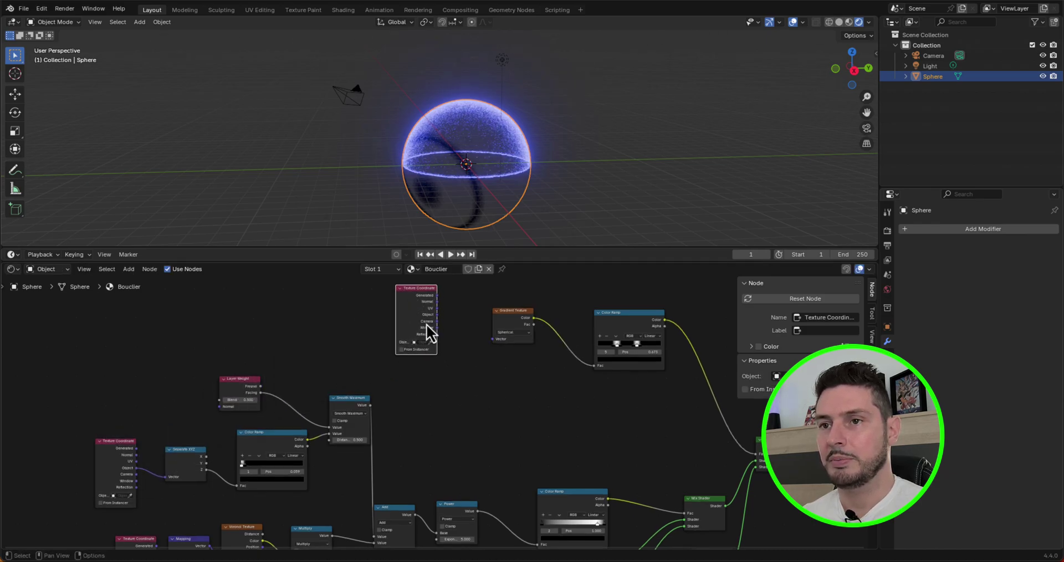
# - Link the copied Texture Coordinate's Object output to the Gradient Texture's Vector and move the copy farther away to leave room between them
pyautogui.scroll(3, 427, 324)
pyautogui.moveTo(428, 300)
pyautogui.mouseDown()
pyautogui.moveTo(541, 367)
pyautogui.moveTo(532, 347)
pyautogui.mouseUp()
pyautogui.scroll(-1, 292, 370)
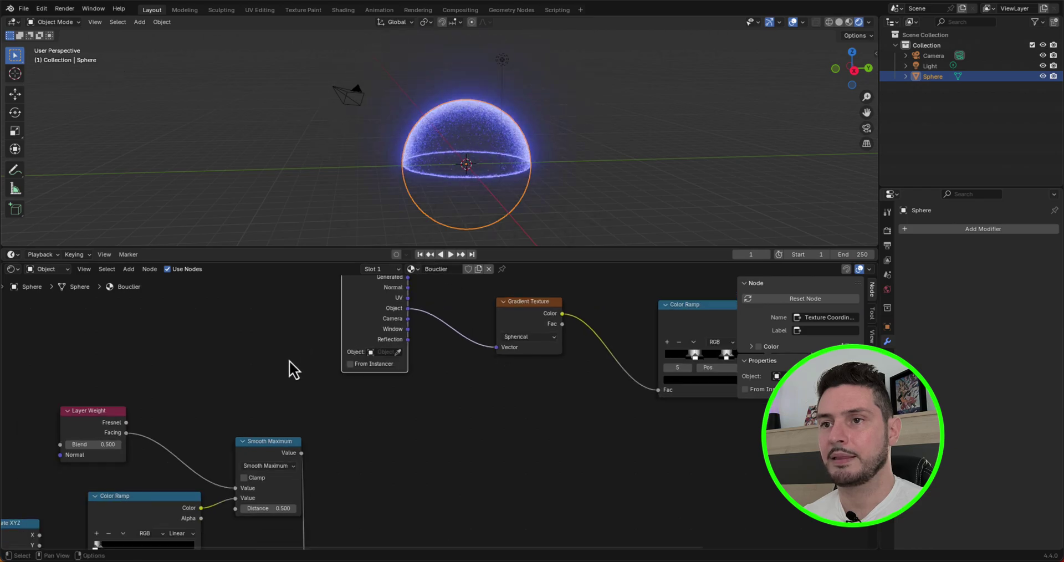
pyautogui.scroll(-2, 342, 411)
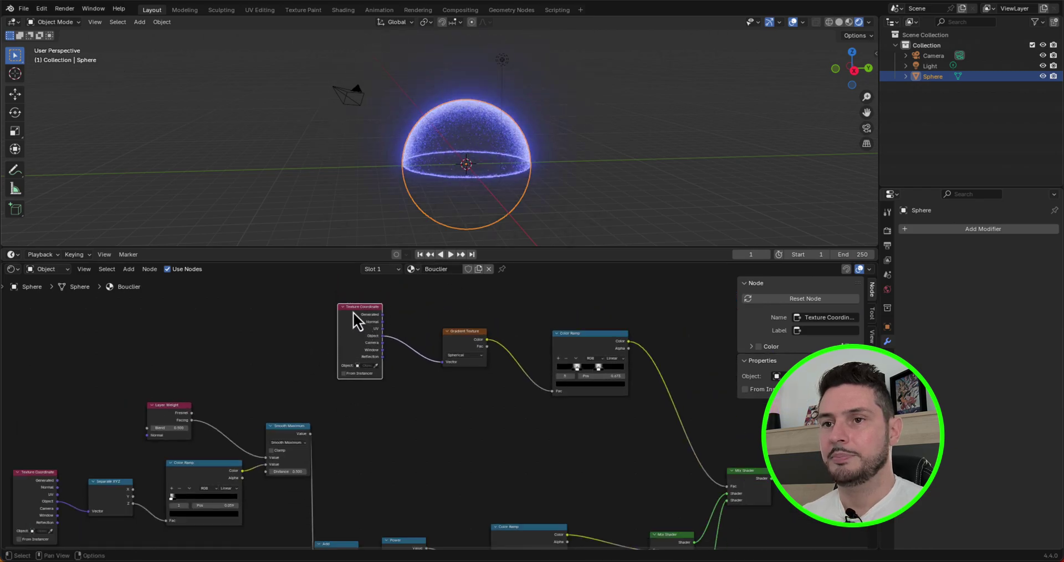
pyautogui.moveTo(357, 321); pyautogui.dragTo(317, 319)
# - Insert a Mix Color node between the Gradient Texture and the upper Color Ramp
pyautogui.scroll(2, 390, 407)
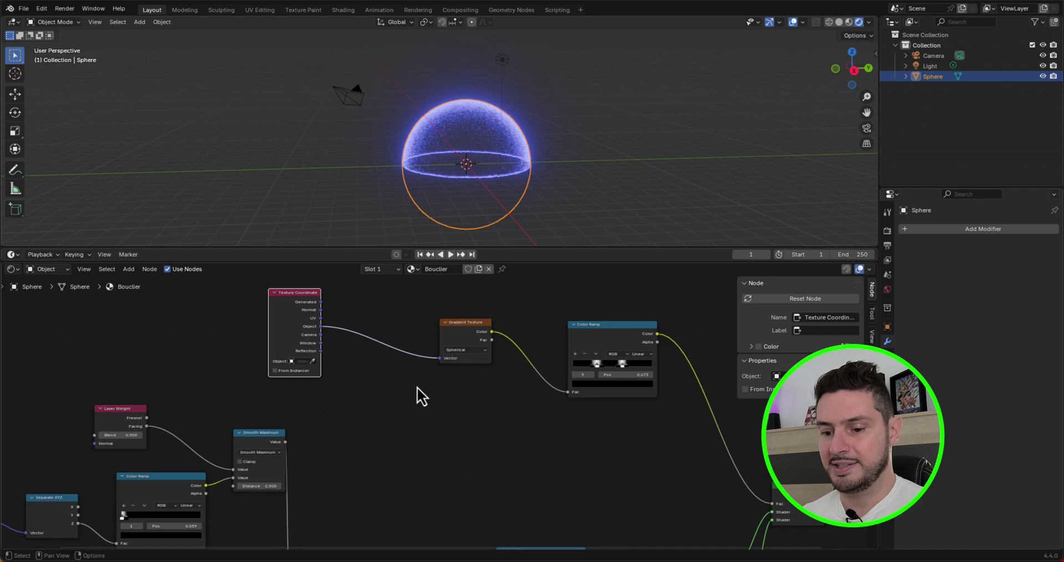
pyautogui.hotkey('shift', 'a')
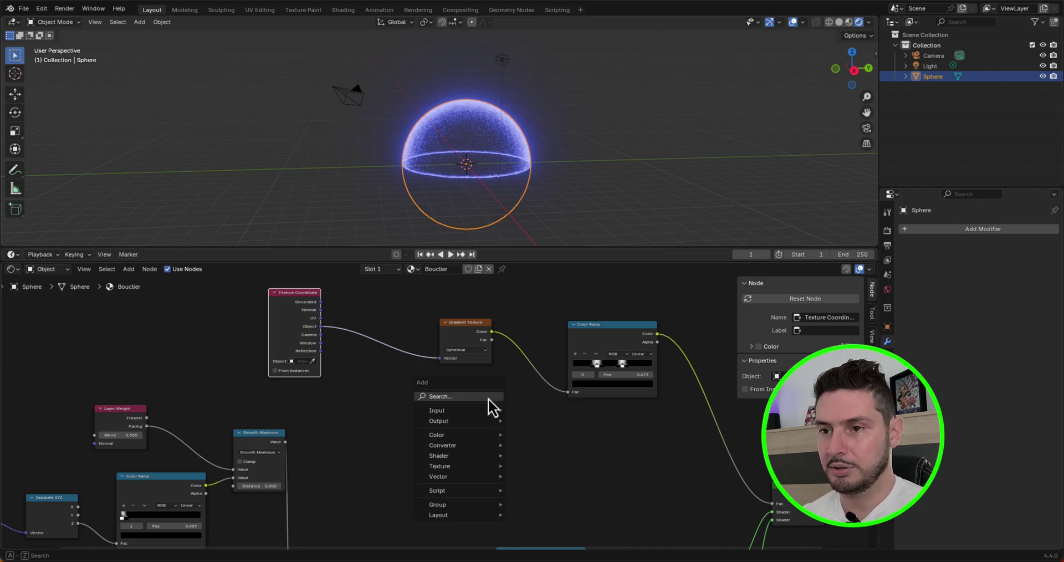
pyautogui.write('mix')
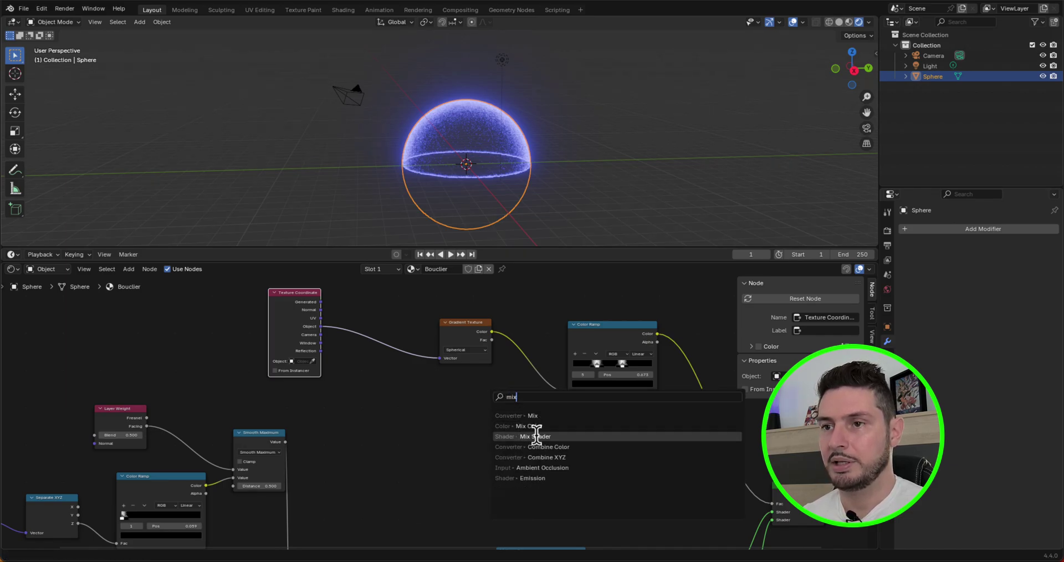
pyautogui.click(533, 426)
pyautogui.click(510, 346)
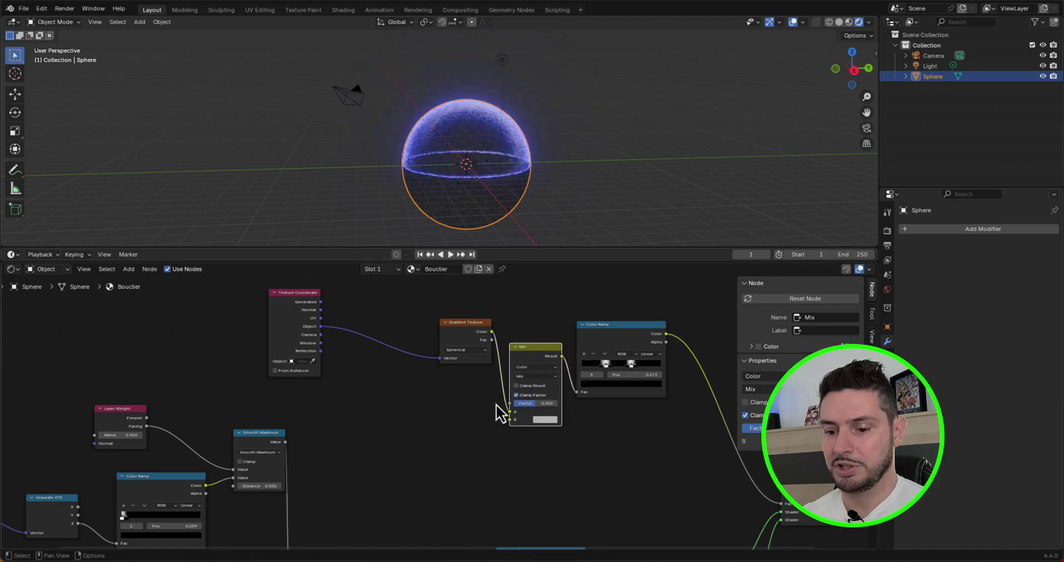
# - Add a Noise Texture node below the Gradient Texture
pyautogui.scroll(2, 497, 404)
pyautogui.hotkey('shift', 'a')
pyautogui.write('nois')
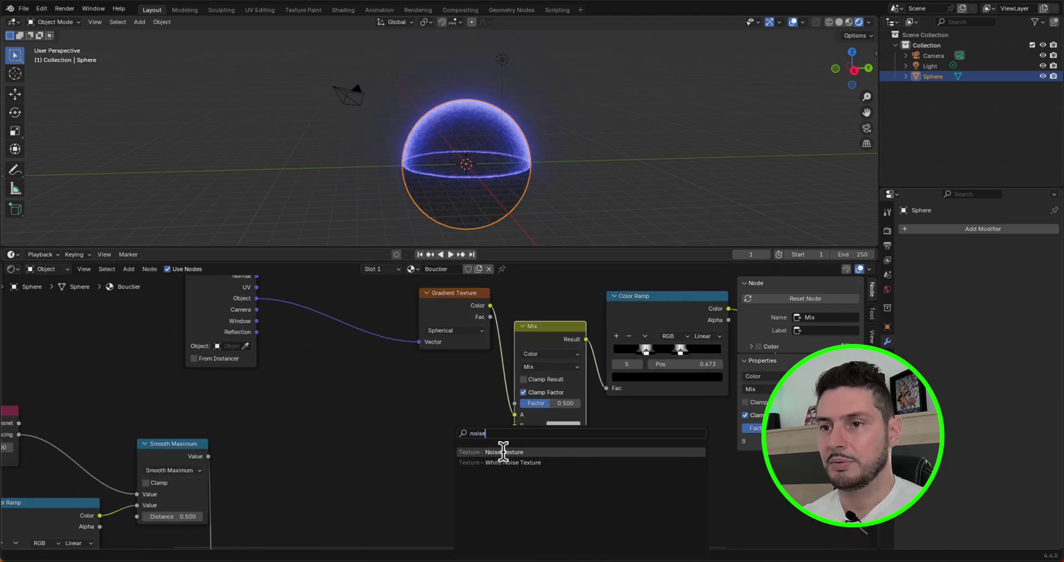
pyautogui.write('e')
pyautogui.click(503, 451)
pyautogui.click(359, 390)
# - Link the Noise Texture's Color output to the Mix node's B input and move the Gradient Texture slightly away from the Mix node
pyautogui.moveTo(464, 422); pyautogui.dragTo(513, 426)
pyautogui.moveTo(467, 302); pyautogui.dragTo(444, 304)
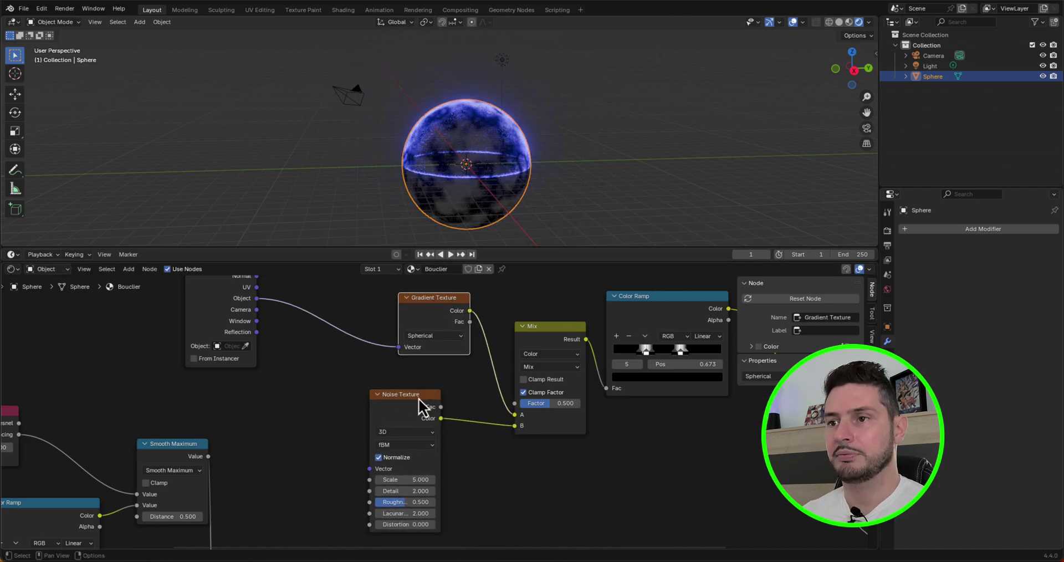
pyautogui.scroll(-1, 417, 398)
pyautogui.scroll(-5, 417, 398)
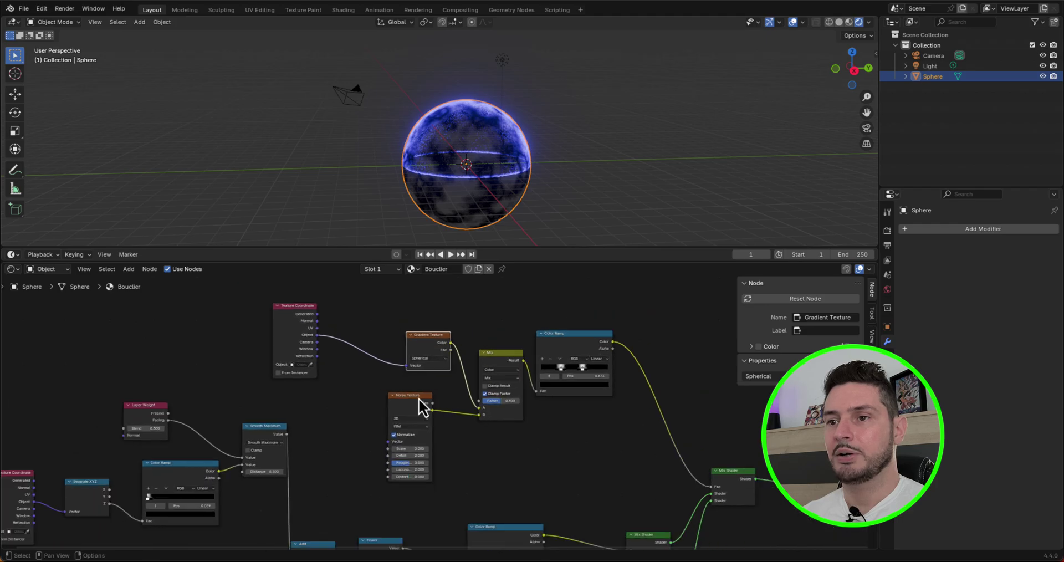
# - Add a Plain Axes empty at the centre of the sphere
pyautogui.scroll(3, 407, 401)
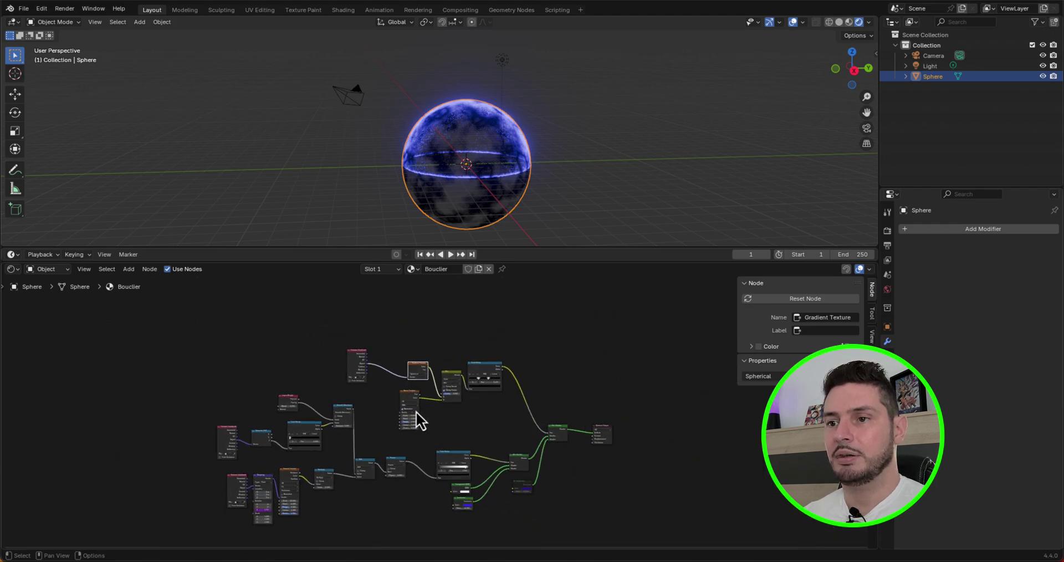
pyautogui.scroll(-2, 397, 408)
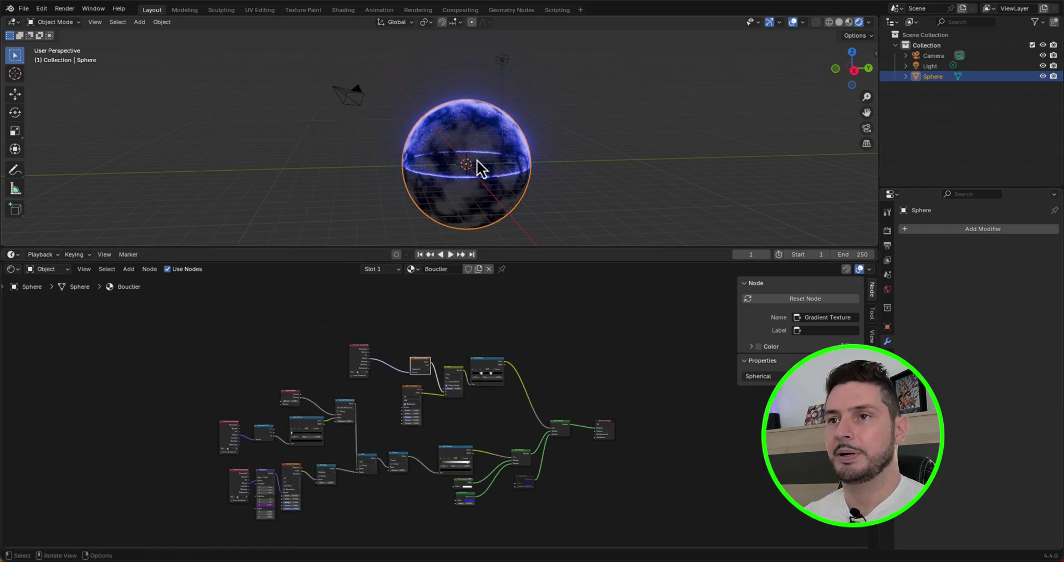
pyautogui.moveTo(534, 171); pyautogui.dragTo(560, 159, button='middle')
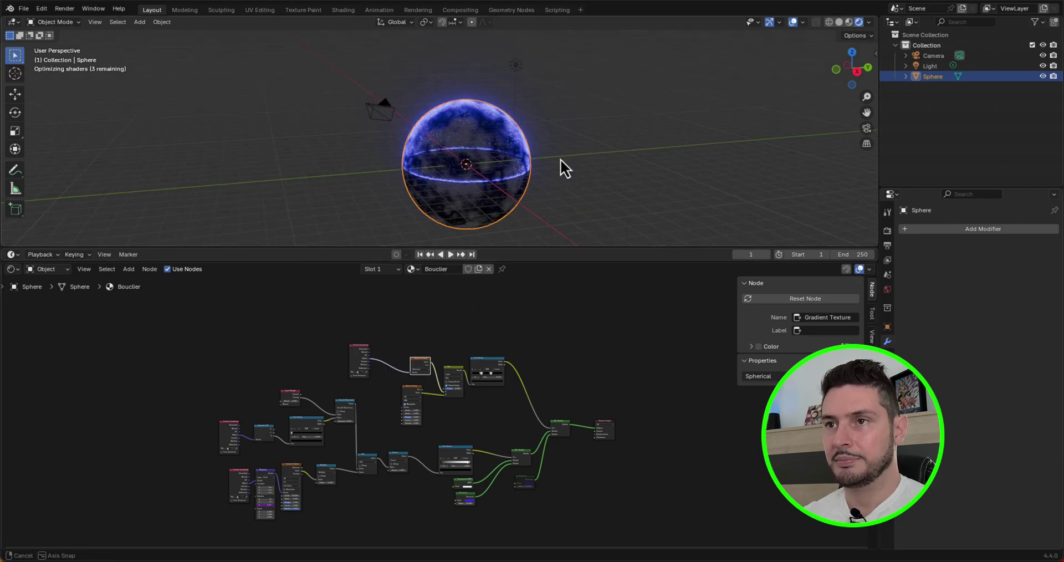
pyautogui.hotkey('shift', 'a')
pyautogui.moveTo(555, 198)
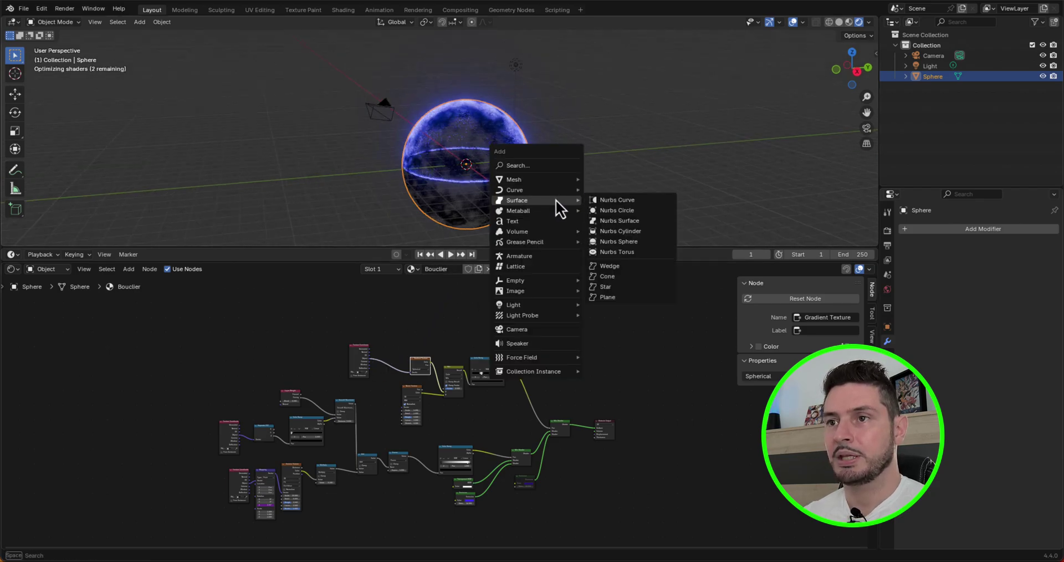
pyautogui.moveTo(564, 282)
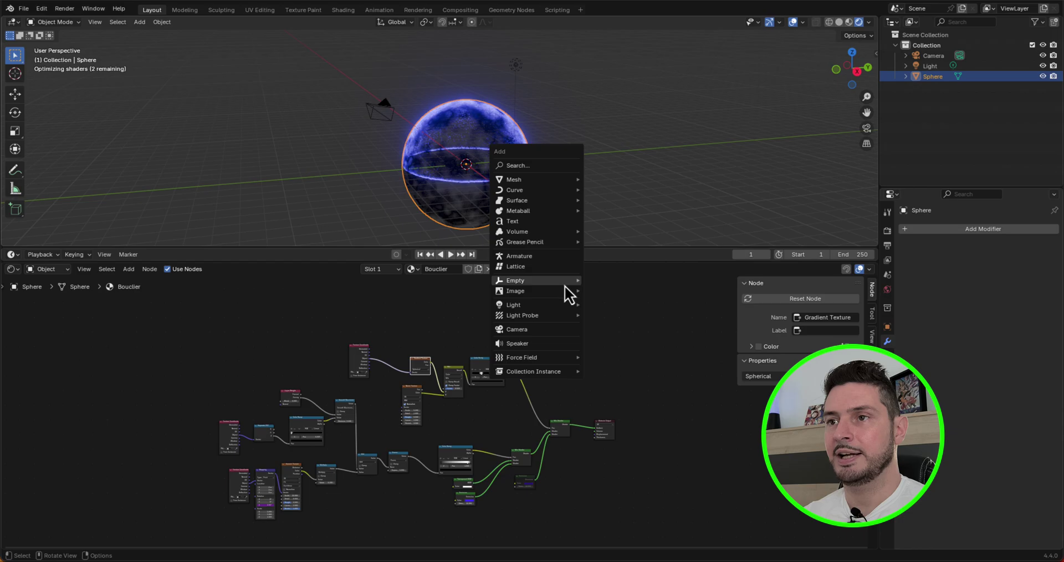
pyautogui.click(623, 283)
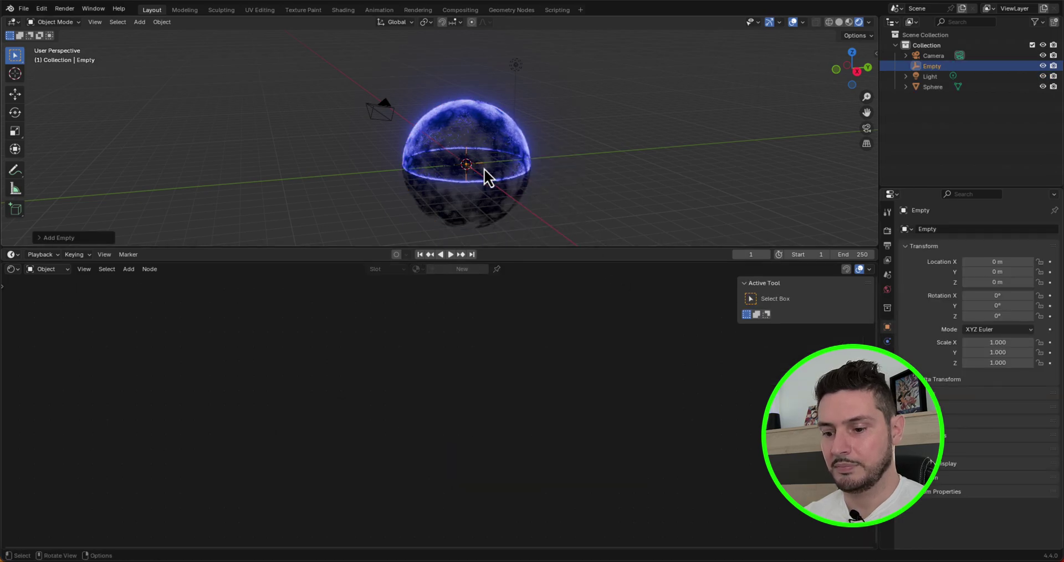
# - Move the empty just outside the sphere's upper side, to about X 0.17 m, Y 3.80 m, Z 1.72 m
pyautogui.moveTo(487, 174); pyautogui.dragTo(464, 171, button='middle')
pyautogui.press('g')
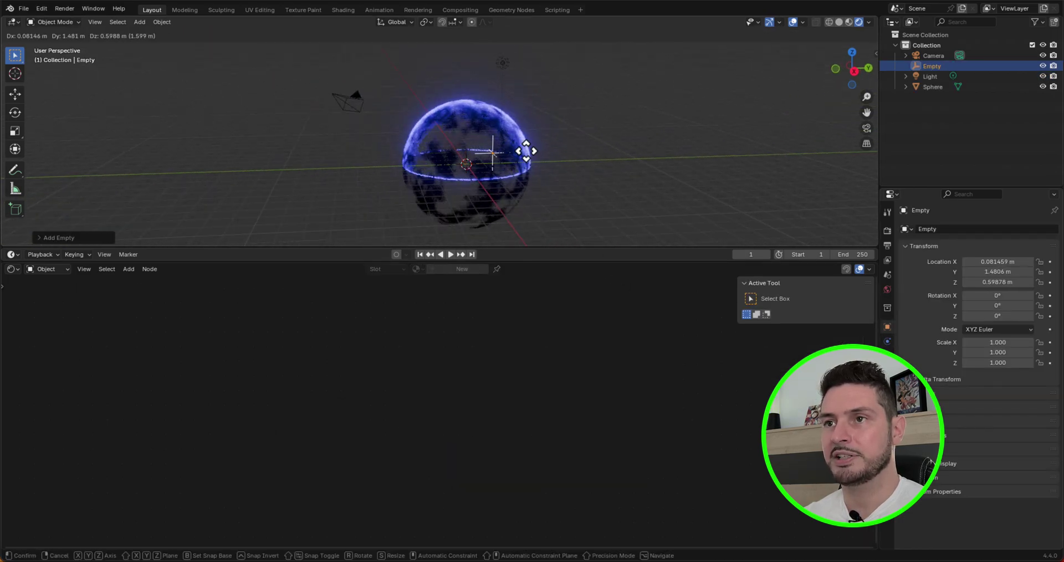
pyautogui.scroll(3, 548, 149)
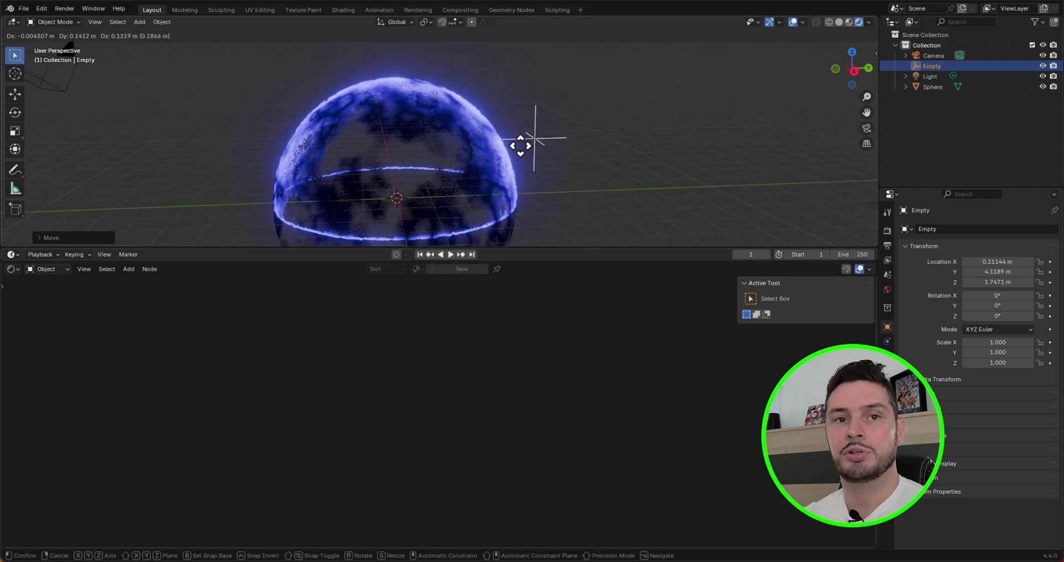
pyautogui.click(525, 143)
# - Reselect the sphere and shift the upper node group, from Texture Coordinate to Color Ramp, clear of the lower nodes
pyautogui.click(454, 178)
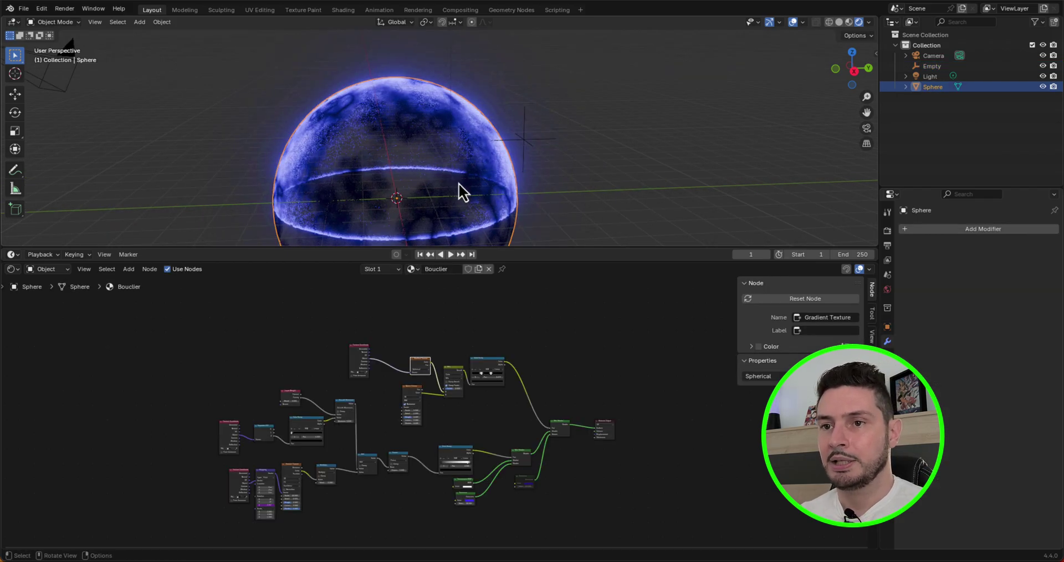
pyautogui.scroll(4, 434, 433)
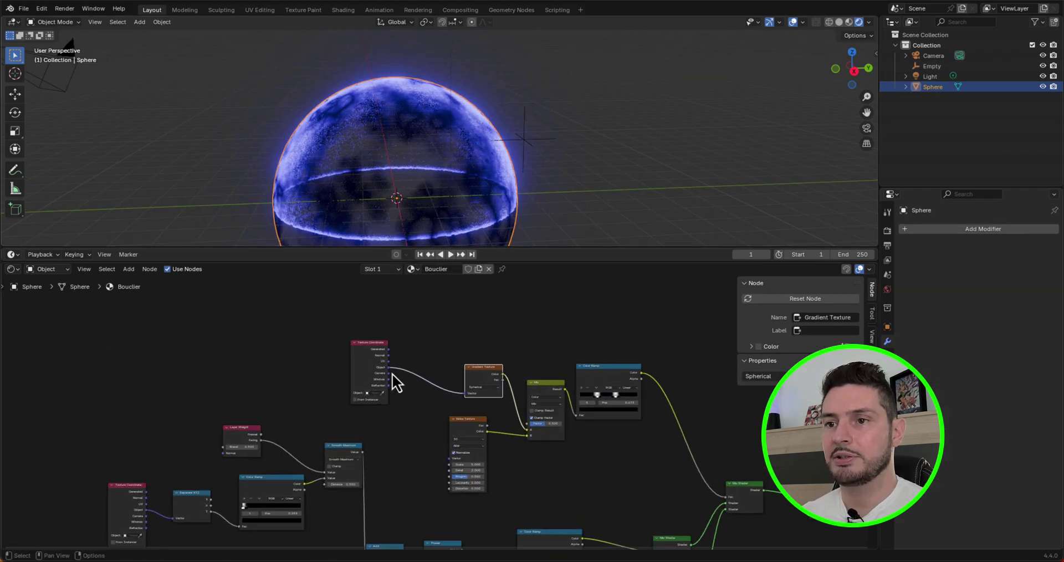
pyautogui.scroll(-2, 391, 373)
pyautogui.moveTo(311, 293); pyautogui.dragTo(540, 408)
pyautogui.press('g')
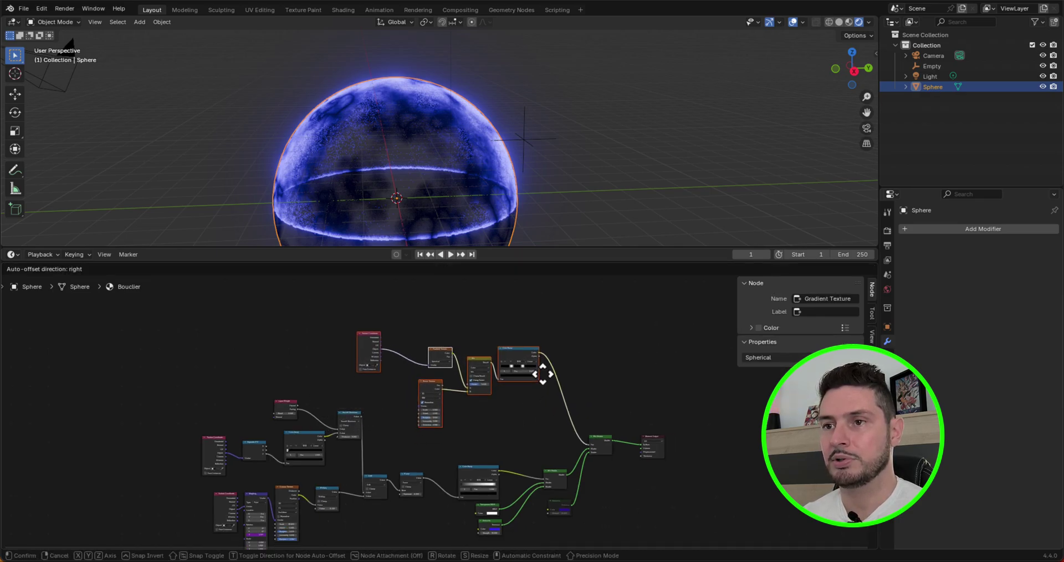
pyautogui.click(532, 383)
# - Assign the empty as the reference Object of the upper Texture Coordinate node and nudge that node closer to the Gradient Texture
pyautogui.scroll(2, 424, 373)
pyautogui.scroll(4, 340, 365)
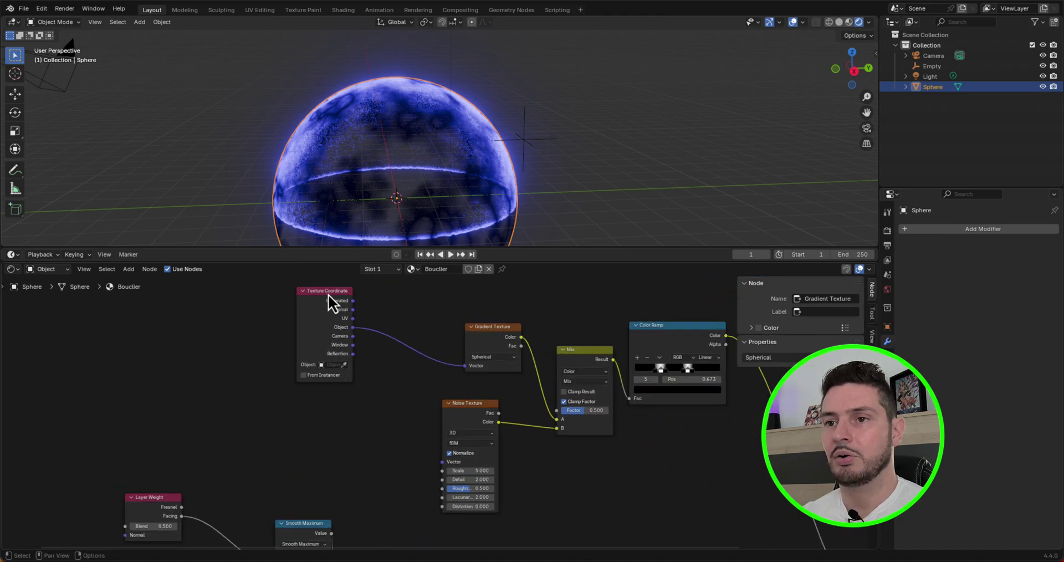
pyautogui.moveTo(328, 294); pyautogui.dragTo(366, 310)
pyautogui.scroll(2, 423, 387)
pyautogui.scroll(2, 363, 399)
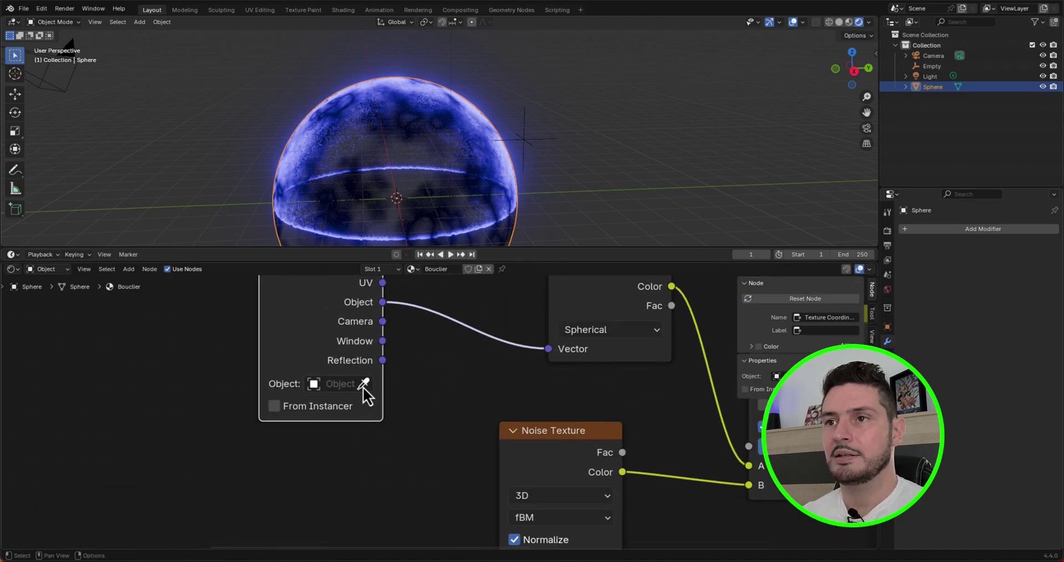
pyautogui.click(365, 383)
pyautogui.click(537, 137)
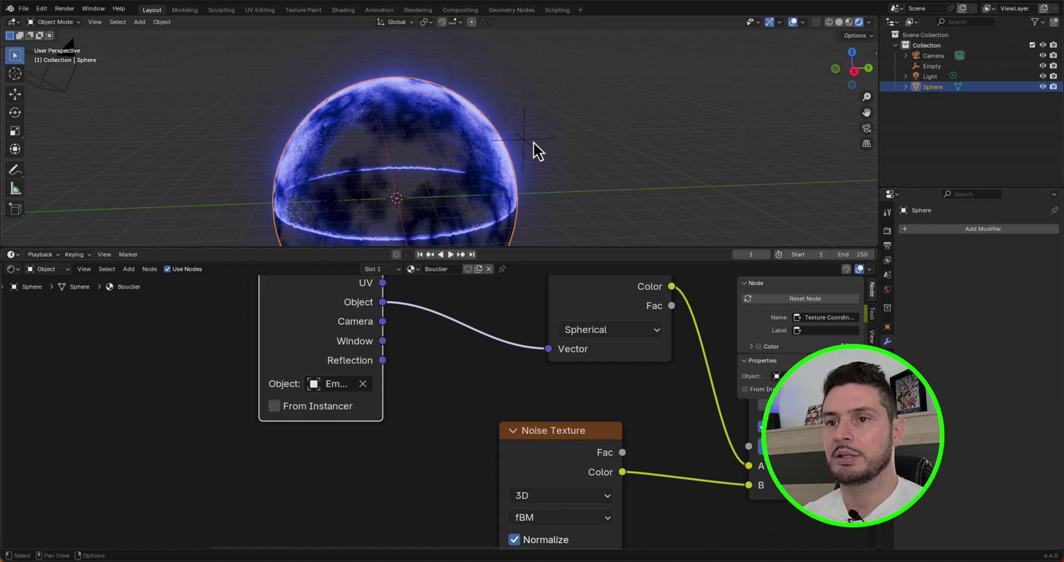
# - Unmute the second Emission node feeding the final Mix Shader
pyautogui.scroll(-10, 282, 388)
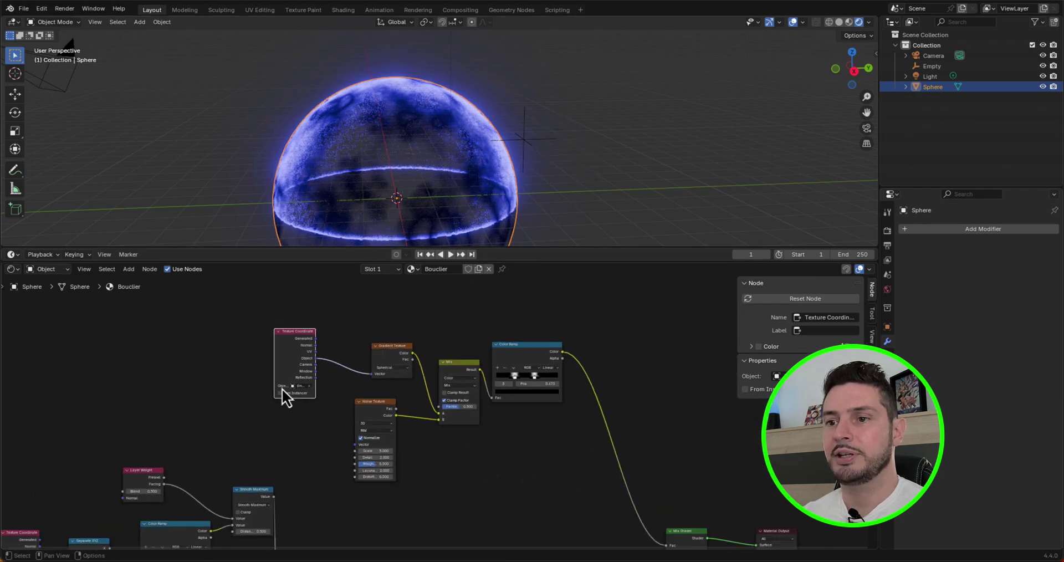
pyautogui.scroll(5, 474, 460)
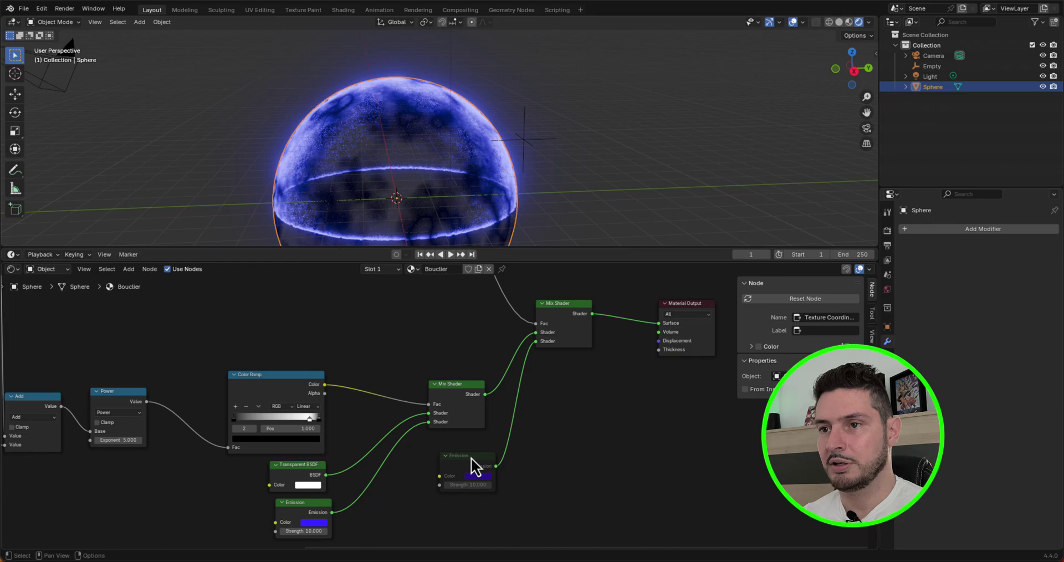
pyautogui.click(471, 457)
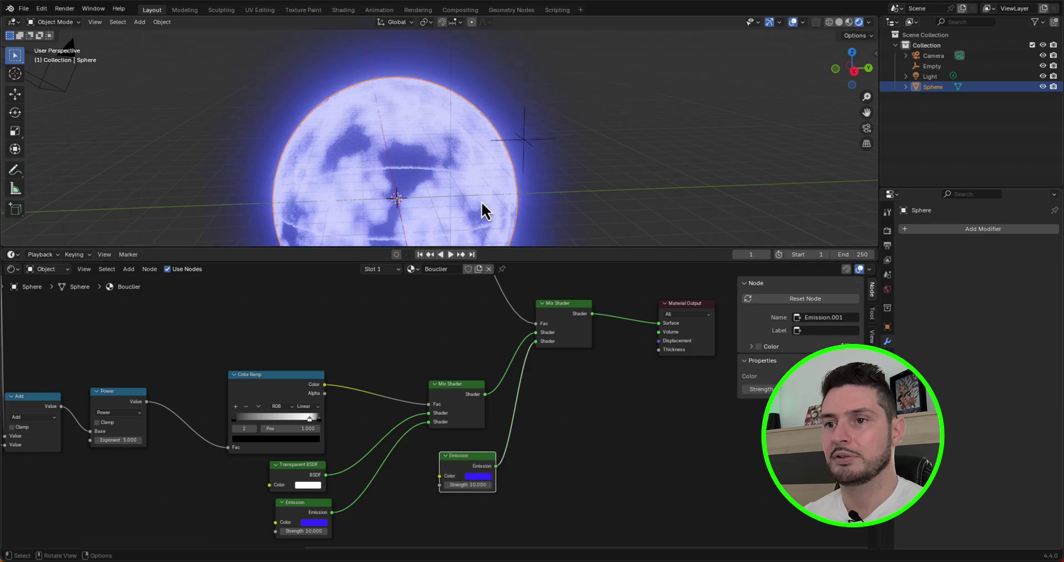
# - Reposition the upper Color Ramp's stops to confine the glow to small areas, placing stop 3 at 0.589
pyautogui.scroll(-6, 423, 444)
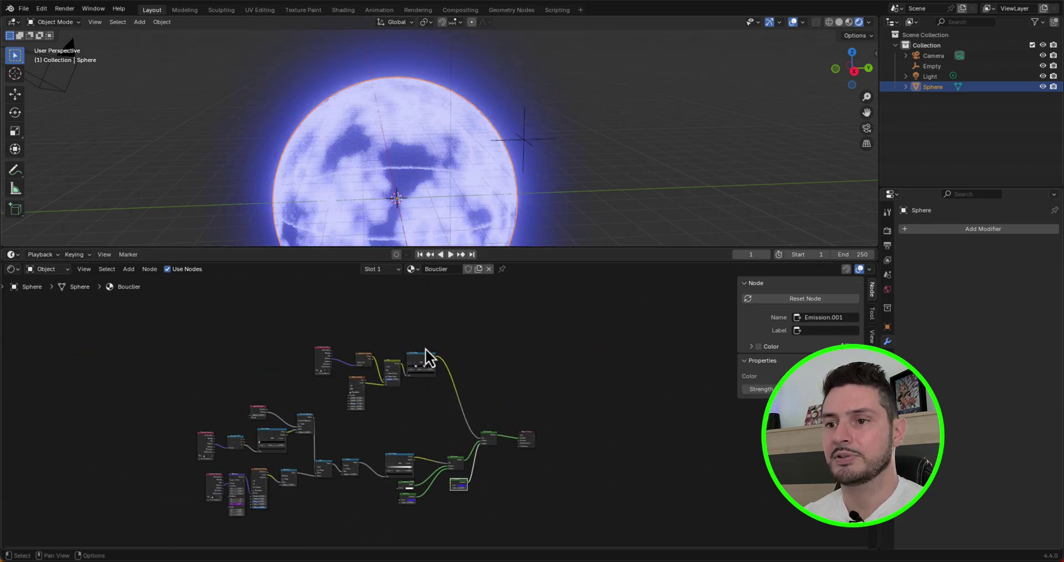
pyautogui.scroll(7, 424, 348)
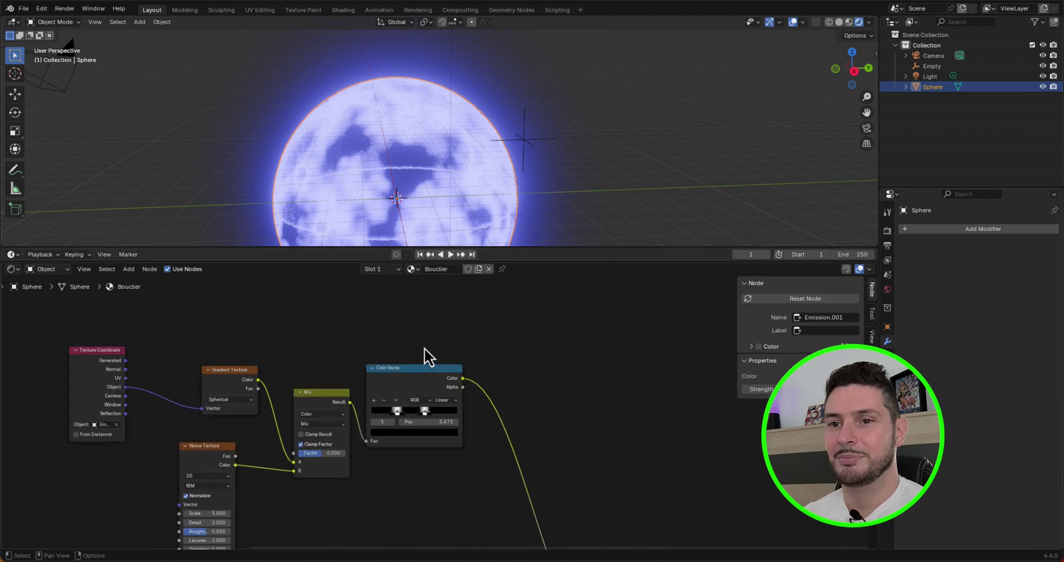
pyautogui.scroll(-2, 411, 390)
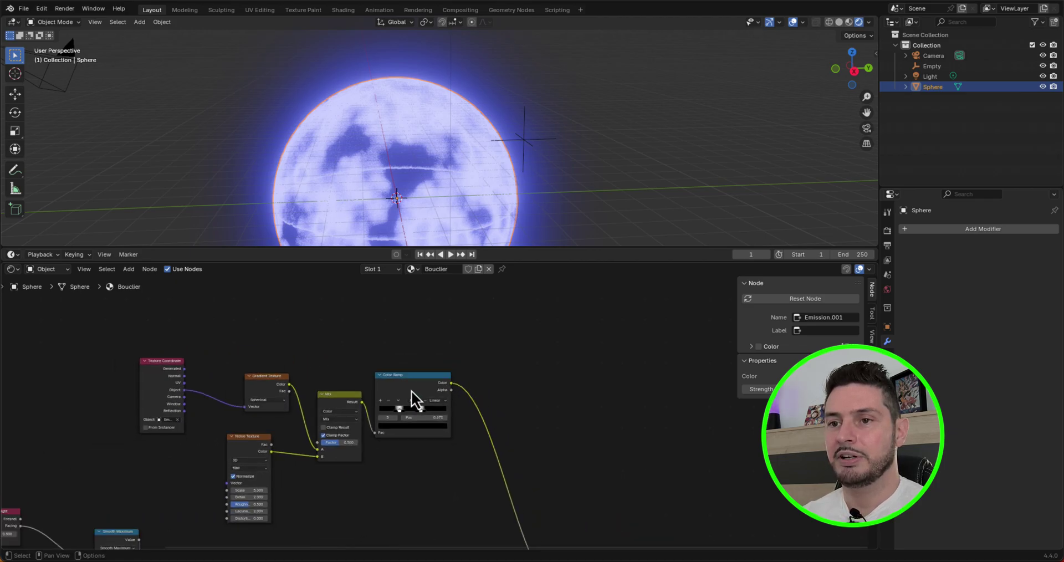
pyautogui.scroll(7, 412, 390)
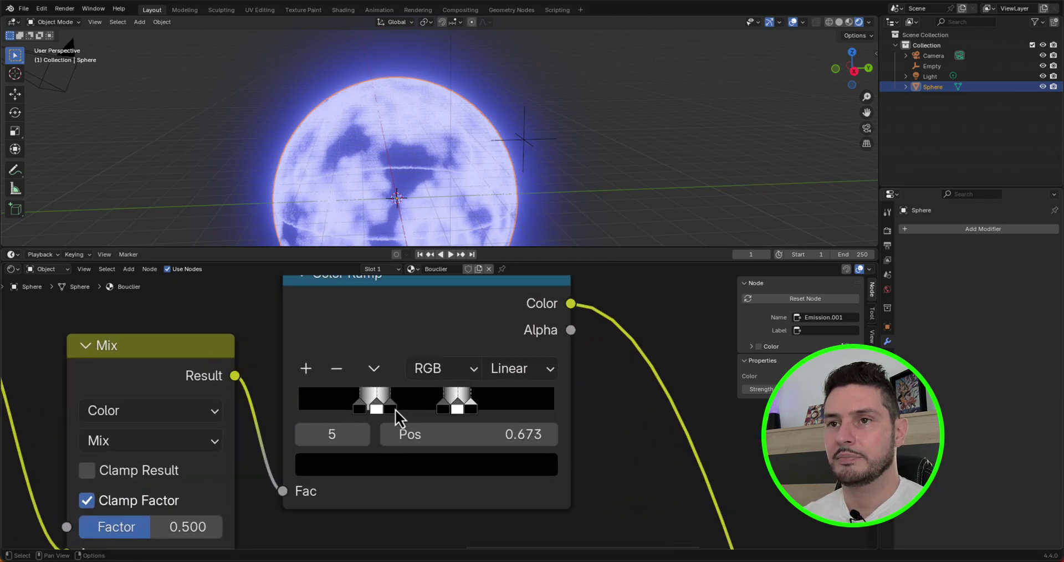
pyautogui.moveTo(395, 410)
pyautogui.mouseDown()
pyautogui.moveTo(408, 414)
pyautogui.moveTo(374, 410)
pyautogui.moveTo(387, 411)
pyautogui.mouseUp()
pyautogui.moveTo(469, 408); pyautogui.dragTo(464, 410)
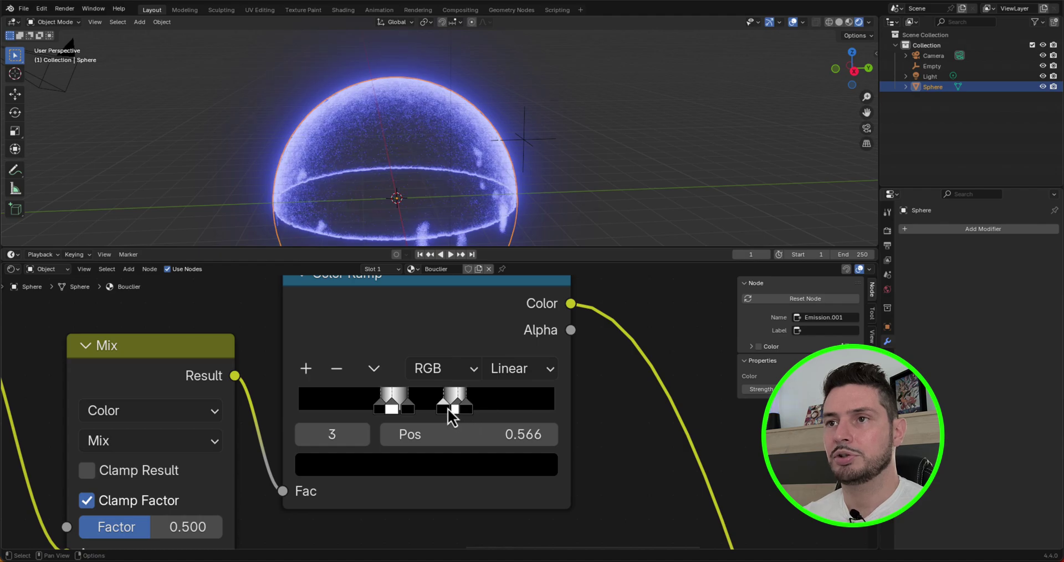
pyautogui.moveTo(447, 408); pyautogui.dragTo(451, 408)
# - Move the empty across the shield surface to test the impact glow, ending at about X 0.12 m, Y 3.80 m, Z 1.78 m
pyautogui.click(521, 135)
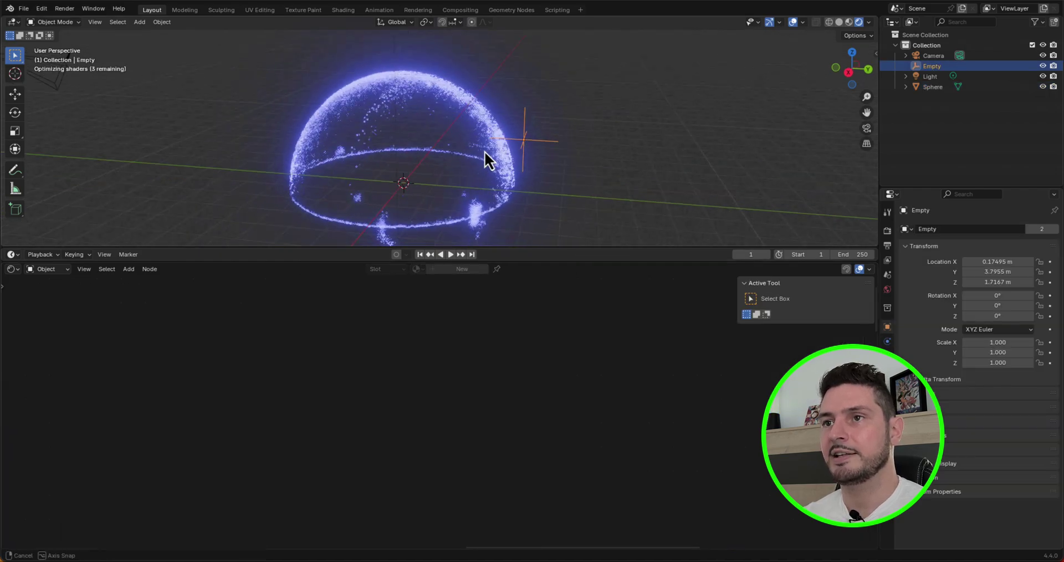
pyautogui.moveTo(483, 151)
pyautogui.mouseDown(button='middle')
pyautogui.moveTo(499, 165)
pyautogui.moveTo(499, 147)
pyautogui.mouseUp(button='middle')
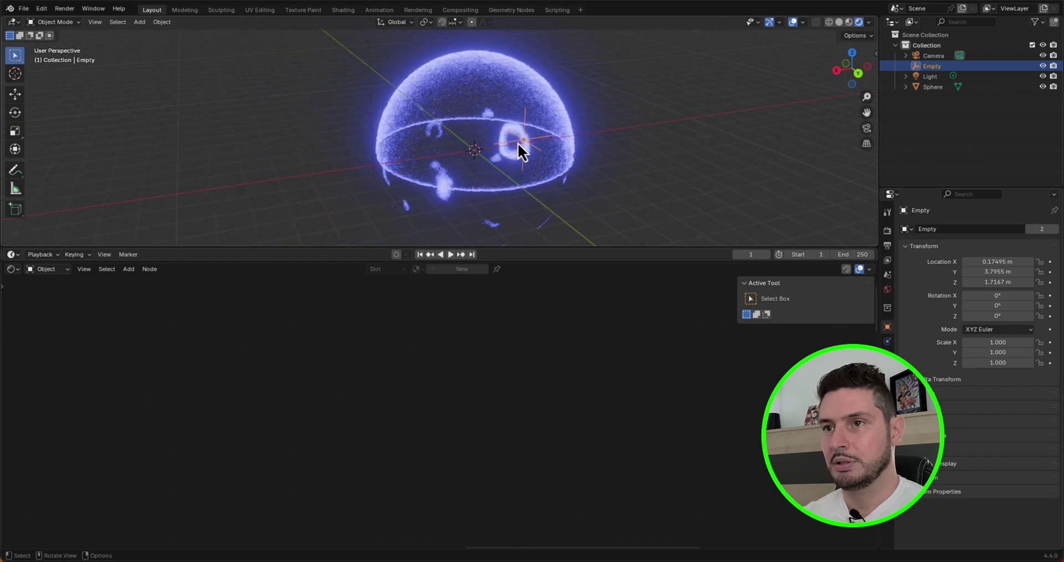
pyautogui.press('g')
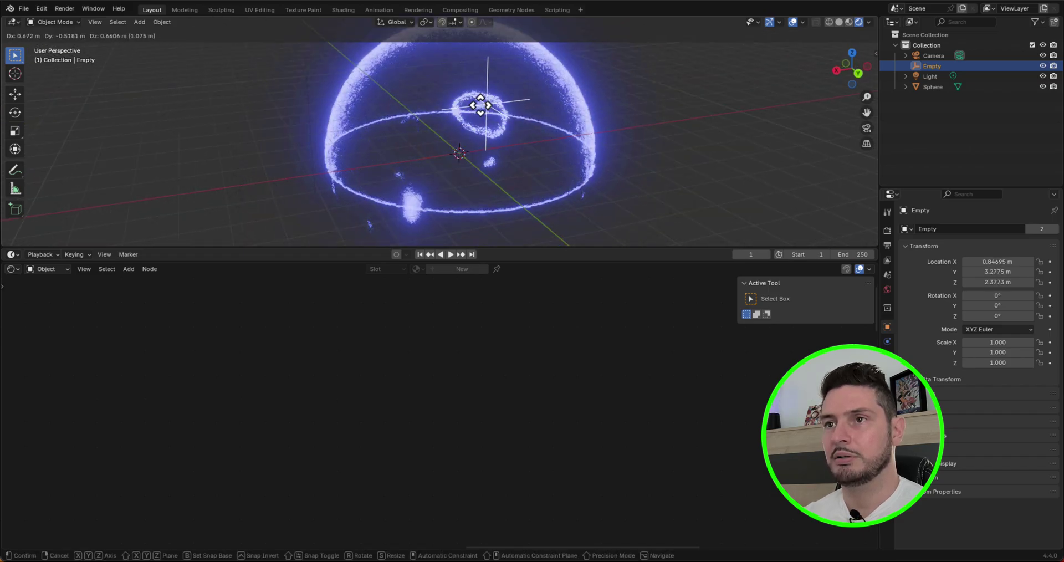
pyautogui.click(519, 139)
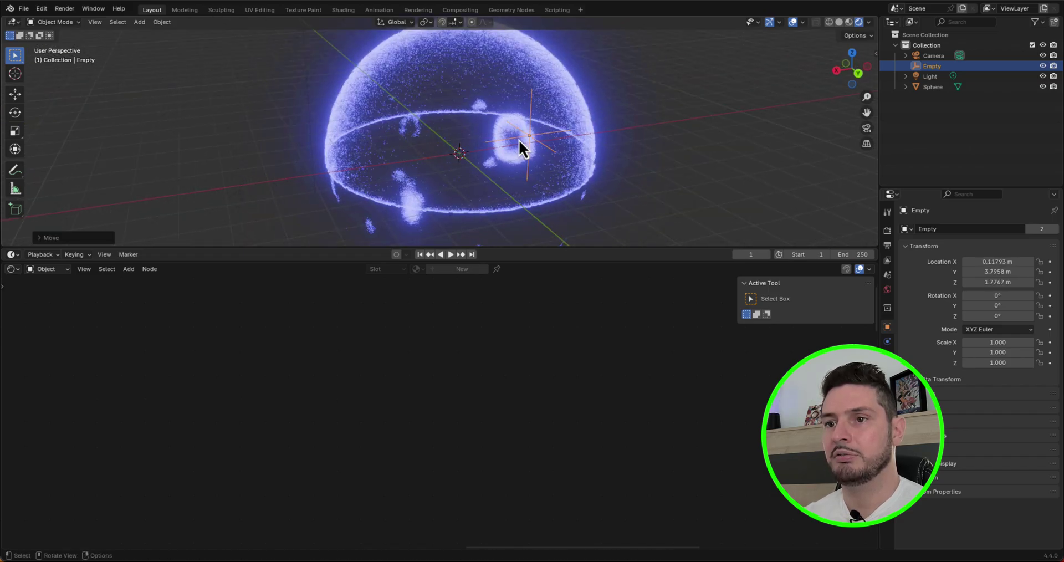
# - Reselect the sphere and even out the upper Color Ramp's two narrow white bands, with stop 0 at 0.400
pyautogui.click(464, 136)
pyautogui.scroll(-2, 436, 420)
pyautogui.scroll(2, 491, 404)
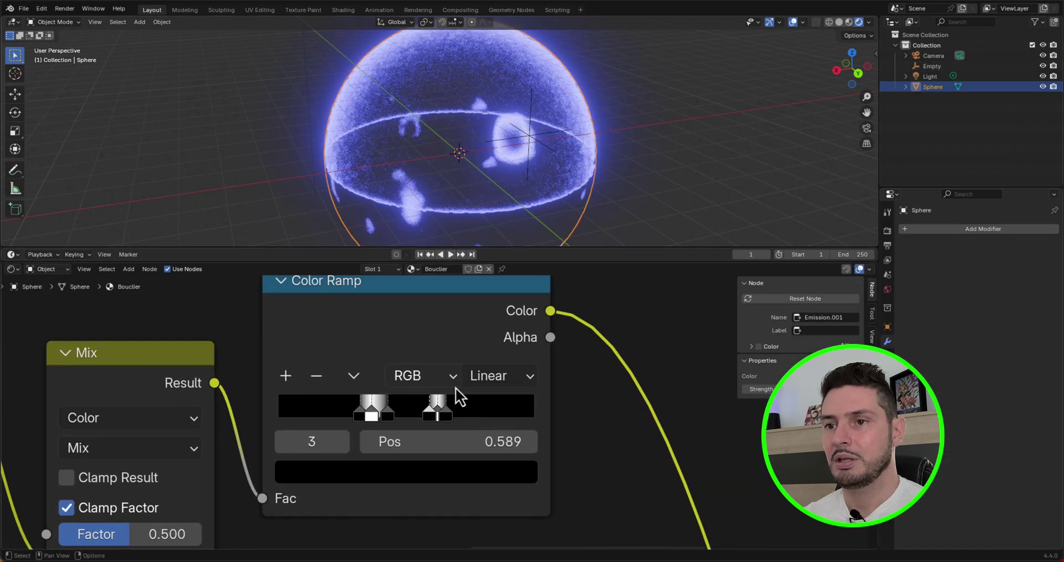
pyautogui.keyDown('ctrl'); pyautogui.moveTo(450, 417); pyautogui.dragTo(383, 416); pyautogui.keyUp('ctrl')
pyautogui.click(446, 417)
pyautogui.click(439, 418)
pyautogui.click(381, 417)
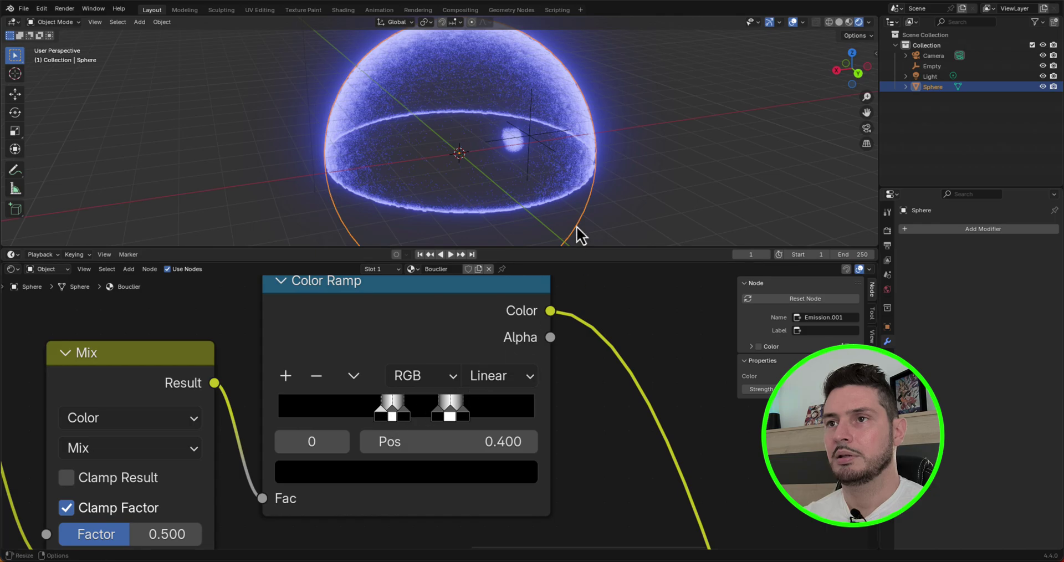
# - Move the empty closer to the shield surface, to about X 0.94 m, Y 3.15 m, Z 1.27 m, to form a ringed impact
pyautogui.moveTo(576, 225); pyautogui.dragTo(527, 214, button='middle')
pyautogui.click(588, 131)
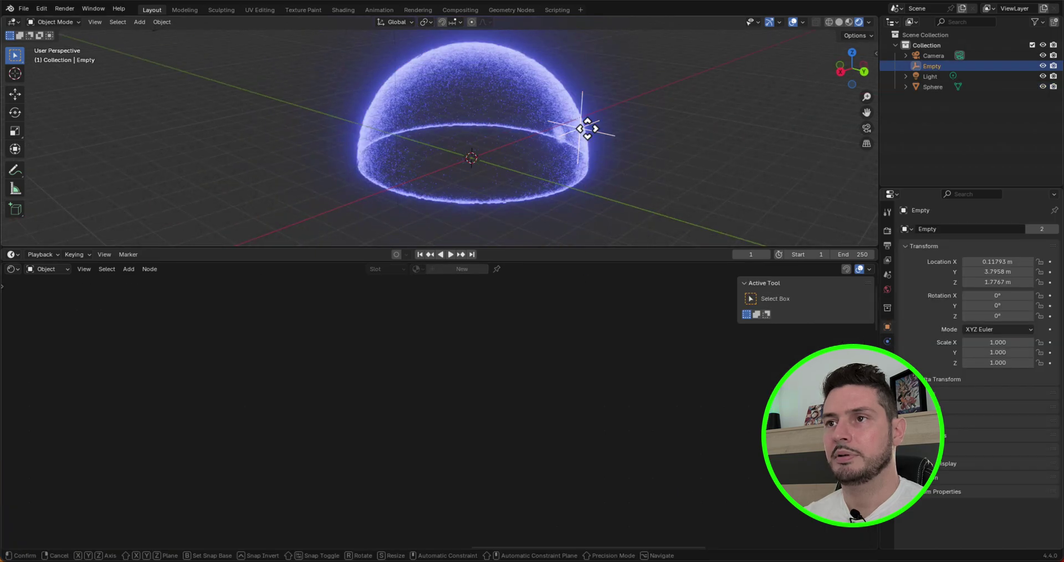
pyautogui.press('g')
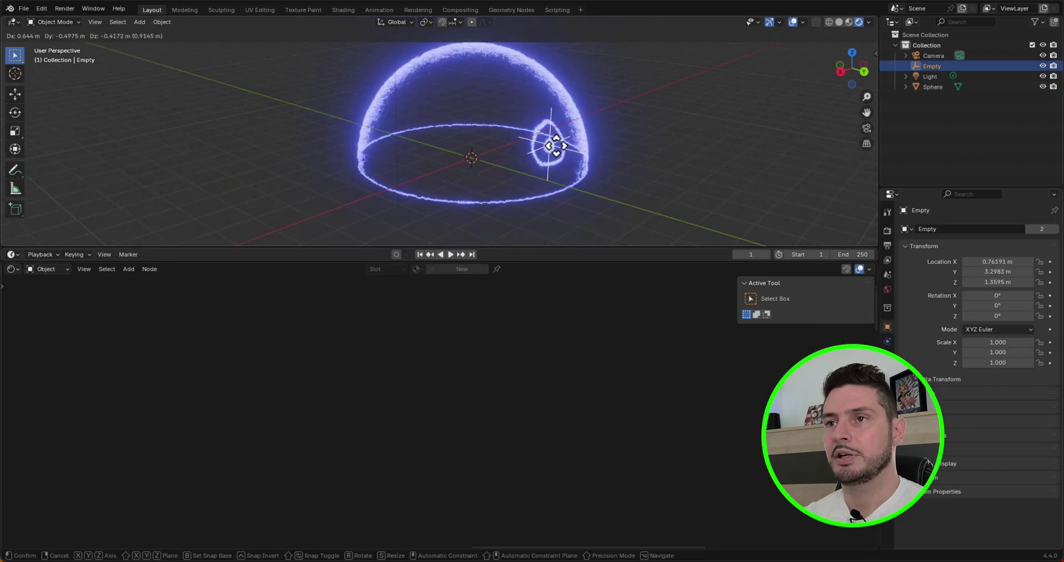
pyautogui.click(552, 148)
pyautogui.scroll(3, 554, 151)
pyautogui.click(554, 151)
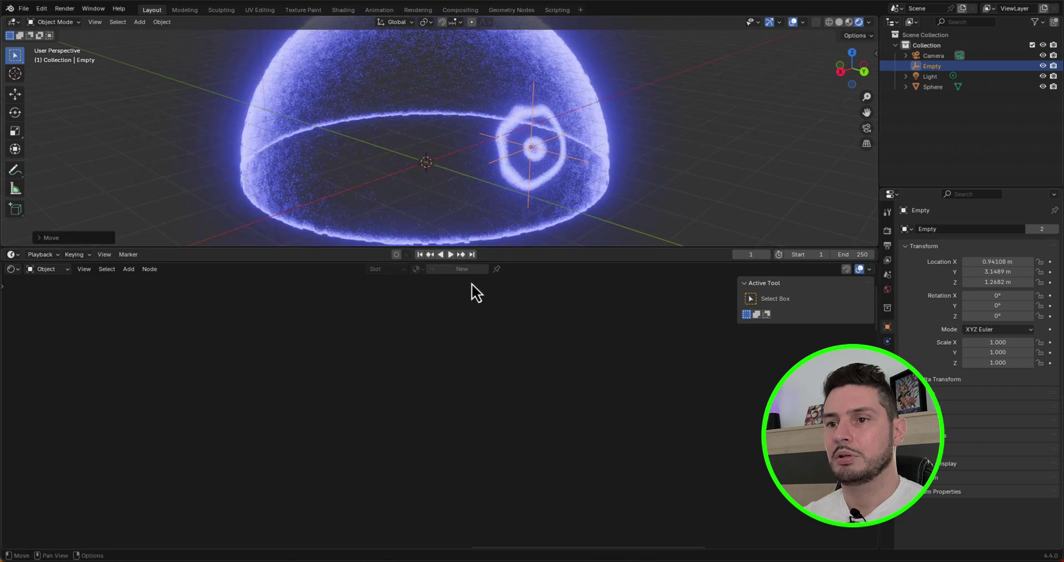
# - Reselect the sphere and widen the second white band of the upper Color Ramp, placing stop 5 at 0.727
pyautogui.scroll(-1, 377, 443)
pyautogui.scroll(1, 436, 412)
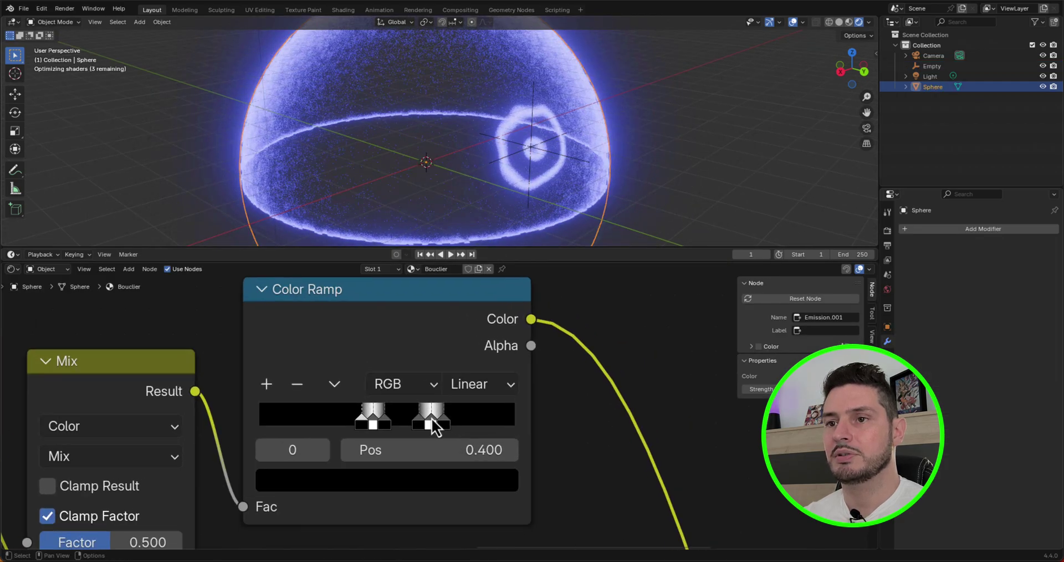
pyautogui.scroll(-1, 399, 432)
pyautogui.scroll(1, 441, 425)
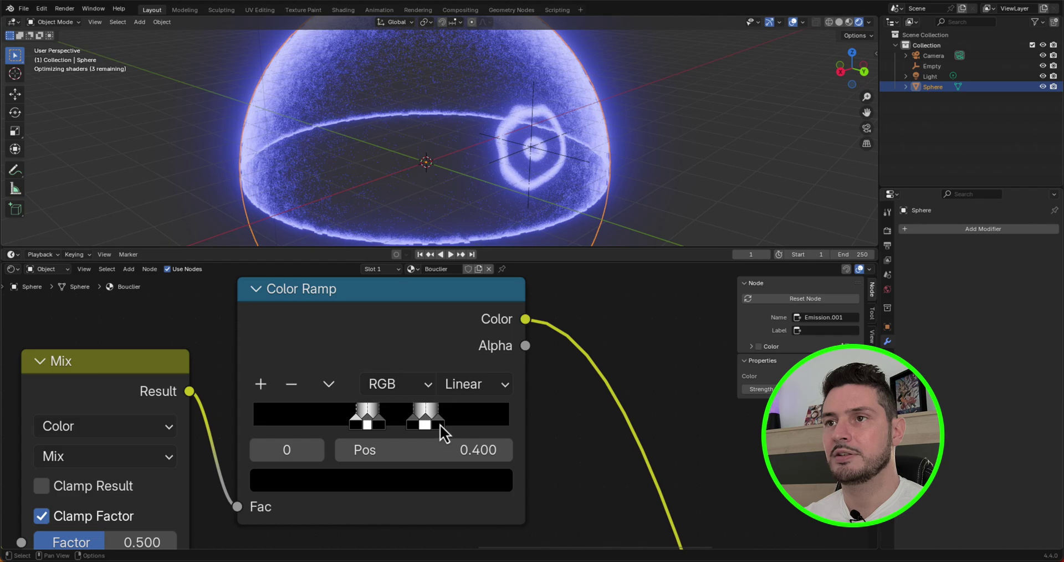
pyautogui.moveTo(439, 423); pyautogui.dragTo(403, 435)
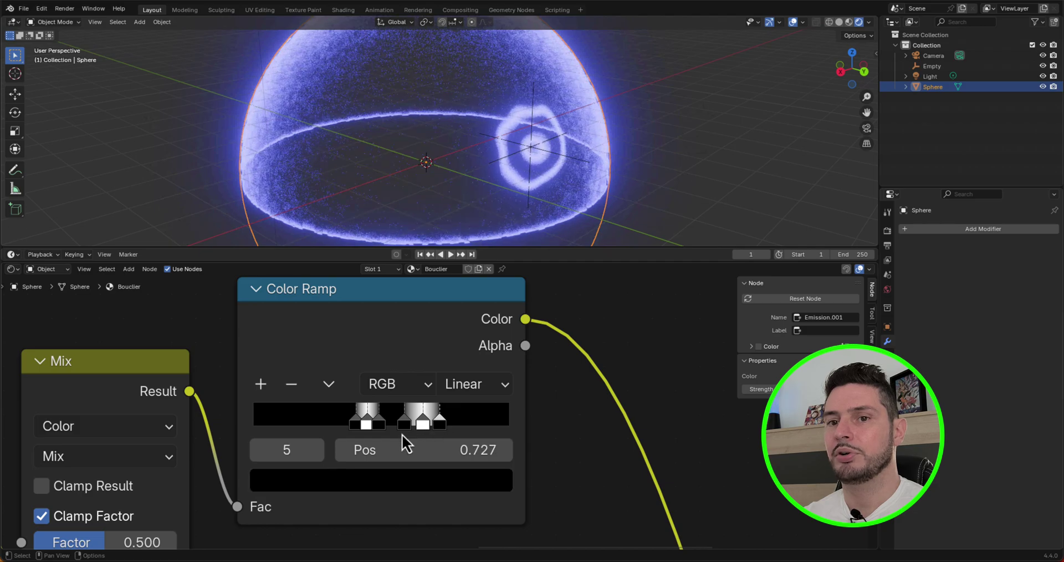
# - Set the scale of the Noise Texture feeding the impact ring's Mix node to 12.8
pyautogui.scroll(-4, 349, 346)
pyautogui.scroll(3, 274, 375)
pyautogui.moveTo(162, 504); pyautogui.dragTo(118, 490, button='middle')
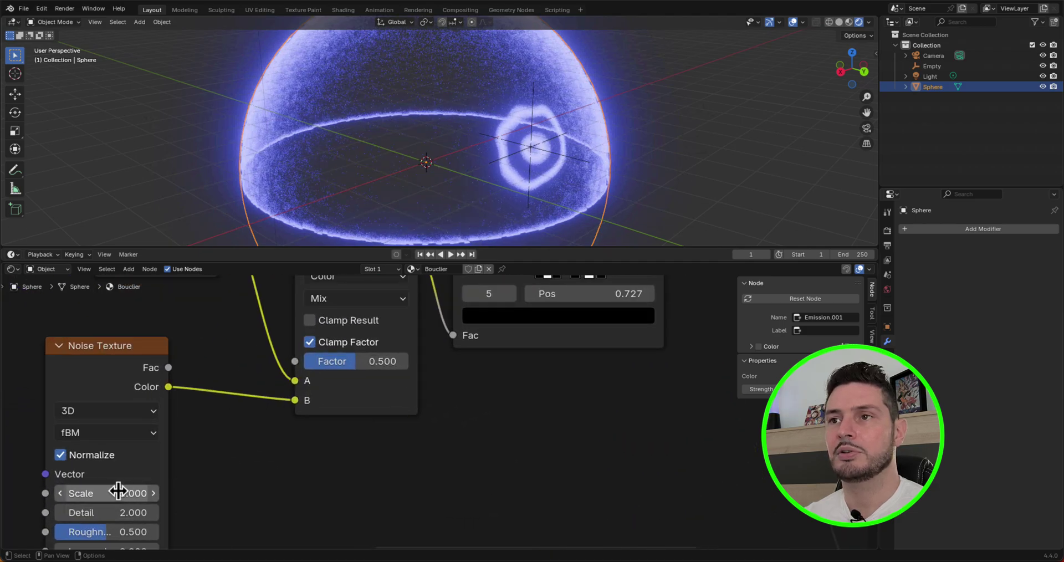
pyautogui.moveTo(118, 491); pyautogui.dragTo(161, 497)
# - Switch the impact ring's Noise Texture from 3D to 4D
pyautogui.scroll(-2, 323, 458)
pyautogui.scroll(3, 214, 491)
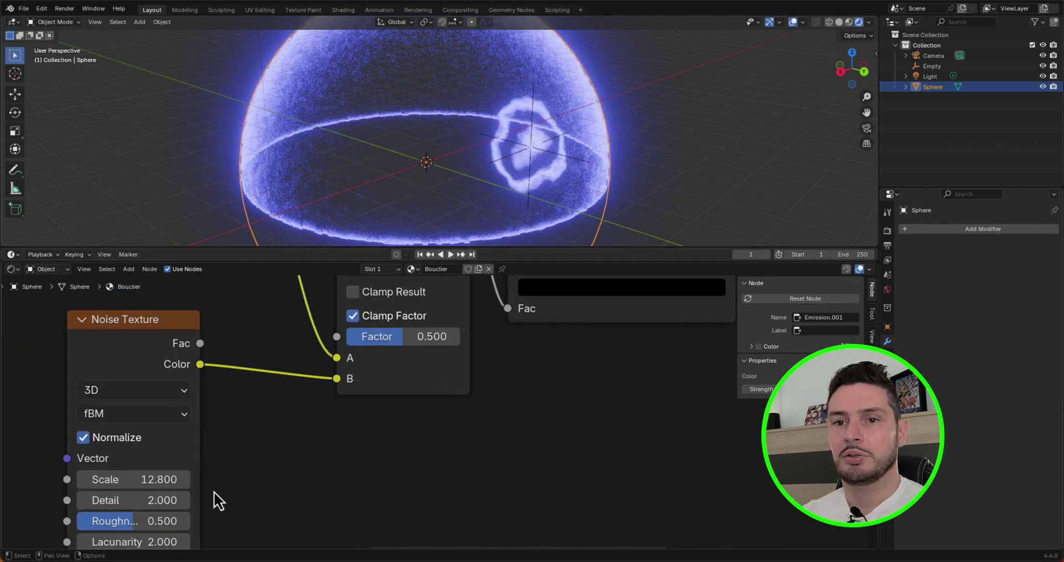
pyautogui.scroll(-2, 374, 441)
pyautogui.scroll(2, 221, 426)
pyautogui.click(243, 387)
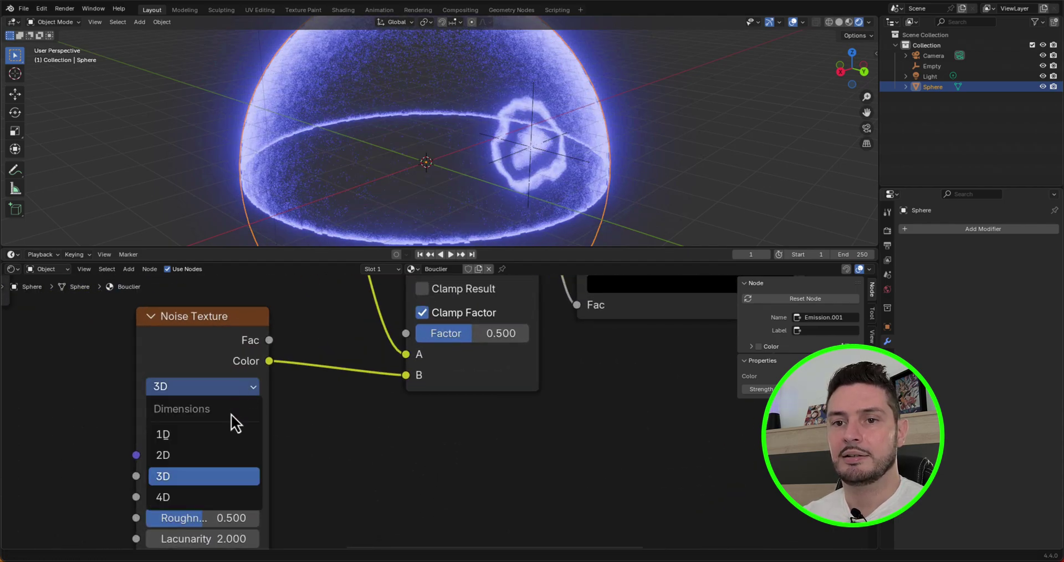
pyautogui.click(202, 502)
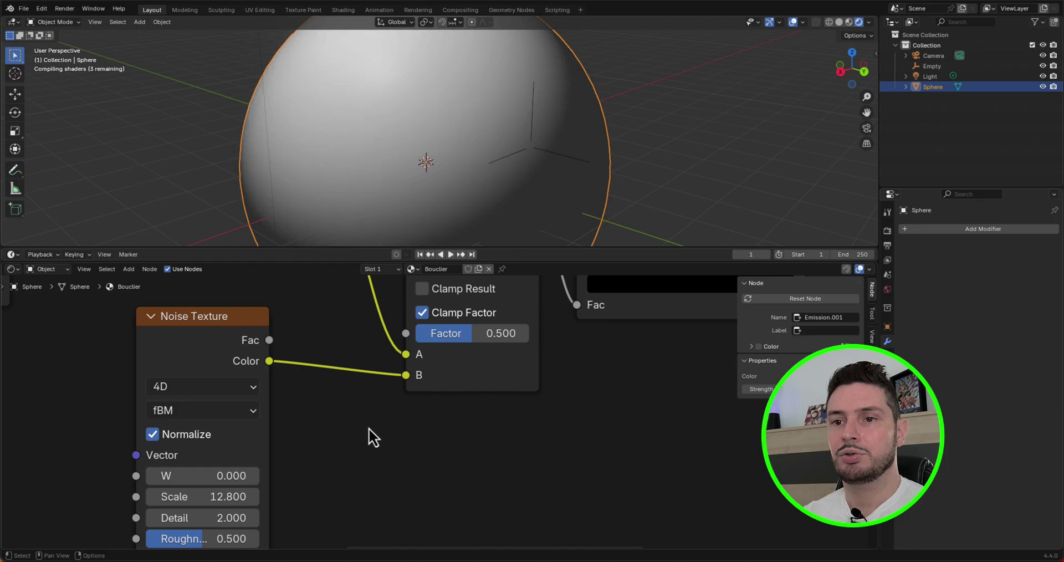
# - Animate the impact ring's 4D noise by entering the driver expression #frame/100 for its W value
pyautogui.scroll(-2, 354, 438)
pyautogui.scroll(2, 294, 482)
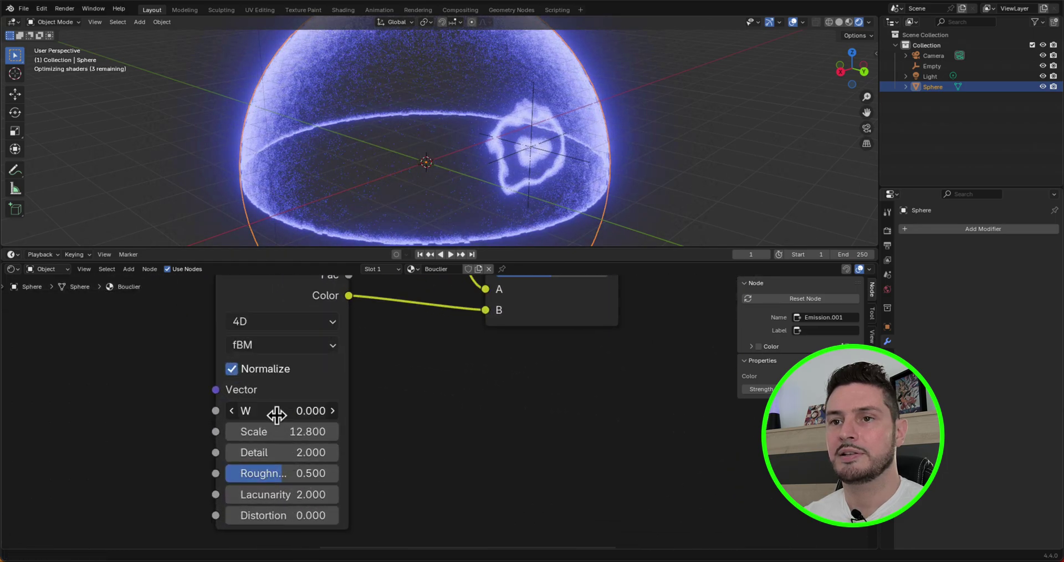
pyautogui.moveTo(276, 414)
pyautogui.mouseDown()
pyautogui.moveTo(318, 421)
pyautogui.moveTo(268, 418)
pyautogui.mouseUp()
pyautogui.click(272, 410)
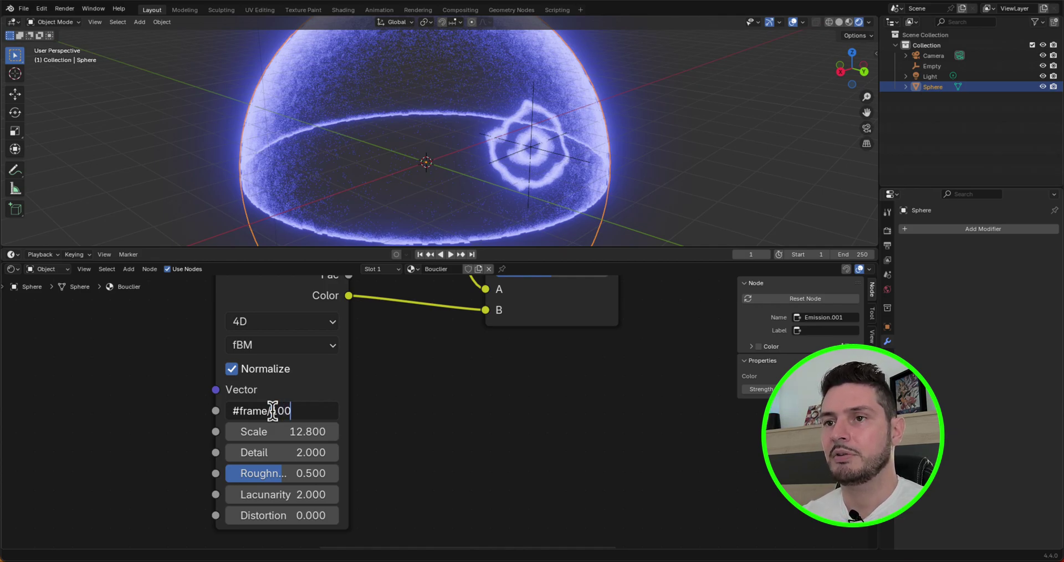
pyautogui.press('Return')
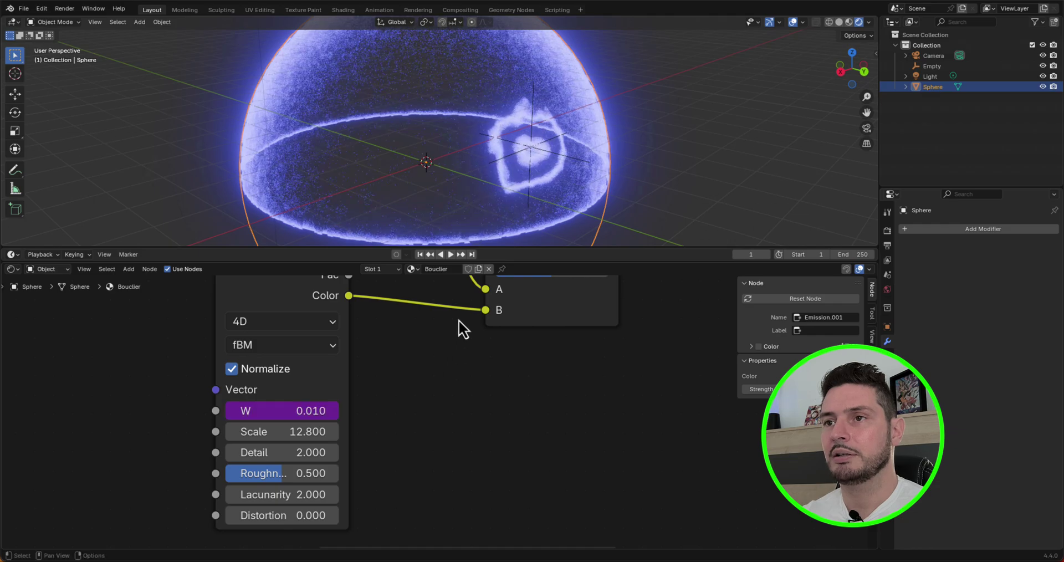
# - Play the animation and move the empty along the shield surface to test the animated impact ring
pyautogui.click(453, 254)
pyautogui.click(537, 151)
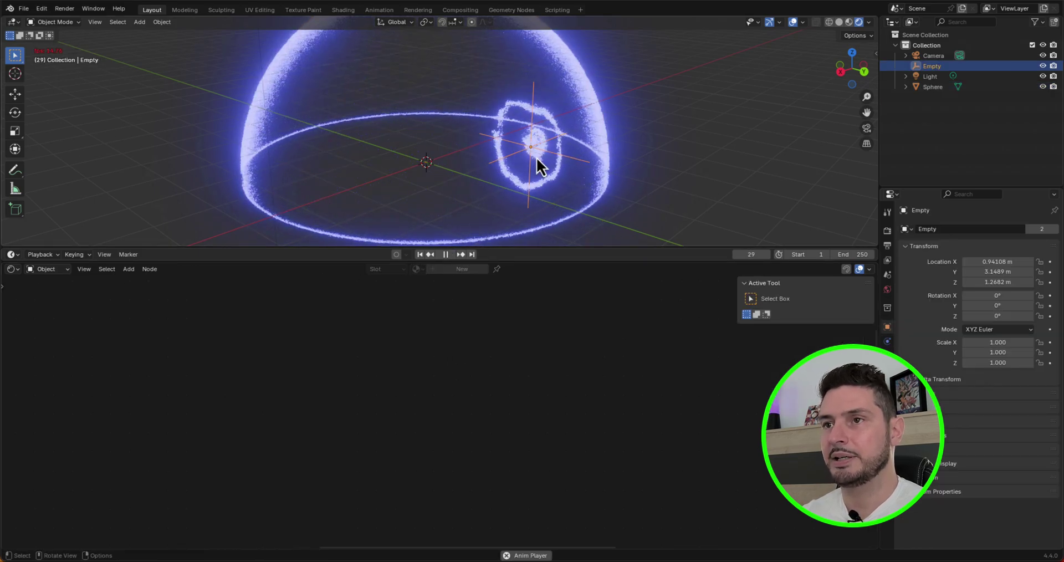
pyautogui.press('g')
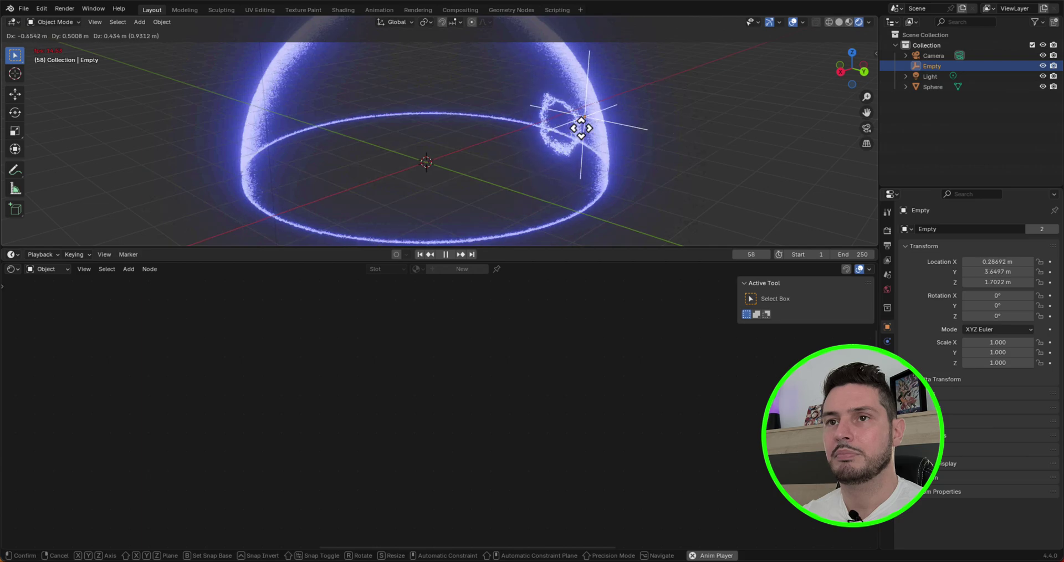